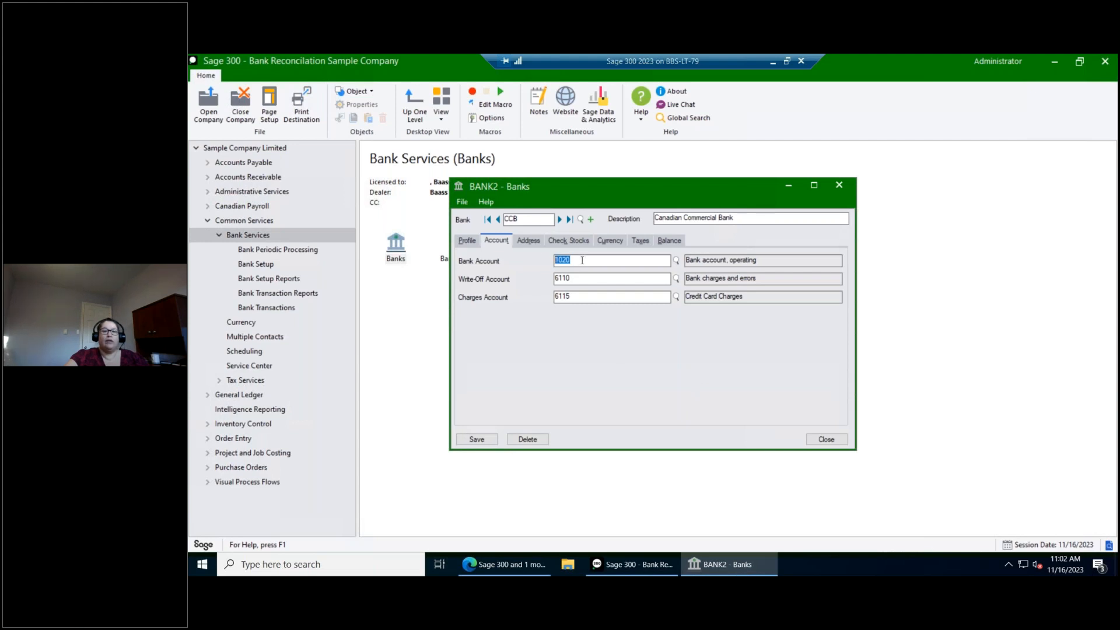
# Step: Review the CCB bank's write-off account, charges account and profile settings, and close the bank record
pyautogui.click(572, 280)
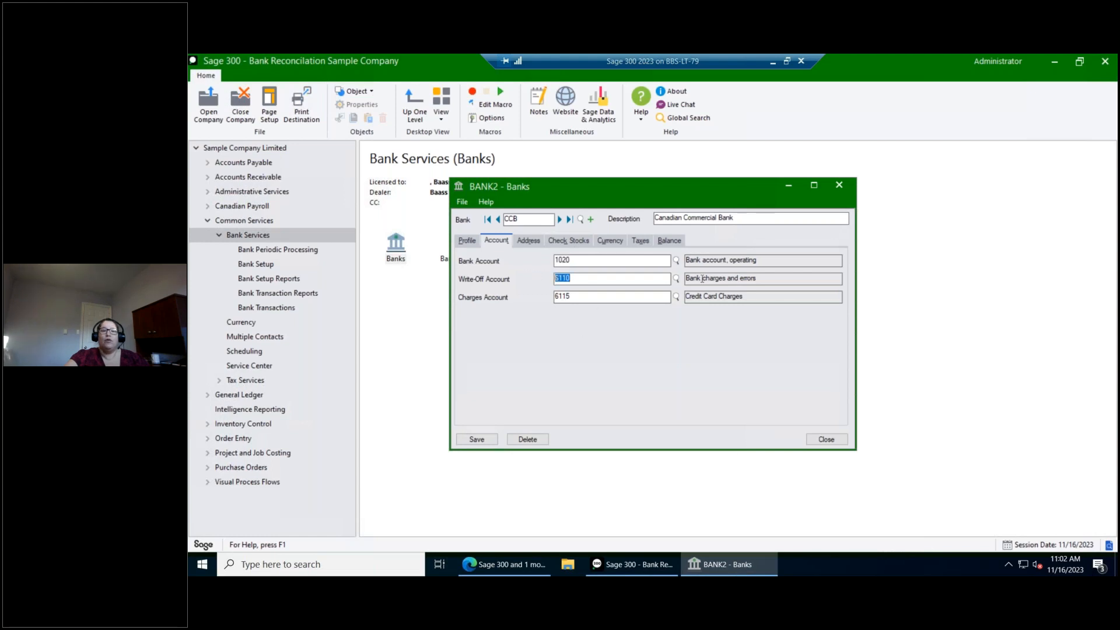
pyautogui.click(599, 296)
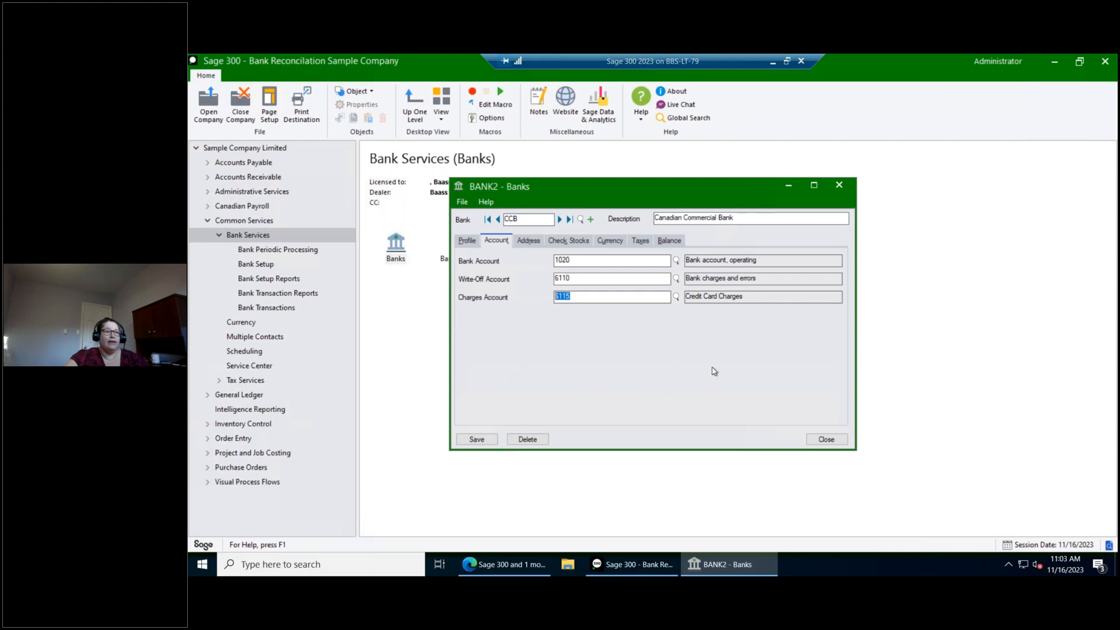
pyautogui.click(462, 243)
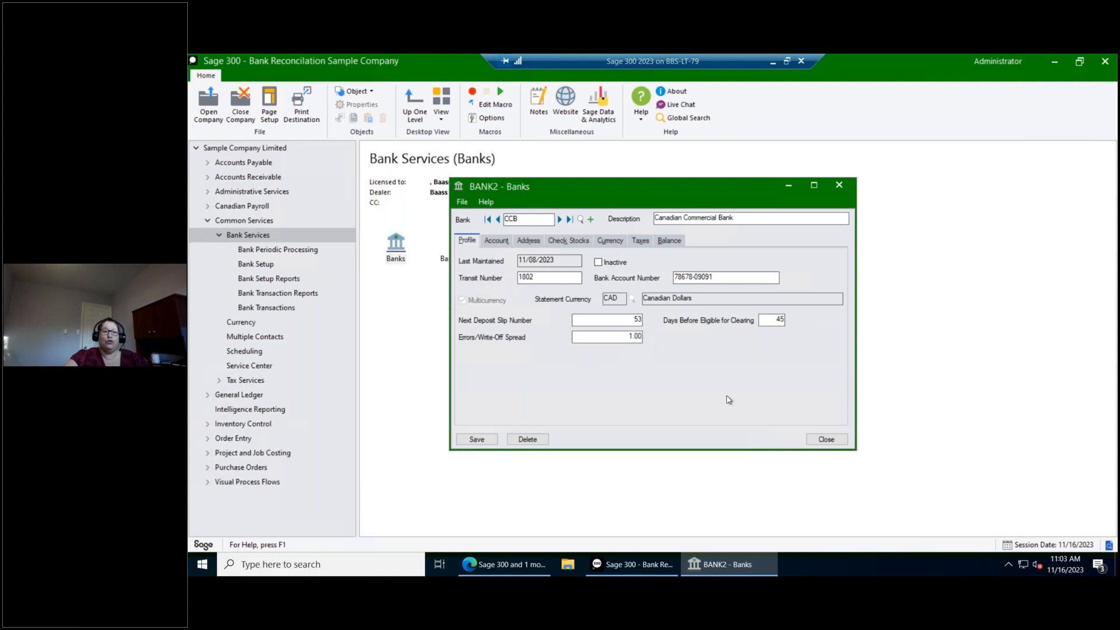
pyautogui.click(821, 440)
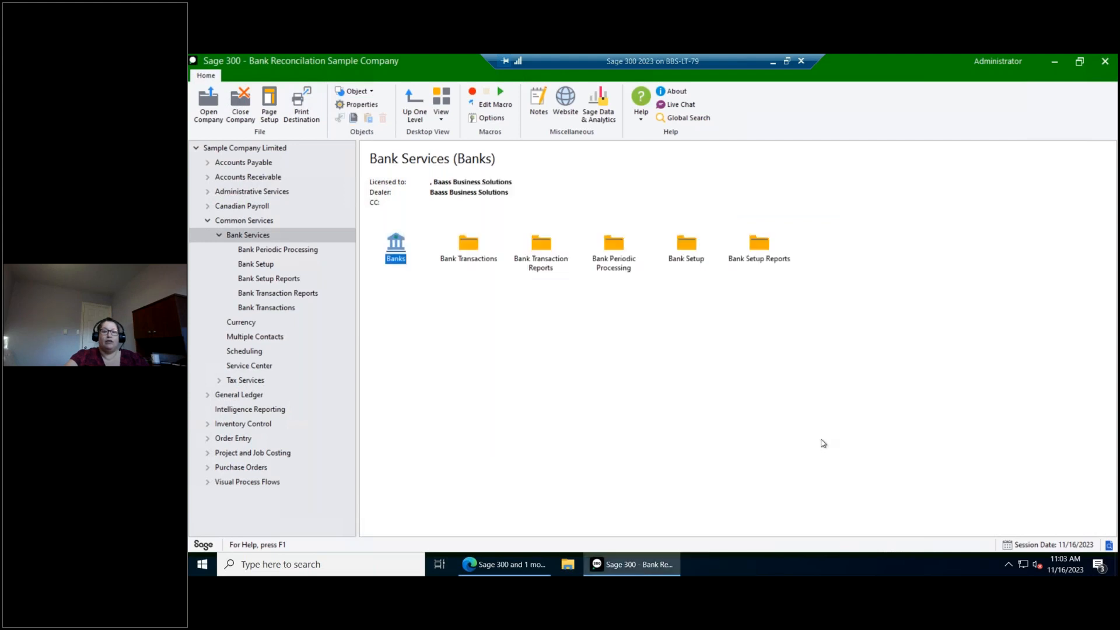
# Step: Open the General Ledger account record for account 1020, the operating bank account
pyautogui.click(208, 394)
pyautogui.click(250, 425)
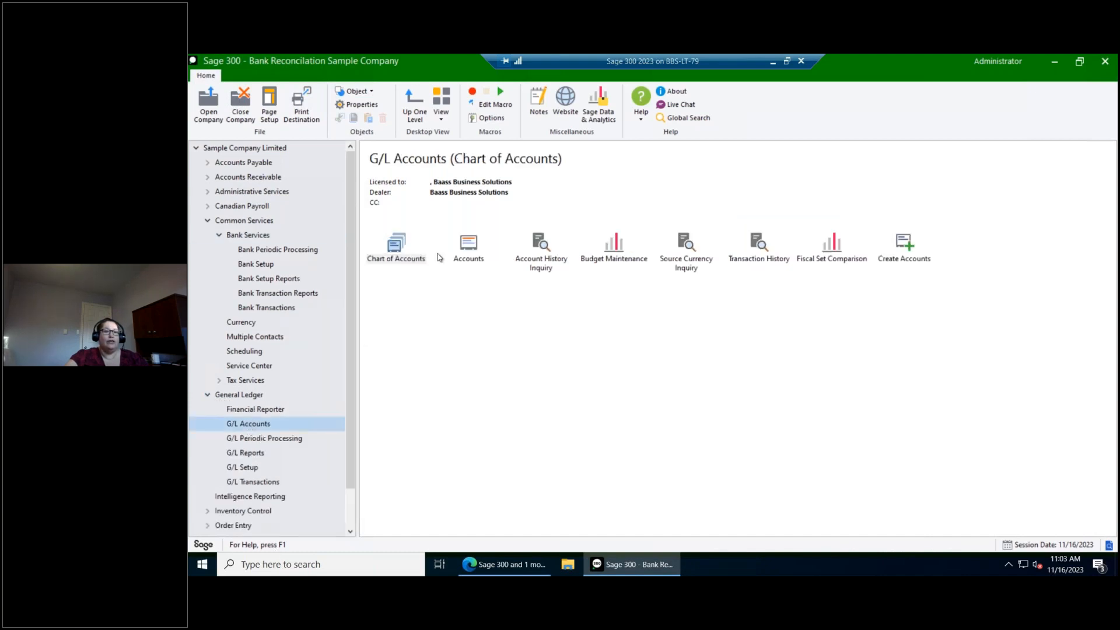
pyautogui.doubleClick(469, 248)
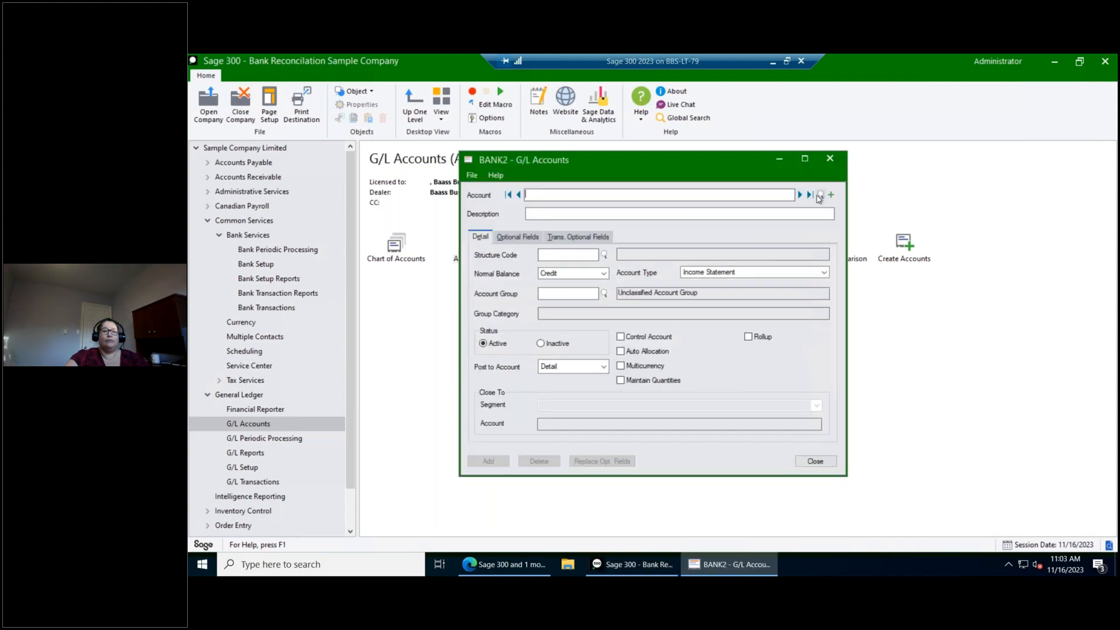
pyautogui.click(822, 194)
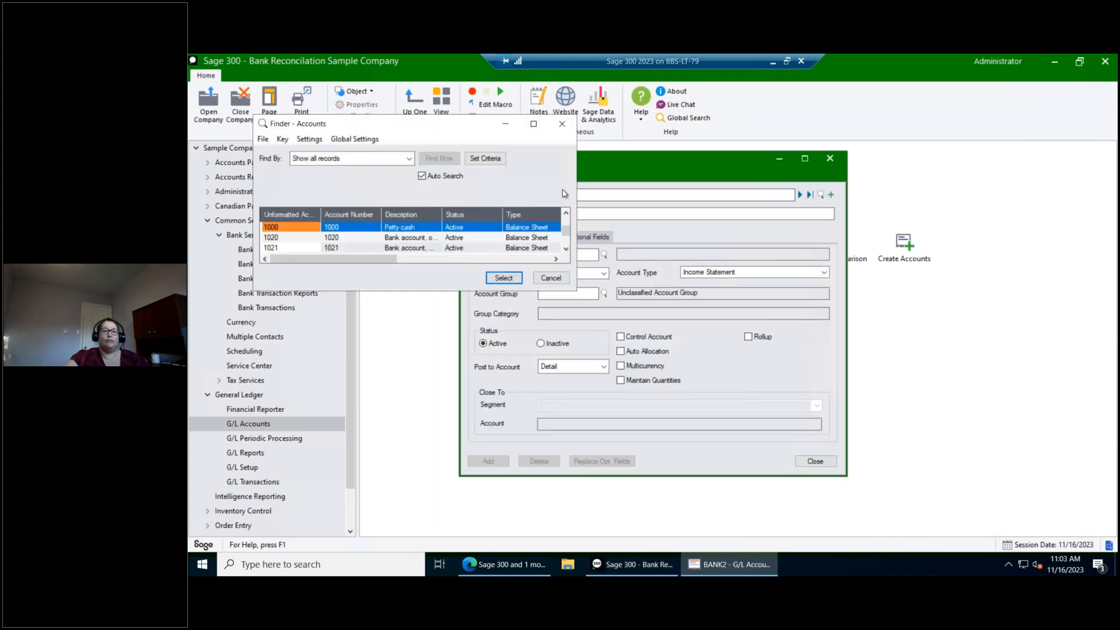
pyautogui.click(322, 238)
pyautogui.click(503, 278)
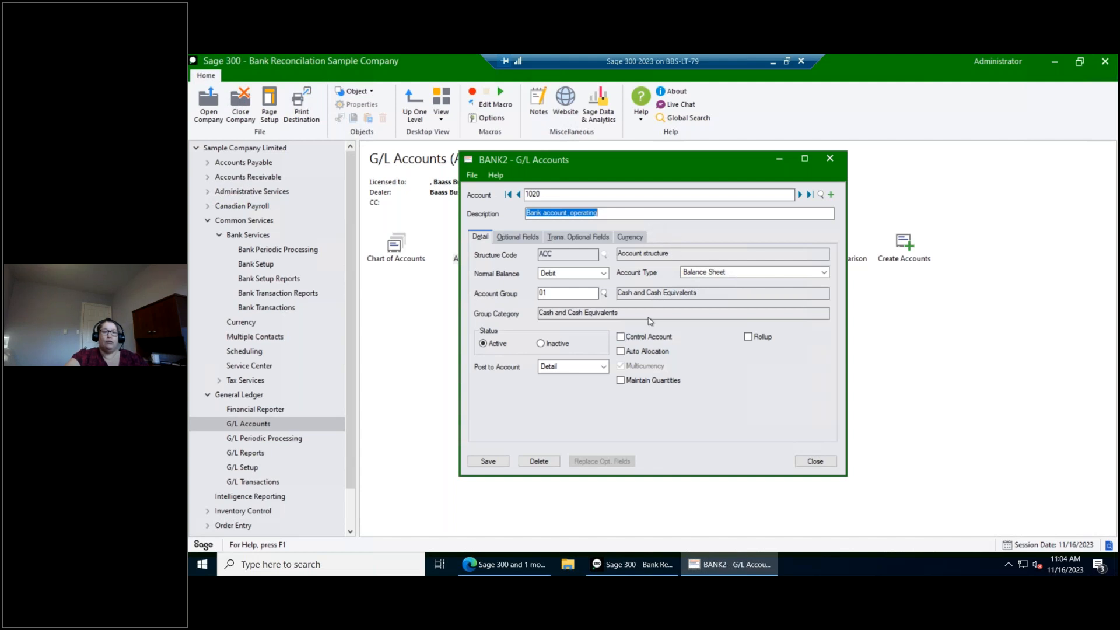
# Step: Make account 1020 a control account with subledgers AP, AR and BK, and save and close the record
pyautogui.click(621, 337)
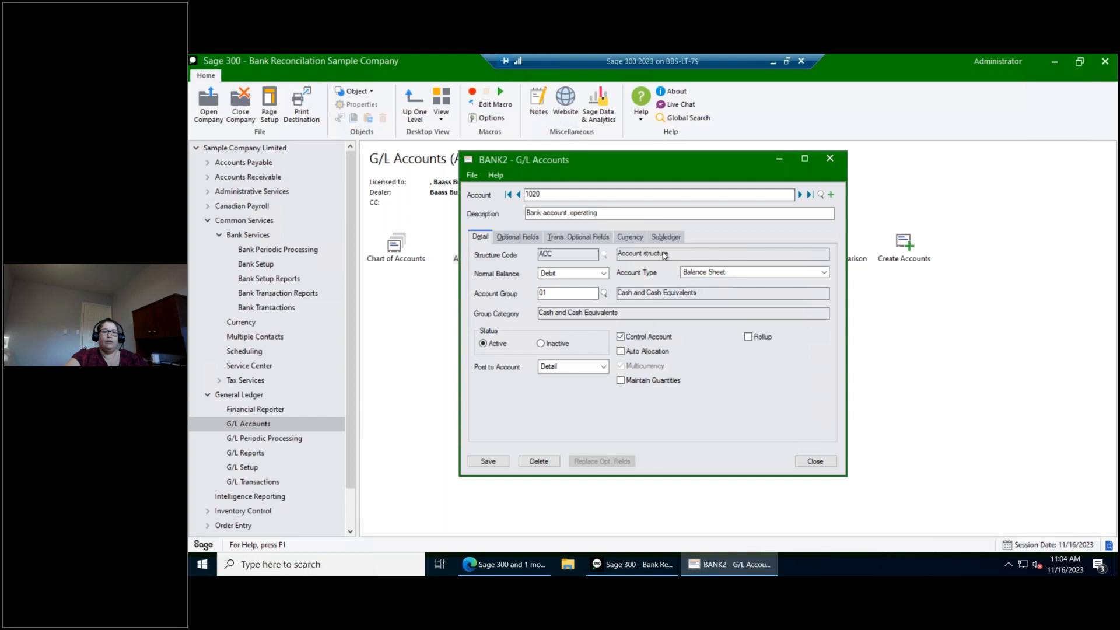
pyautogui.click(669, 239)
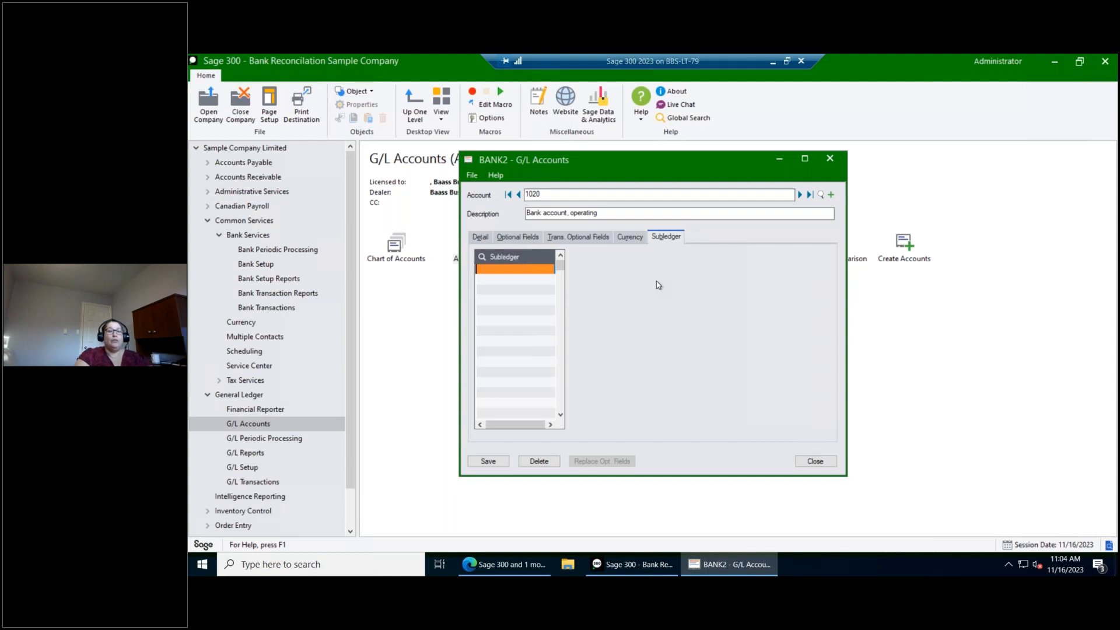
pyautogui.write('AP')
pyautogui.press('Return')
pyautogui.write('AR')
pyautogui.press('Return')
pyautogui.write('BK')
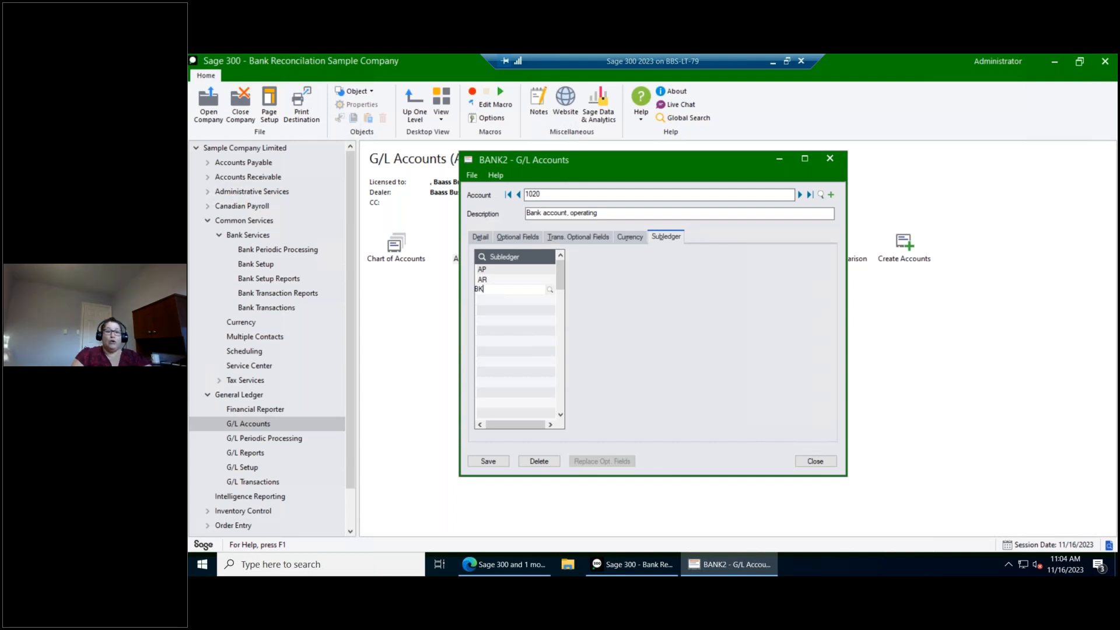
pyautogui.press('Return')
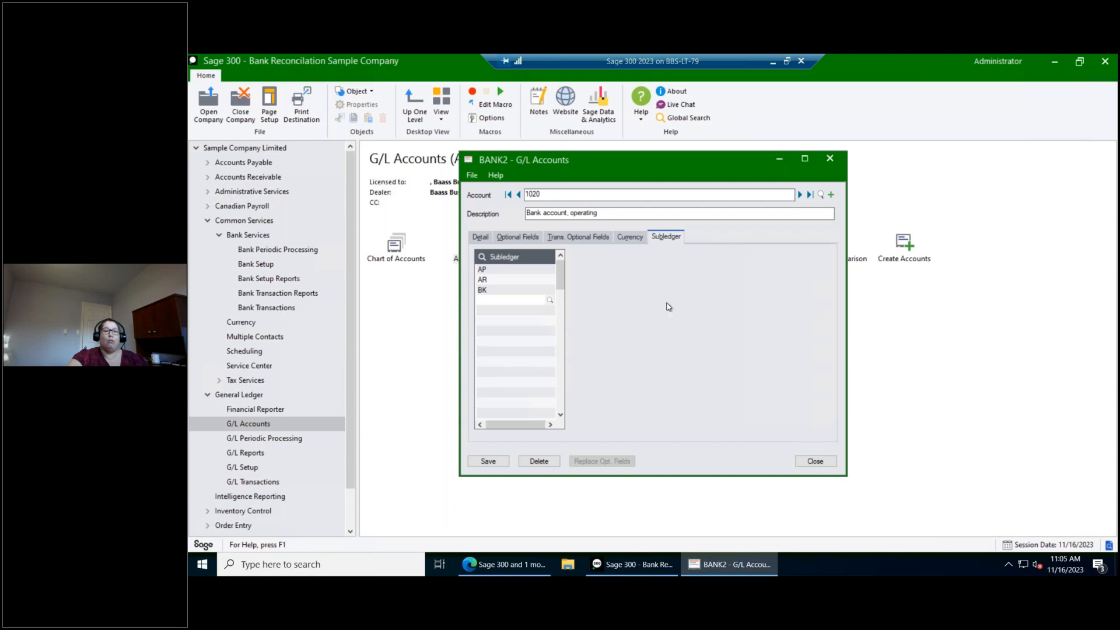
pyautogui.click(488, 461)
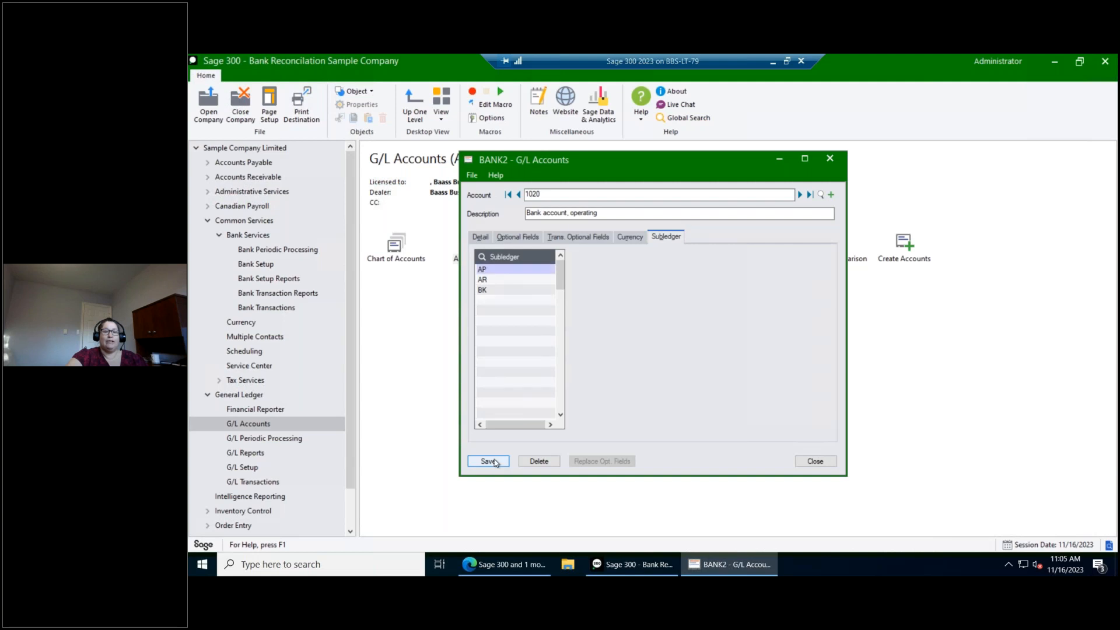
pyautogui.click(815, 461)
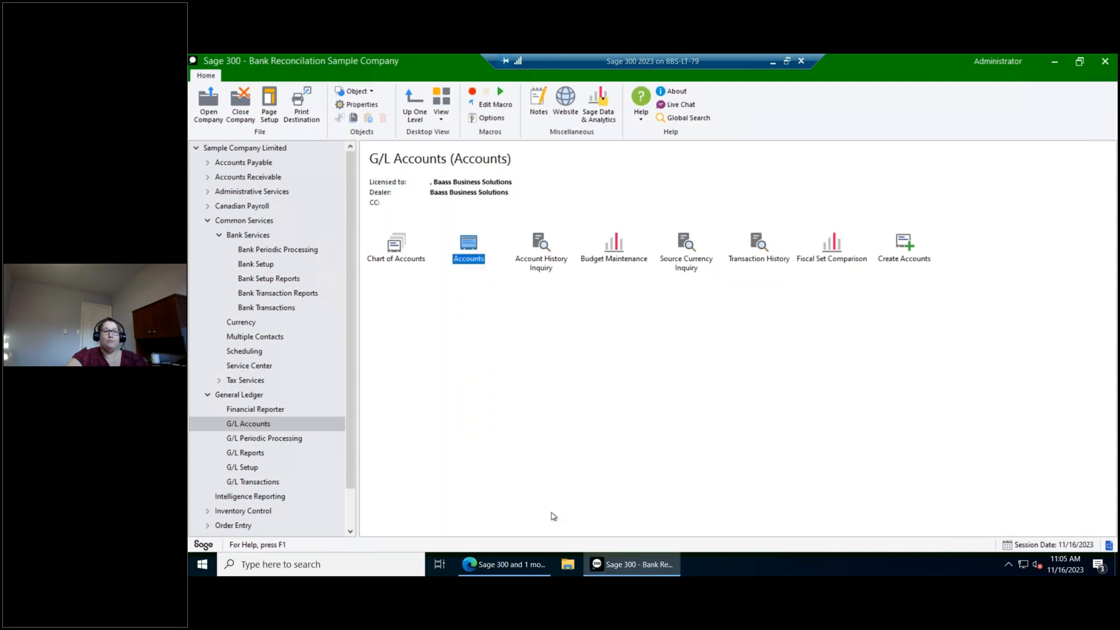
# Step: Open Reconcile Statements from the bank transactions and load bank code CCB
pyautogui.click(232, 223)
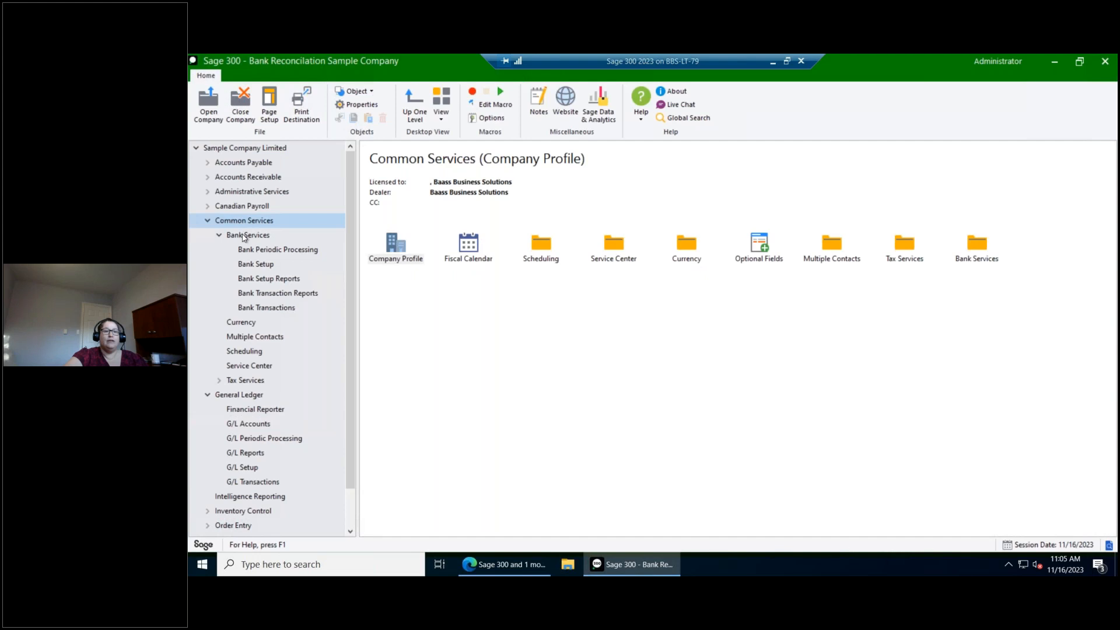
pyautogui.click(241, 234)
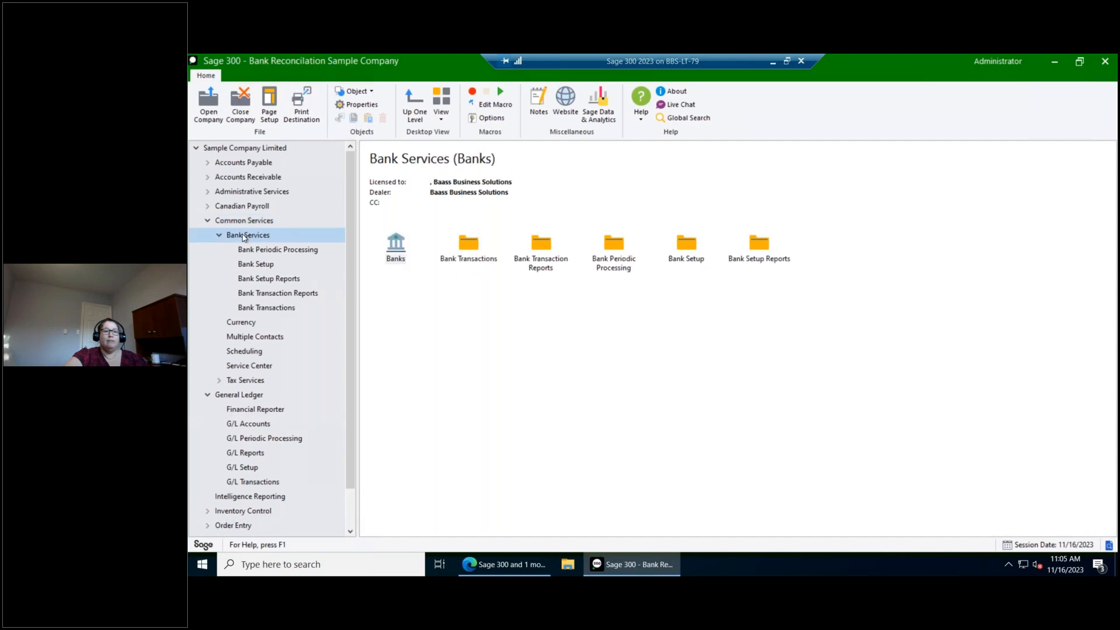
pyautogui.click(268, 309)
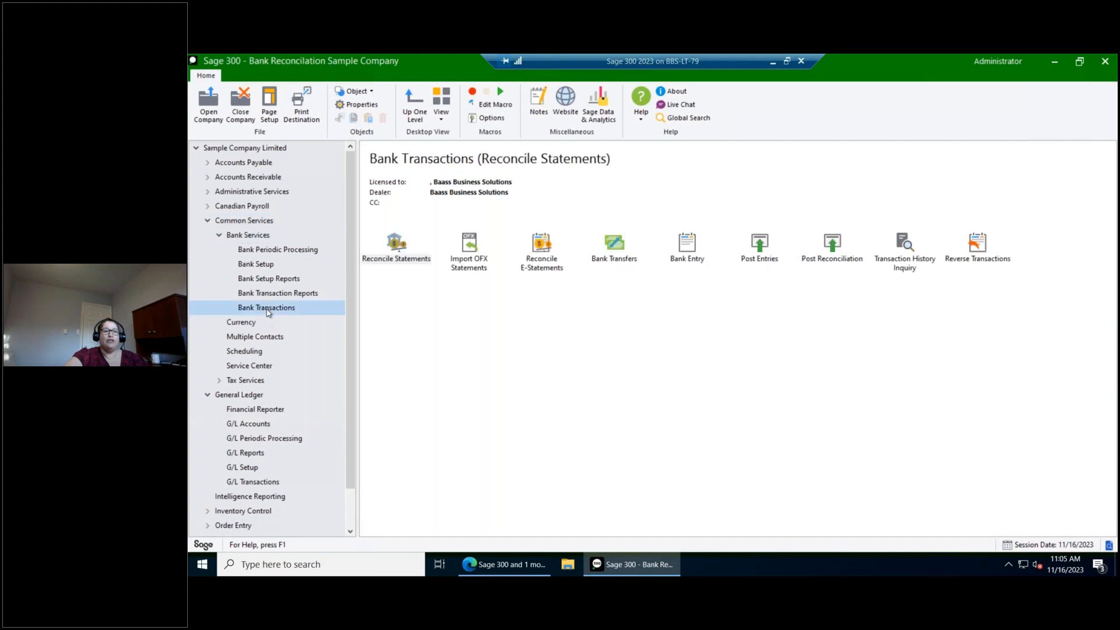
pyautogui.doubleClick(394, 245)
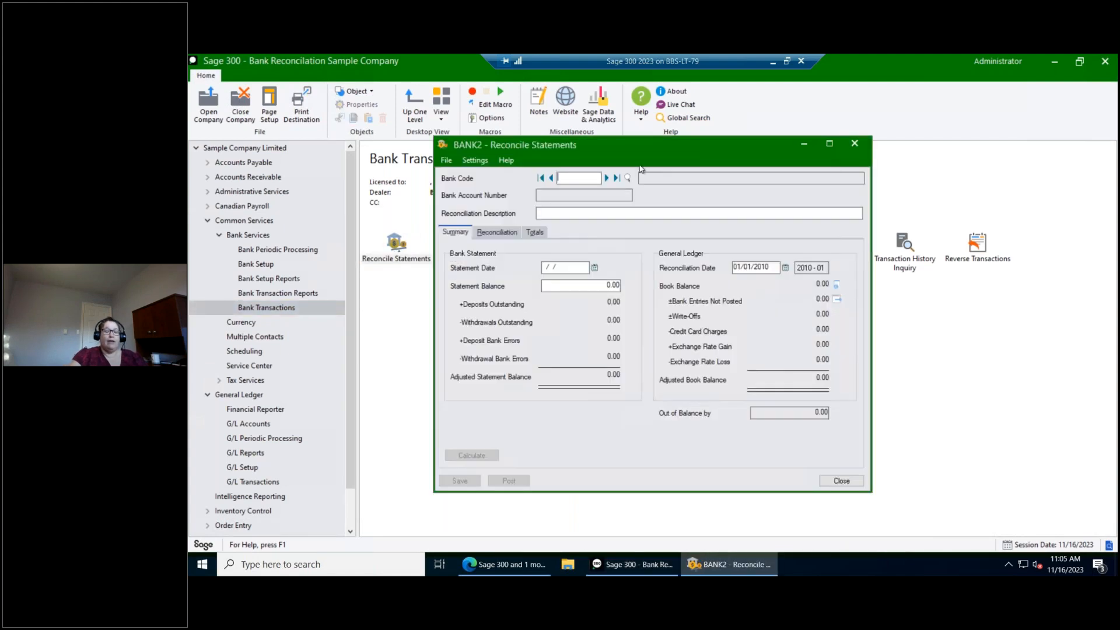
pyautogui.write('CCB')
pyautogui.press('Tab')
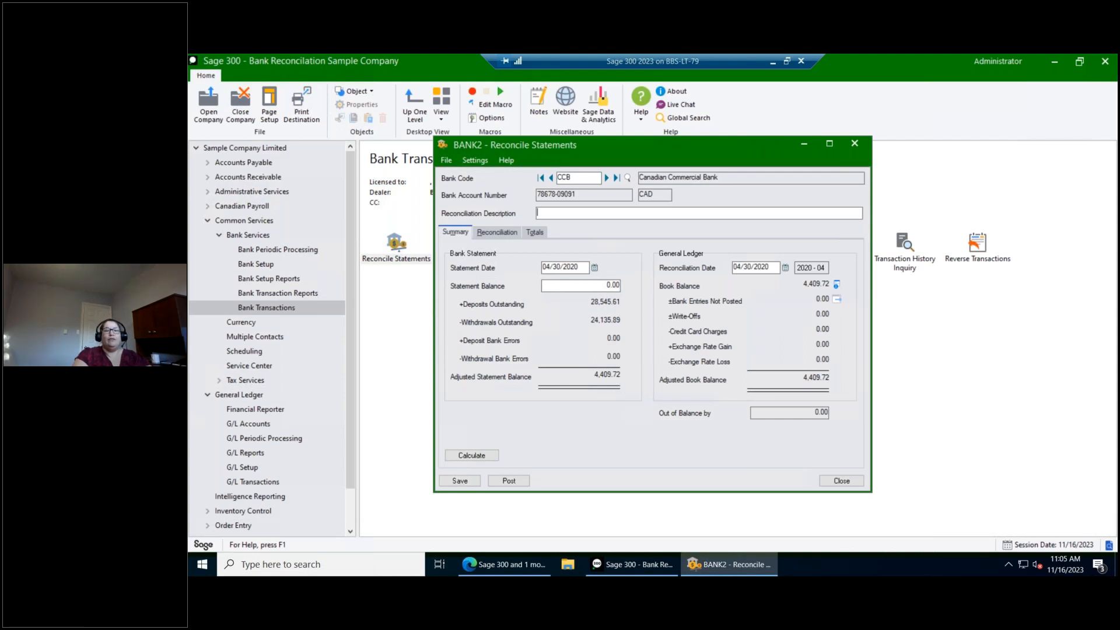
# Step: Enter the reconciliation description "April 2020 Bank Reconciliation" and set the statement balance to 8,000.00
pyautogui.write('April 2020 Ban')
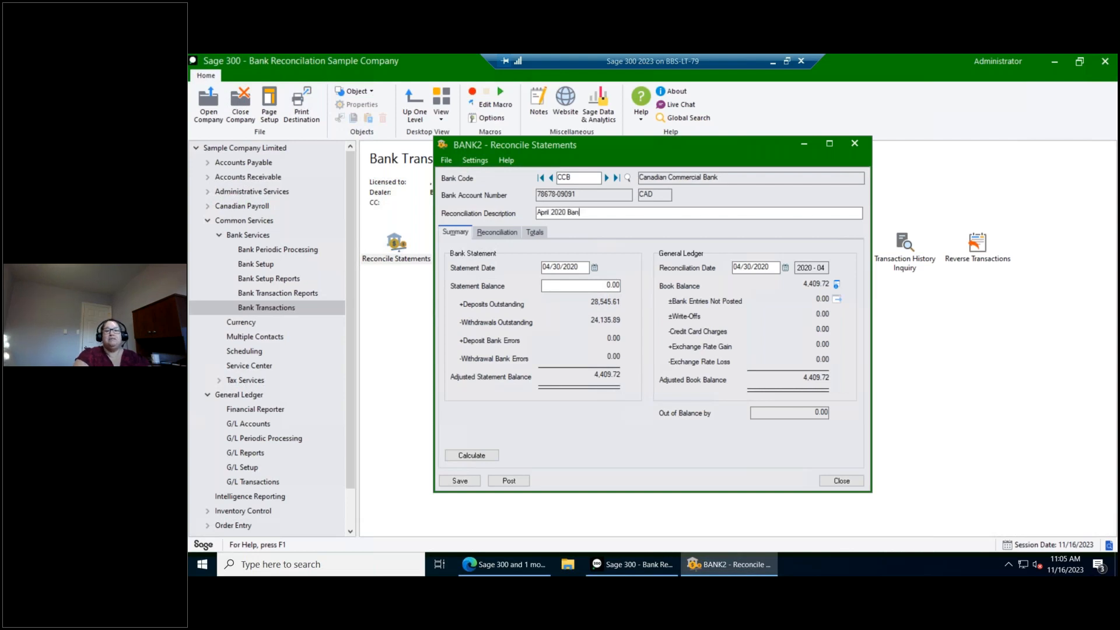
pyautogui.write('k Reconciliation')
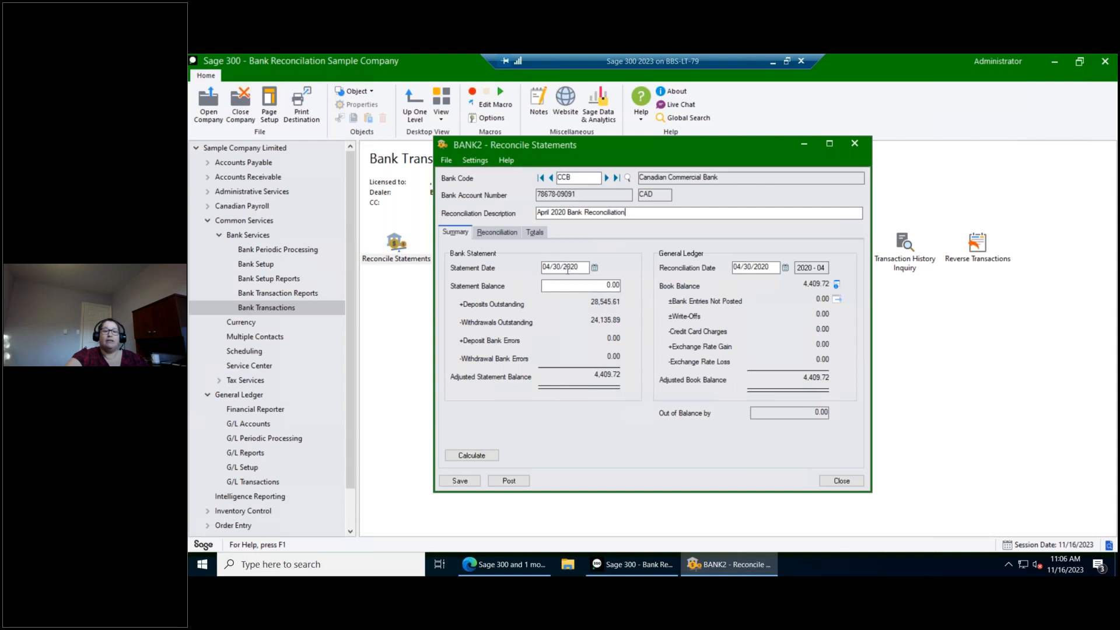
pyautogui.click(586, 286)
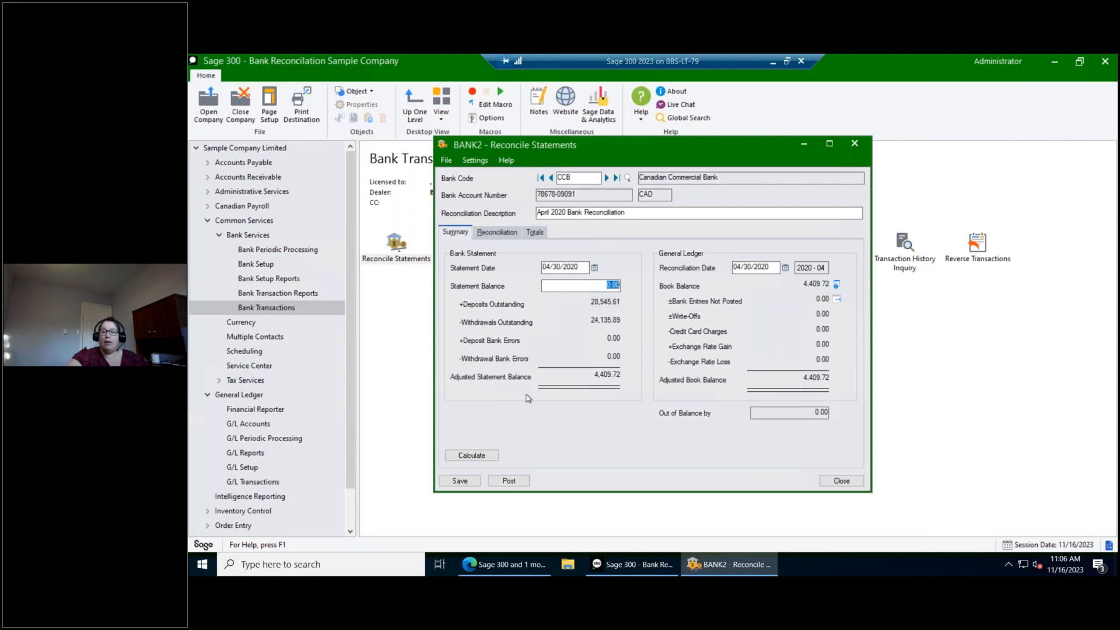
pyautogui.write('8,000')
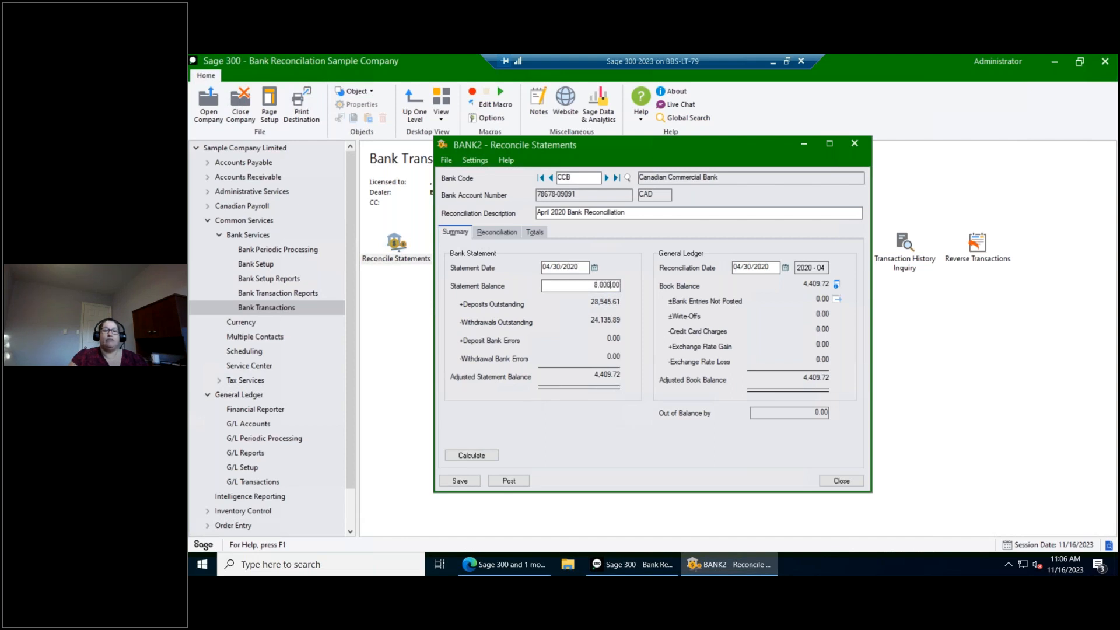
pyautogui.press('Tab')
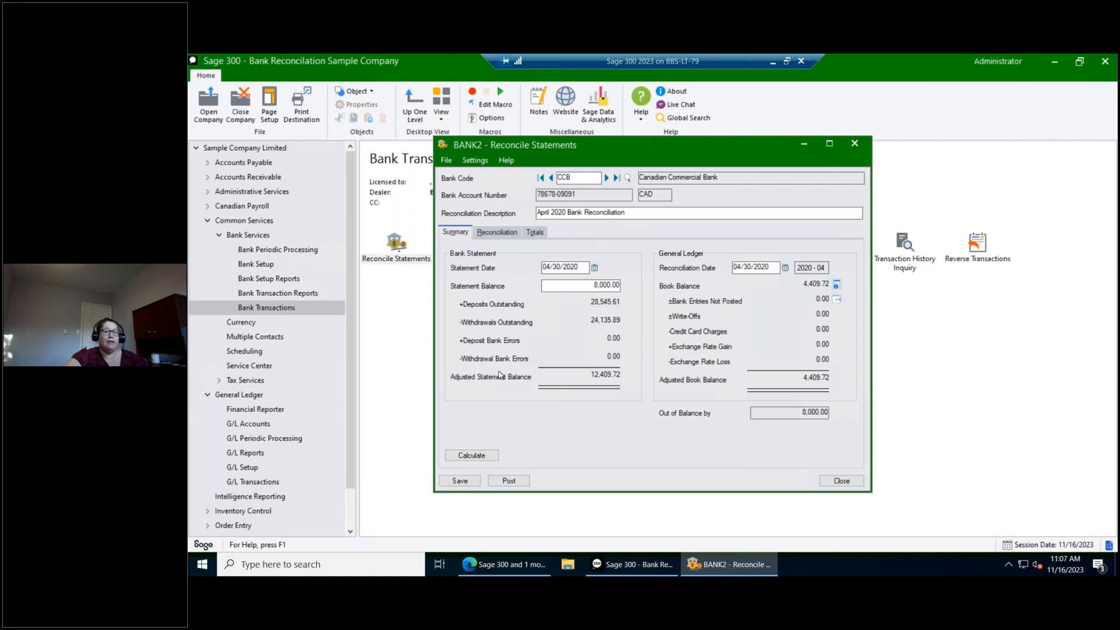
# Step: View the bank's reconciliation transactions under the Outstanding, All and Reconciled display filters
pyautogui.click(498, 234)
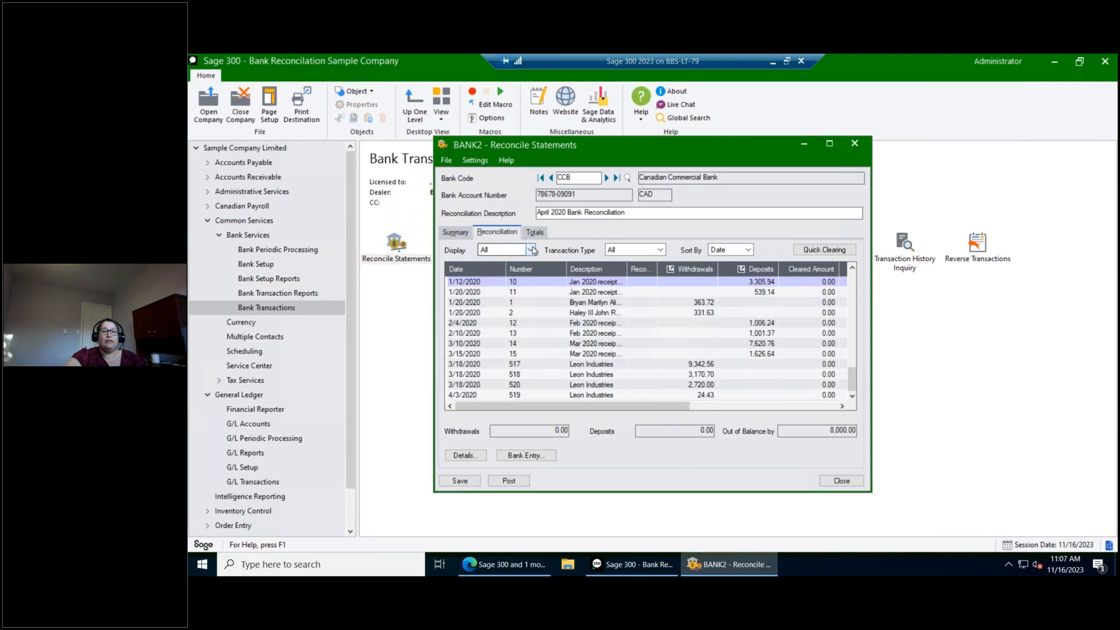
pyautogui.click(531, 249)
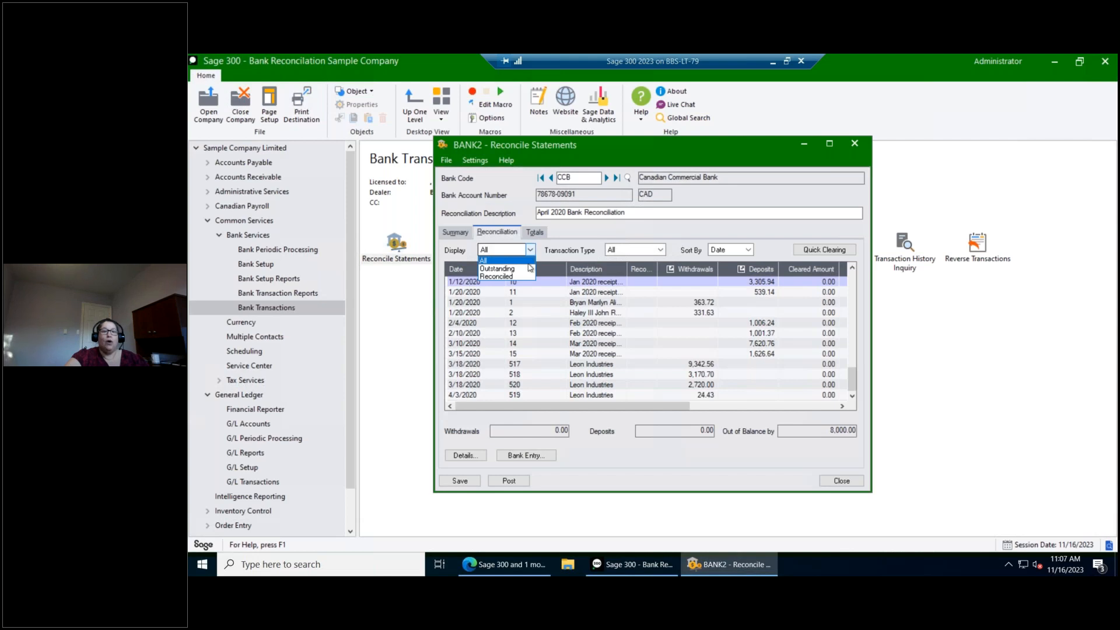
pyautogui.click(526, 269)
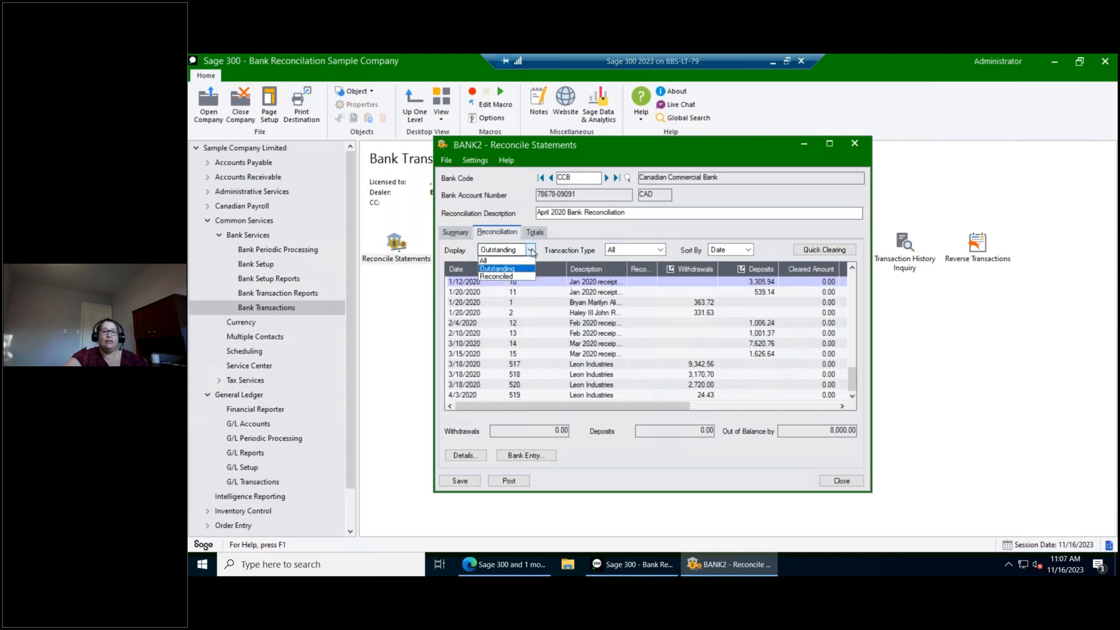
pyautogui.click(524, 269)
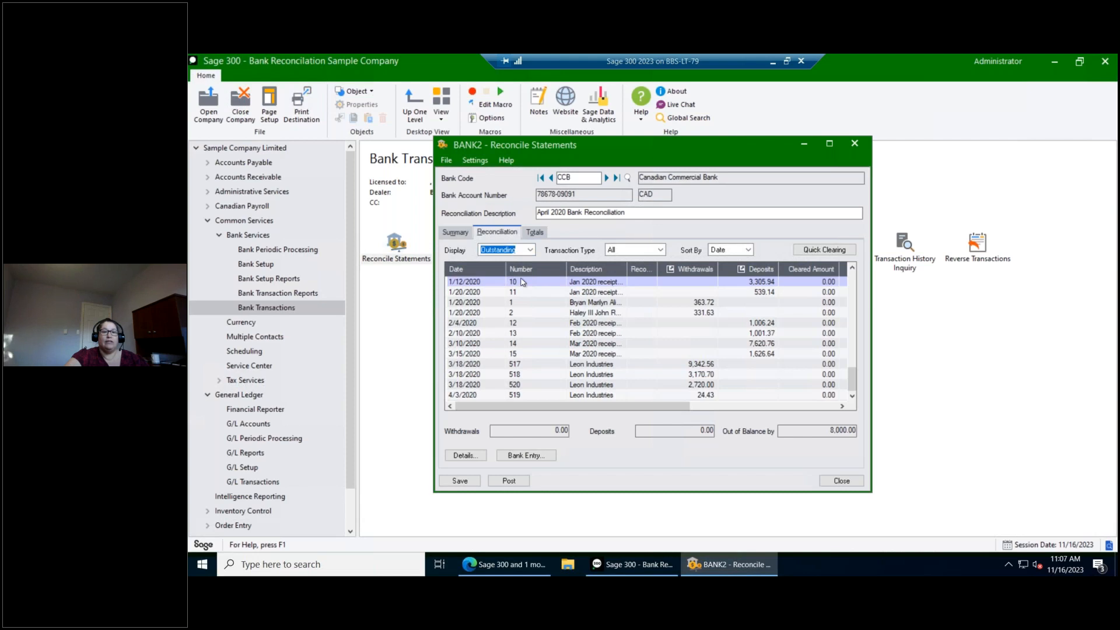
pyautogui.click(532, 251)
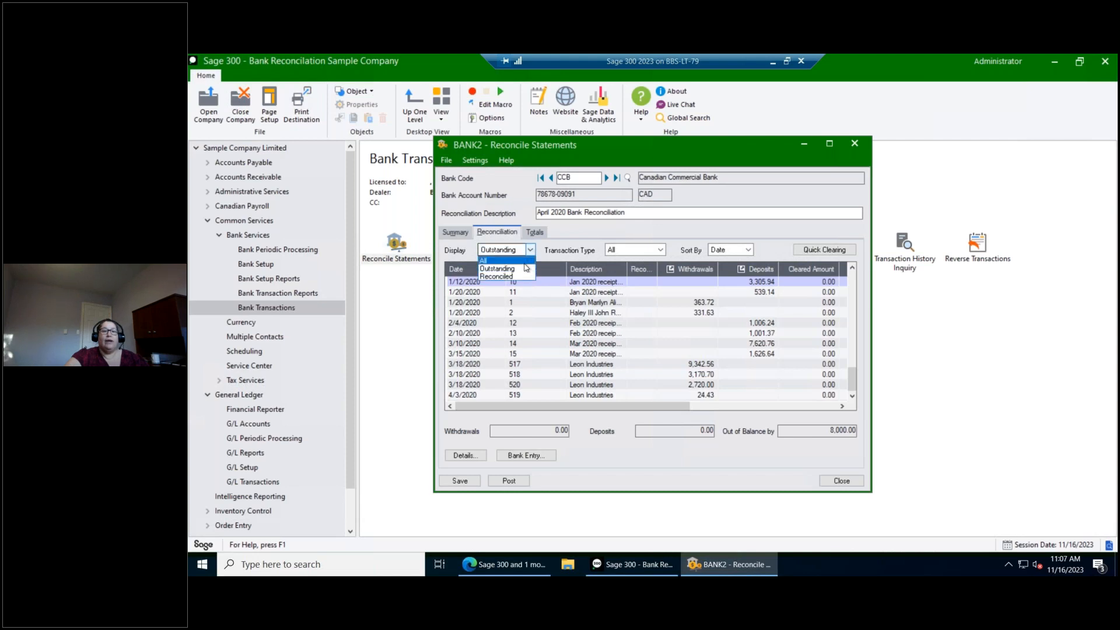
pyautogui.click(525, 260)
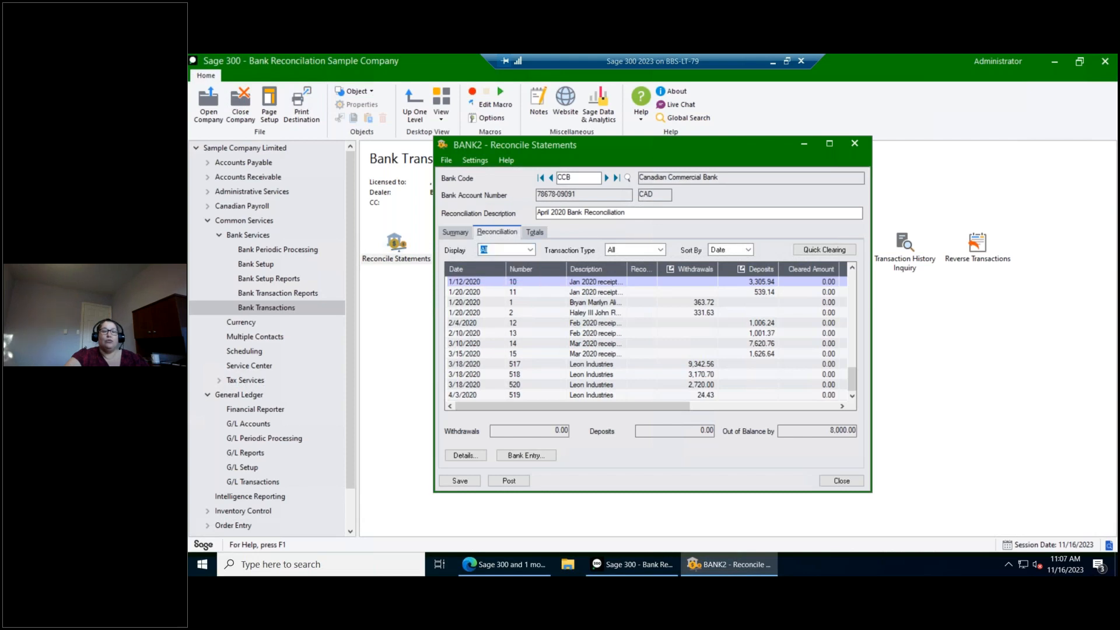
pyautogui.click(531, 251)
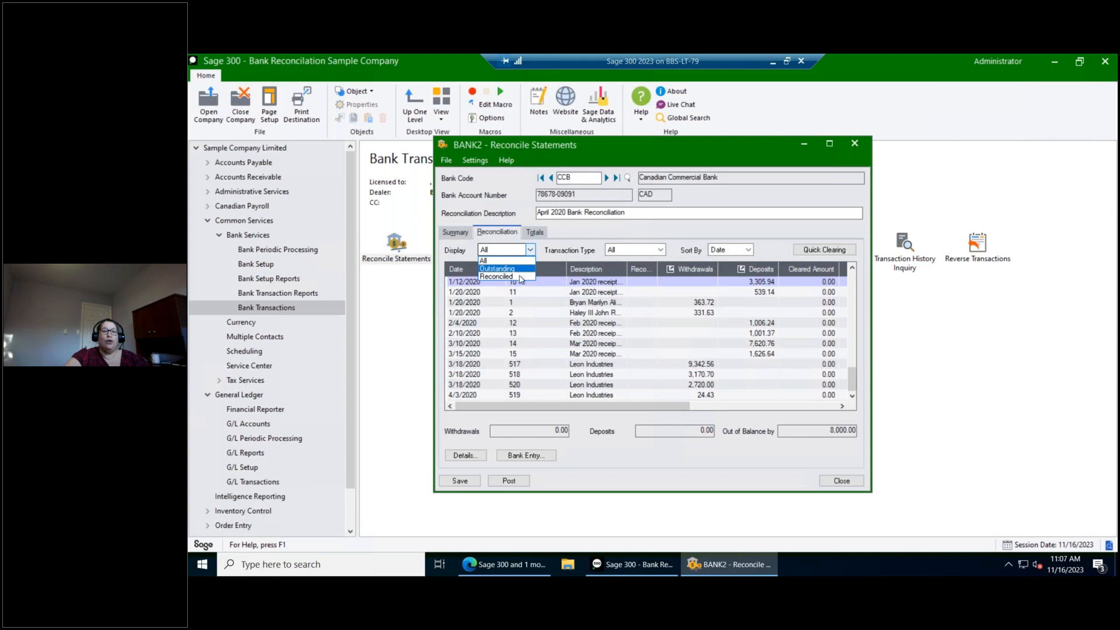
pyautogui.click(523, 276)
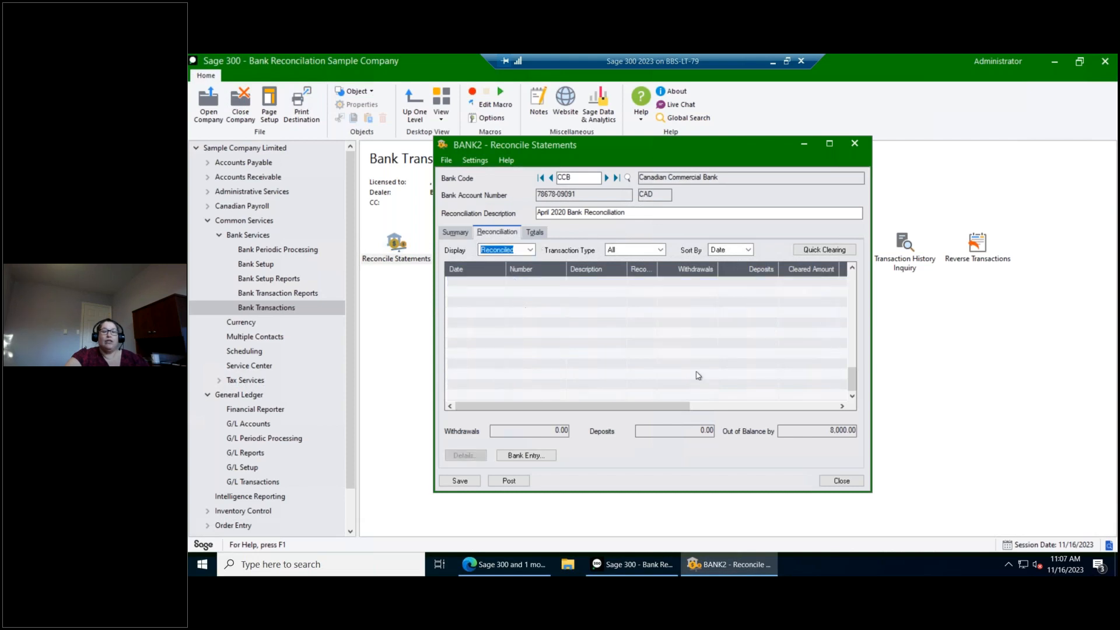
# Step: Switch the reconciliation list back to all transactions and restrict it to Outstanding ones
pyautogui.click(531, 251)
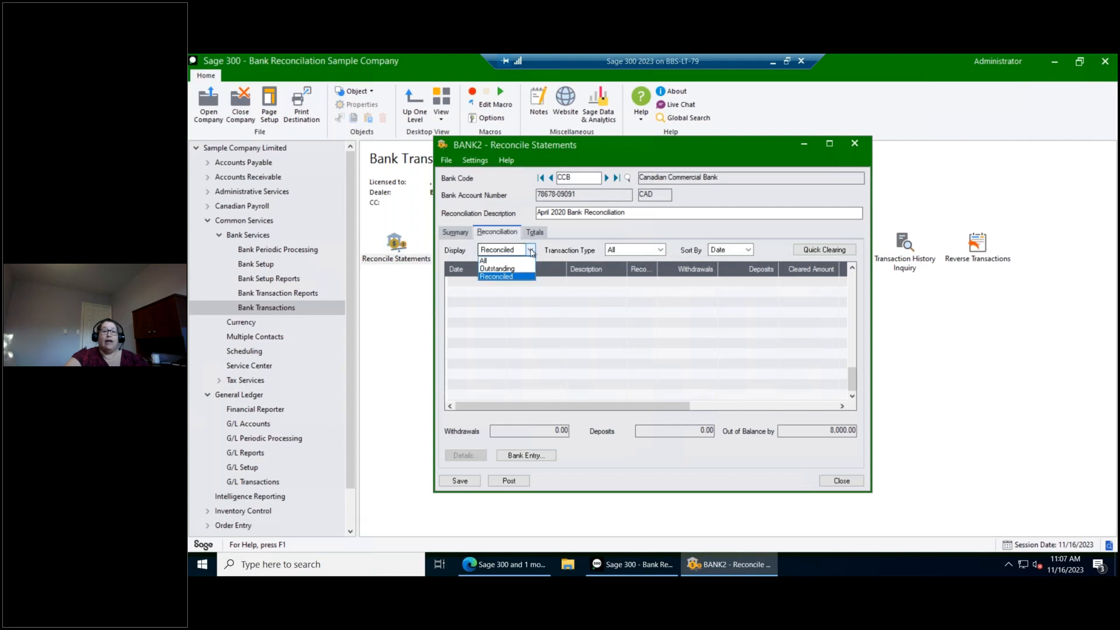
pyautogui.click(515, 261)
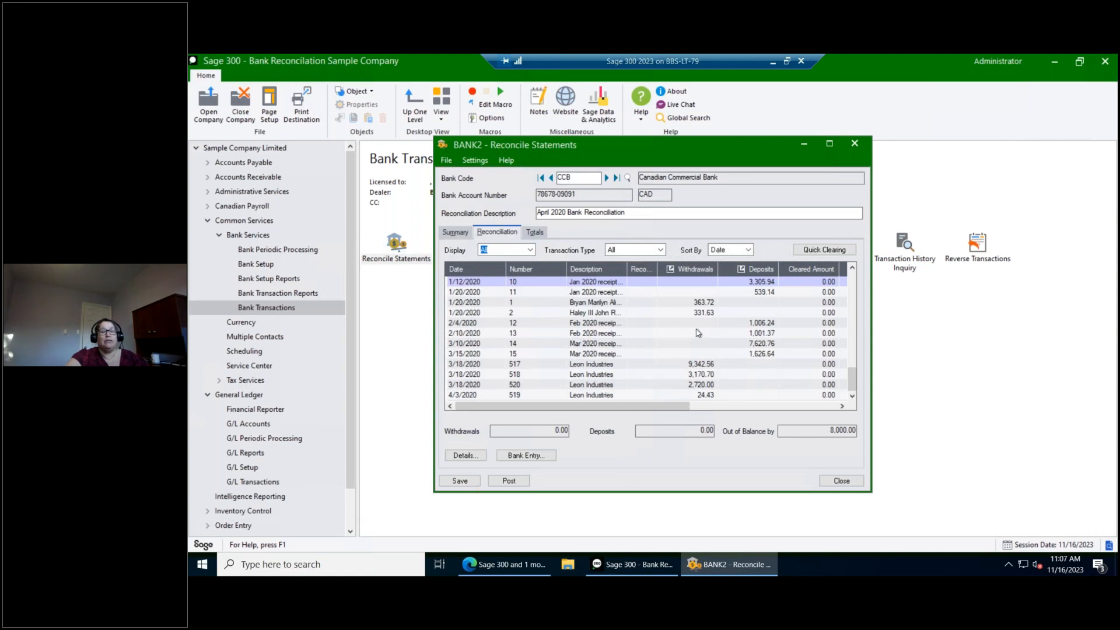
pyautogui.click(531, 250)
pyautogui.click(505, 267)
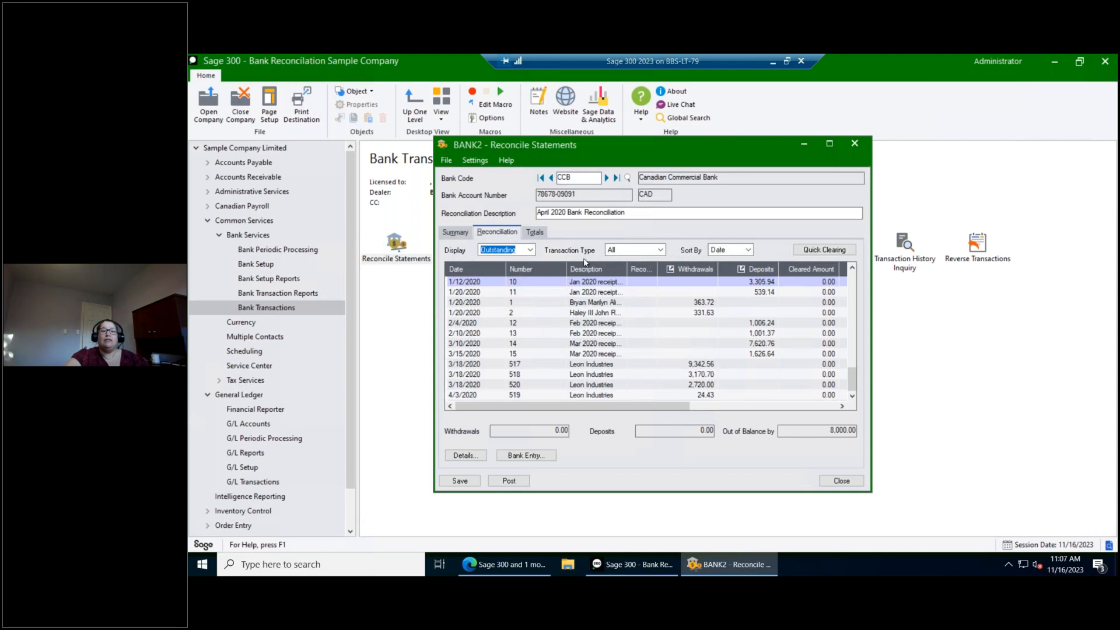
# Step: Set the reconciliation list's display filter to All
pyautogui.click(530, 250)
pyautogui.click(506, 268)
pyautogui.press('Up')
# Step: View only the withdrawals in the reconciliation list and return the transaction type filter to All
pyautogui.click(661, 250)
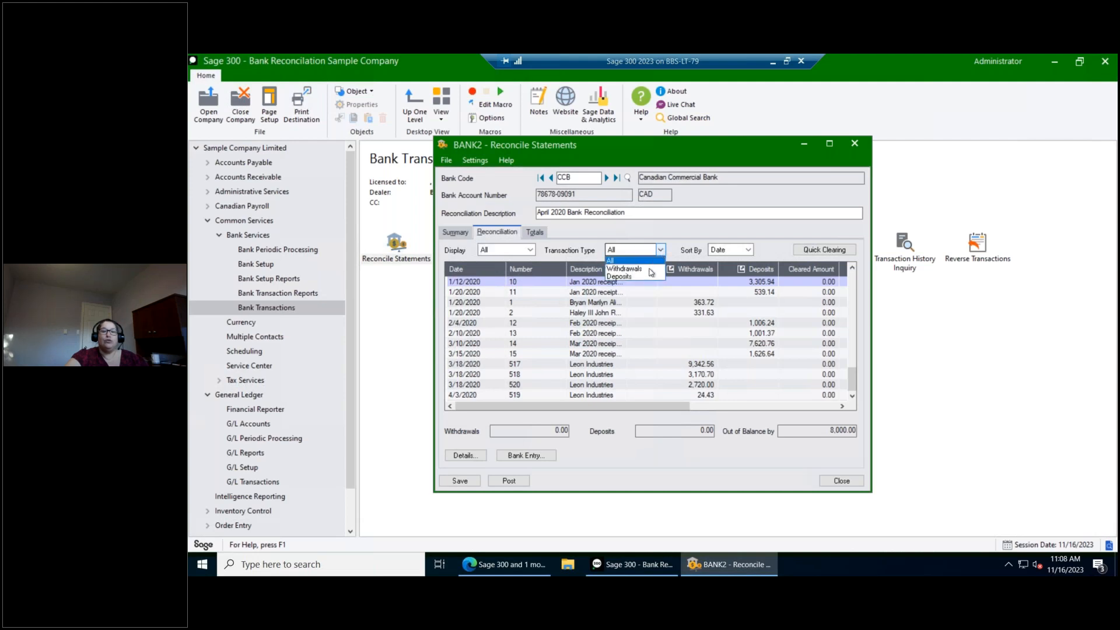
pyautogui.click(650, 270)
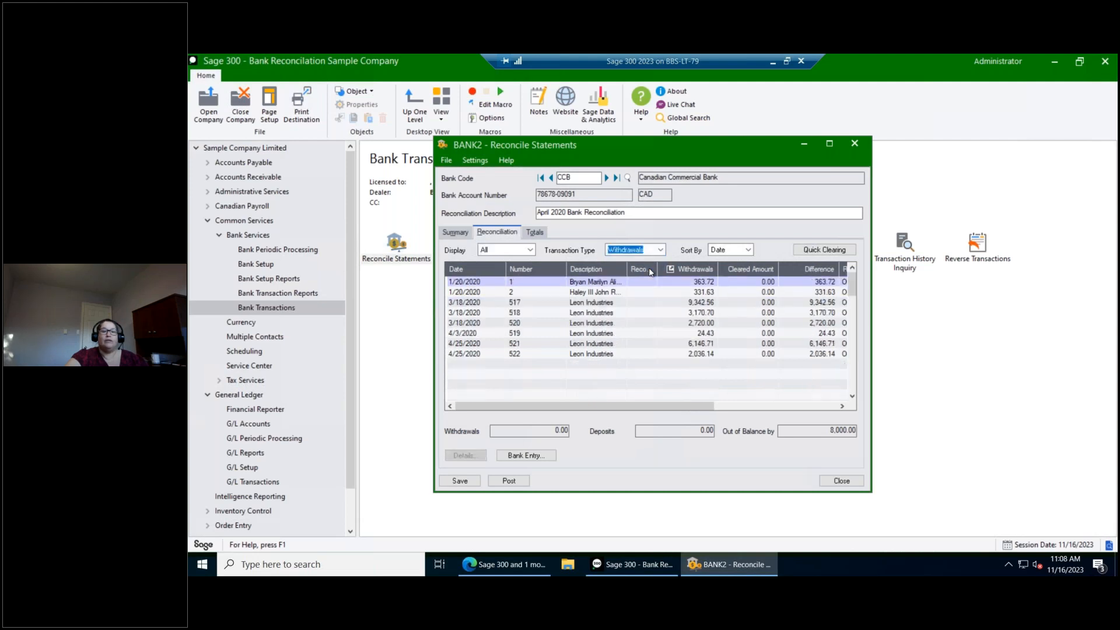
pyautogui.click(662, 250)
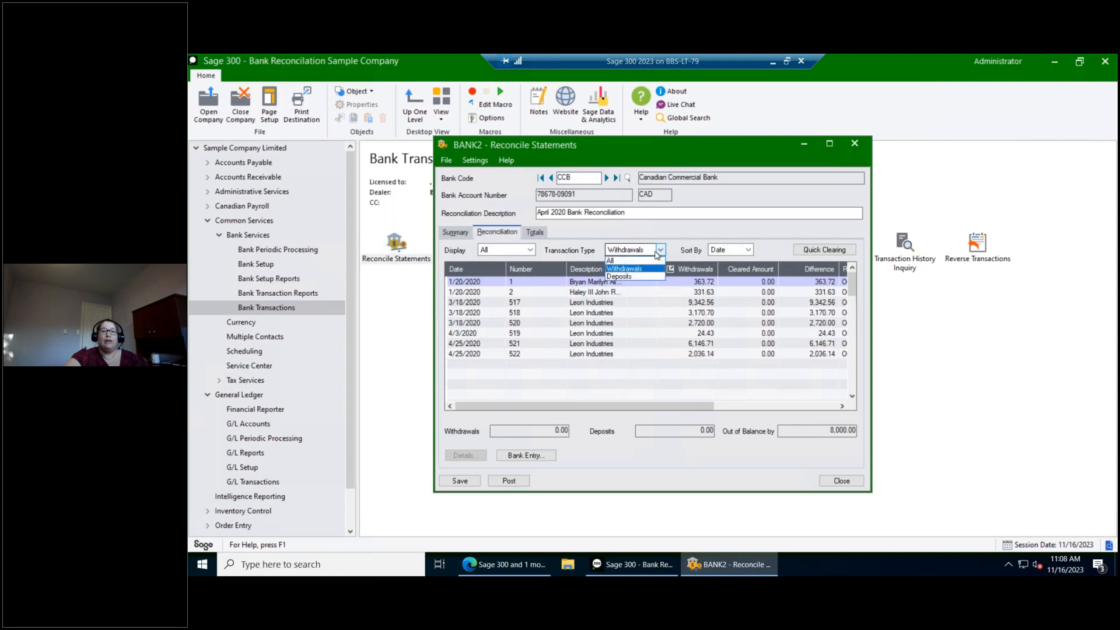
pyautogui.click(639, 259)
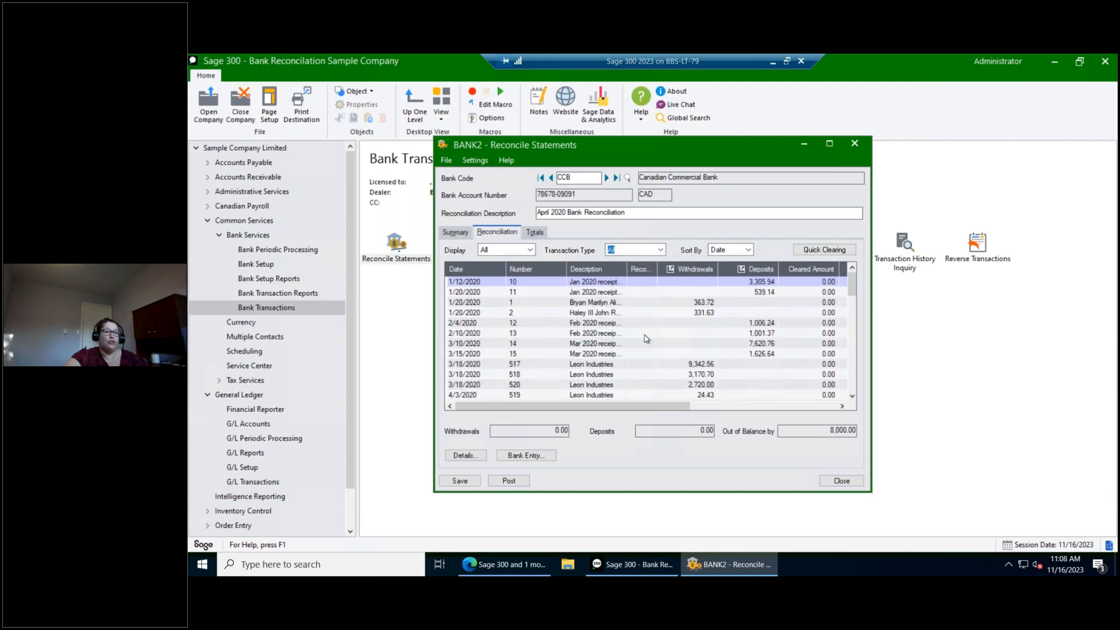
# Step: Look through the reconciliation transactions and check the available sort options, keeping the sort by Date
pyautogui.scroll(-3, 630, 321)
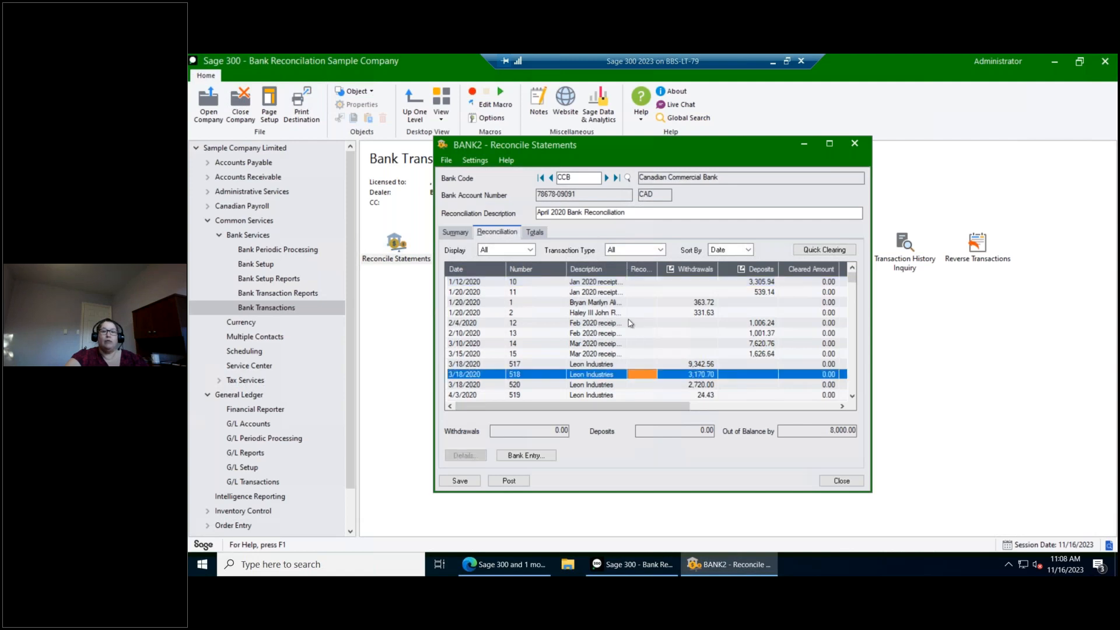
pyautogui.click(631, 310)
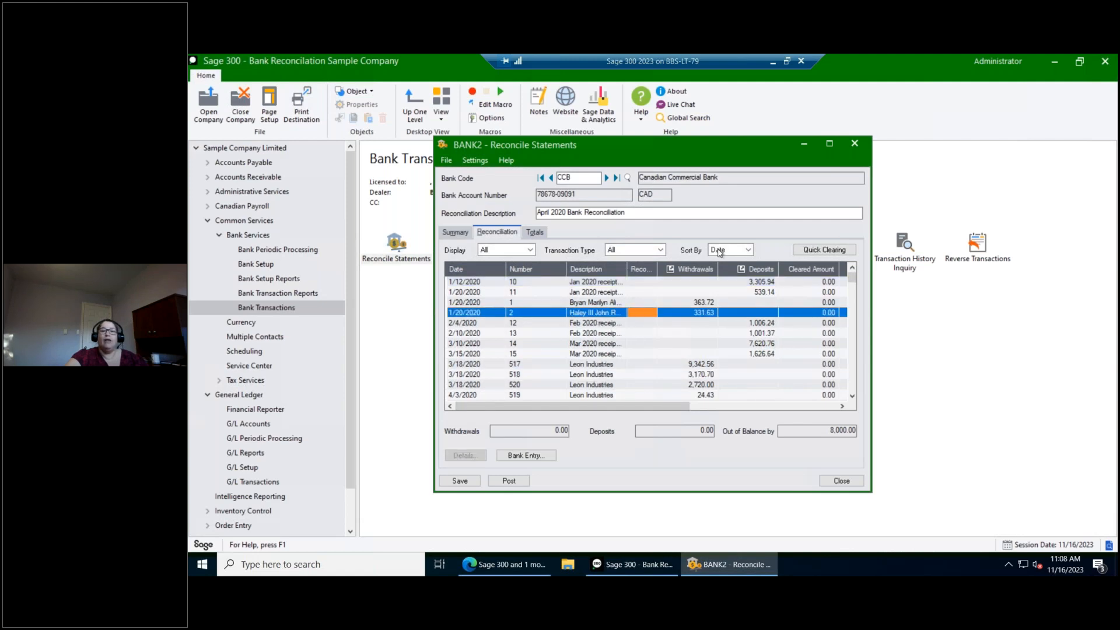
pyautogui.click(747, 251)
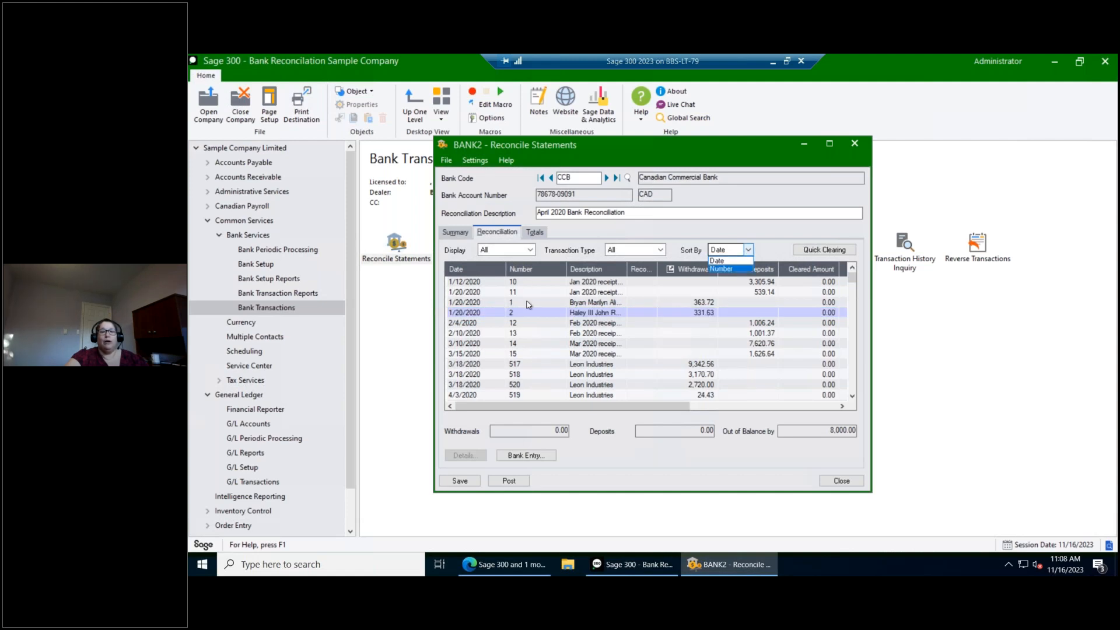
pyautogui.click(748, 249)
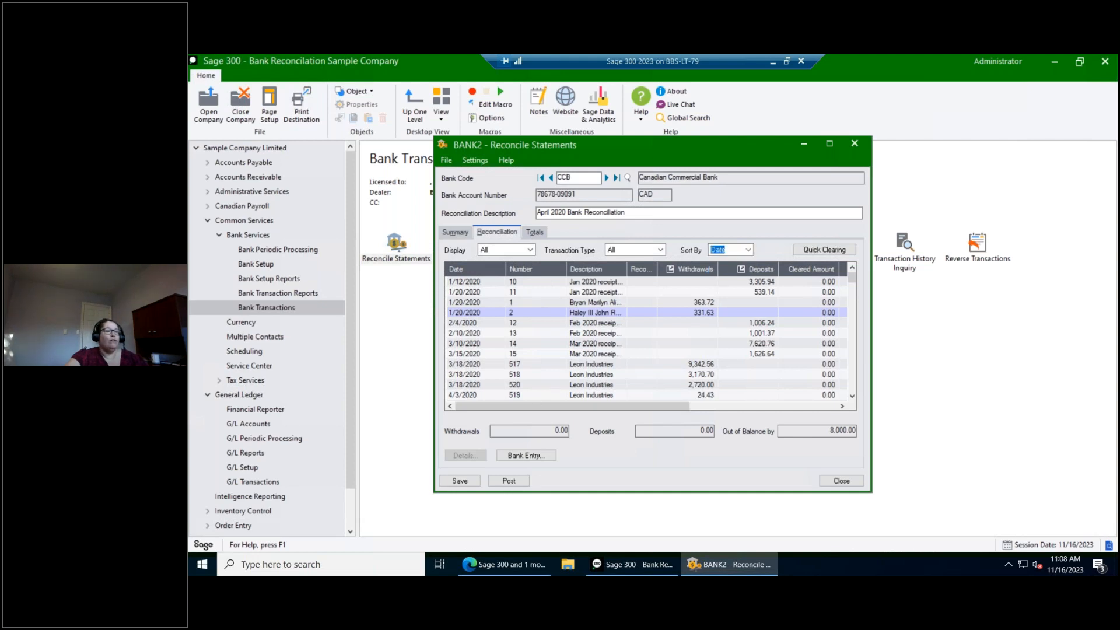
# Step: Open Quick Clearing and switch it from marking withdrawals to marking deposits as Cleared
pyautogui.click(824, 249)
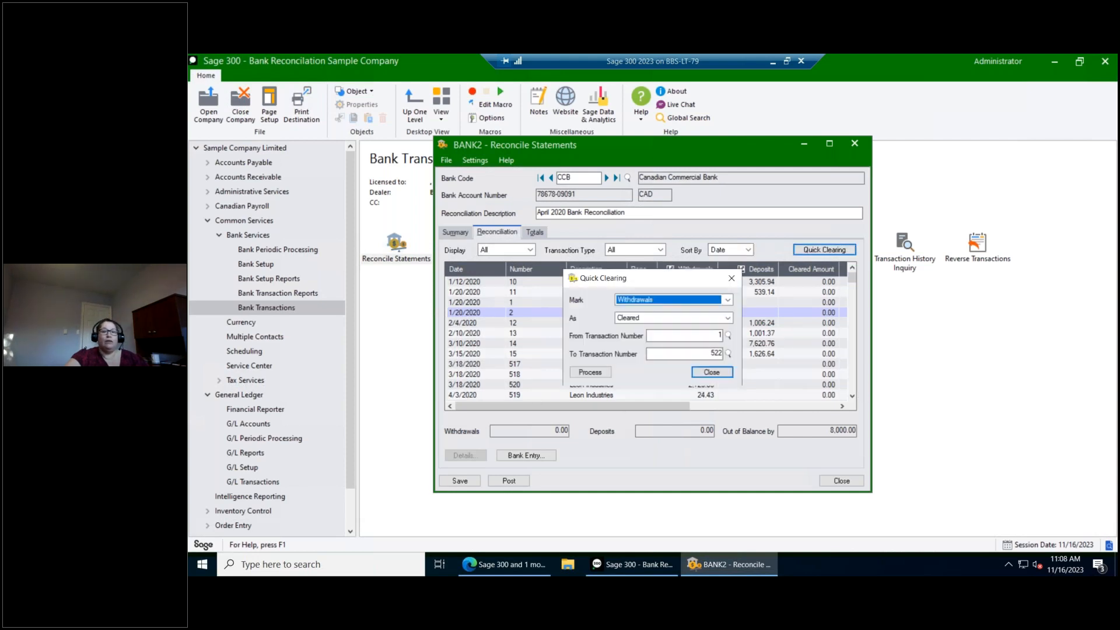
pyautogui.moveTo(695, 276)
pyautogui.mouseDown()
pyautogui.moveTo(687, 317)
pyautogui.moveTo(672, 295)
pyautogui.mouseUp()
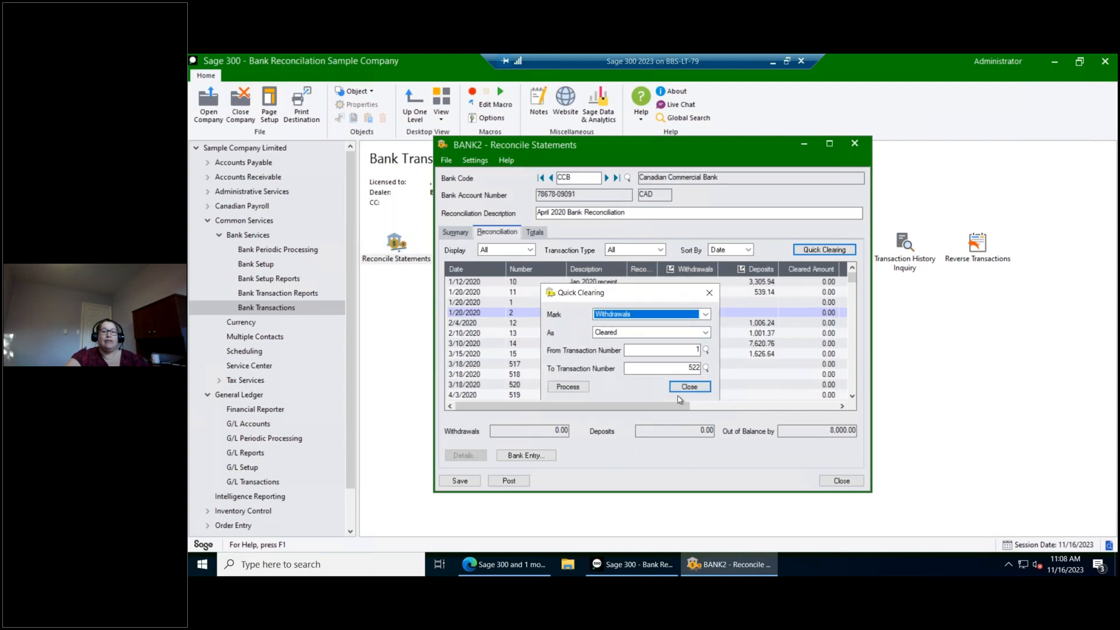
pyautogui.click(661, 352)
pyautogui.click(683, 366)
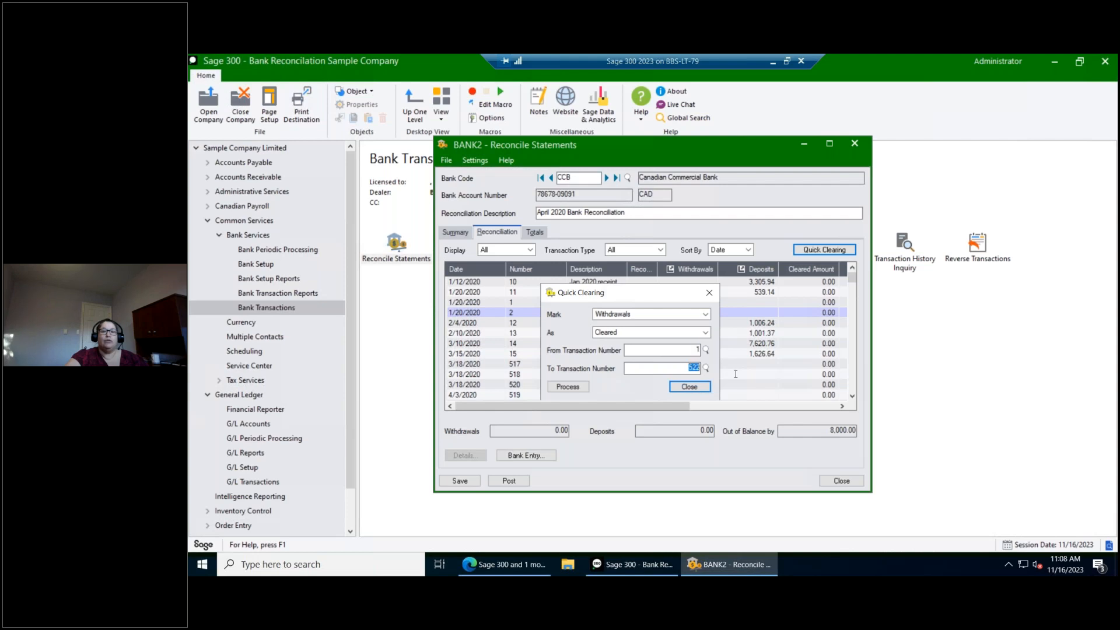
pyautogui.click(705, 314)
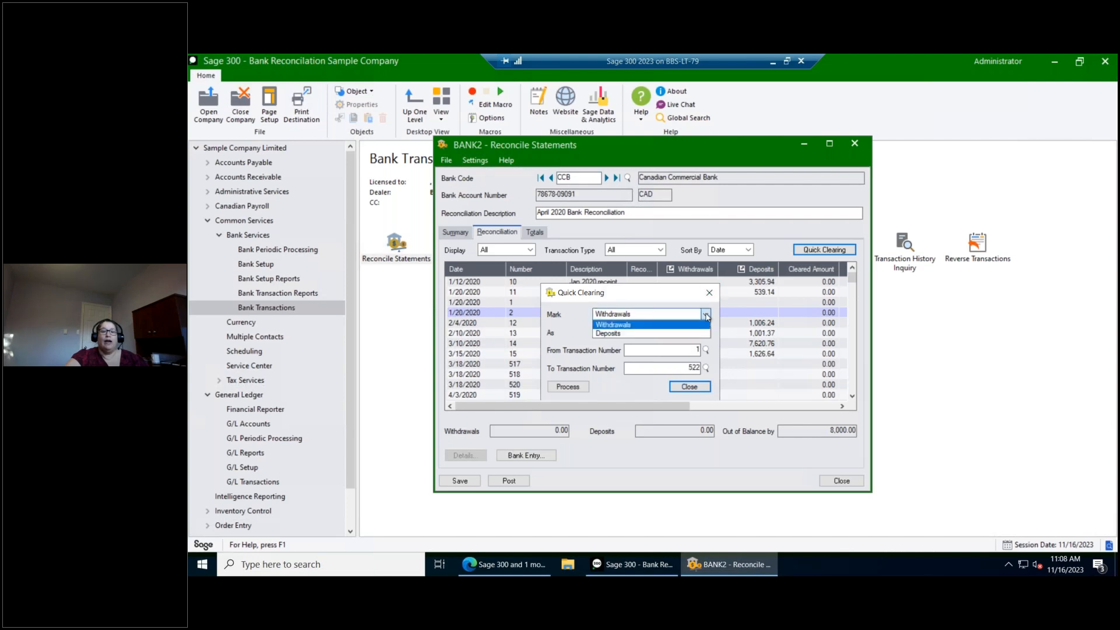
pyautogui.click(697, 335)
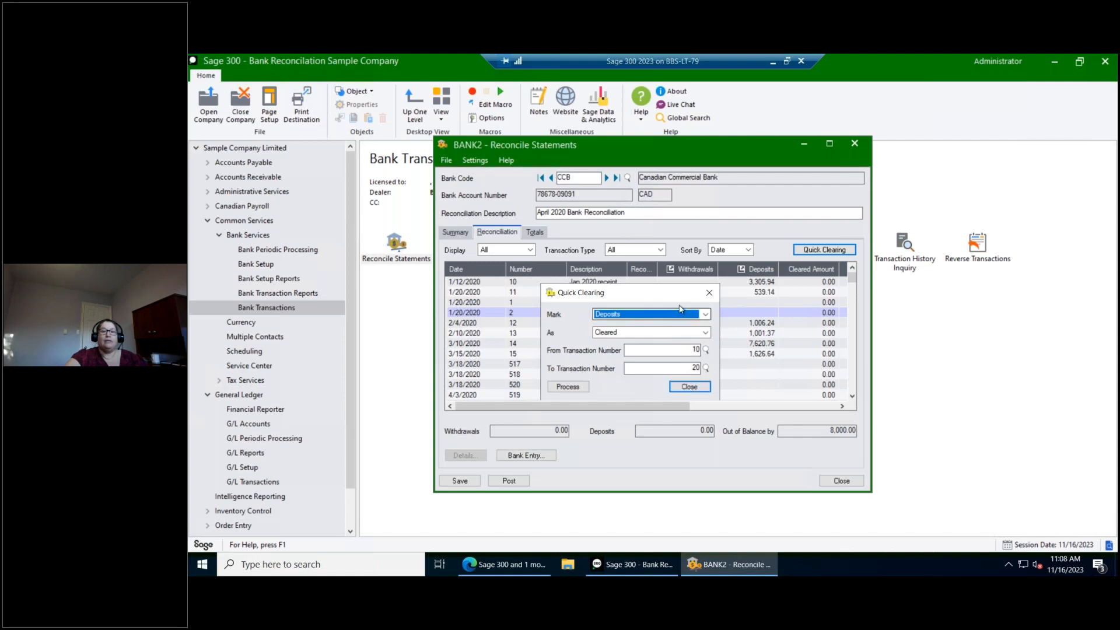
# Step: Change the Quick Clearing status for deposits to Outstanding and close the dialog without processing
pyautogui.moveTo(673, 295); pyautogui.dragTo(672, 325)
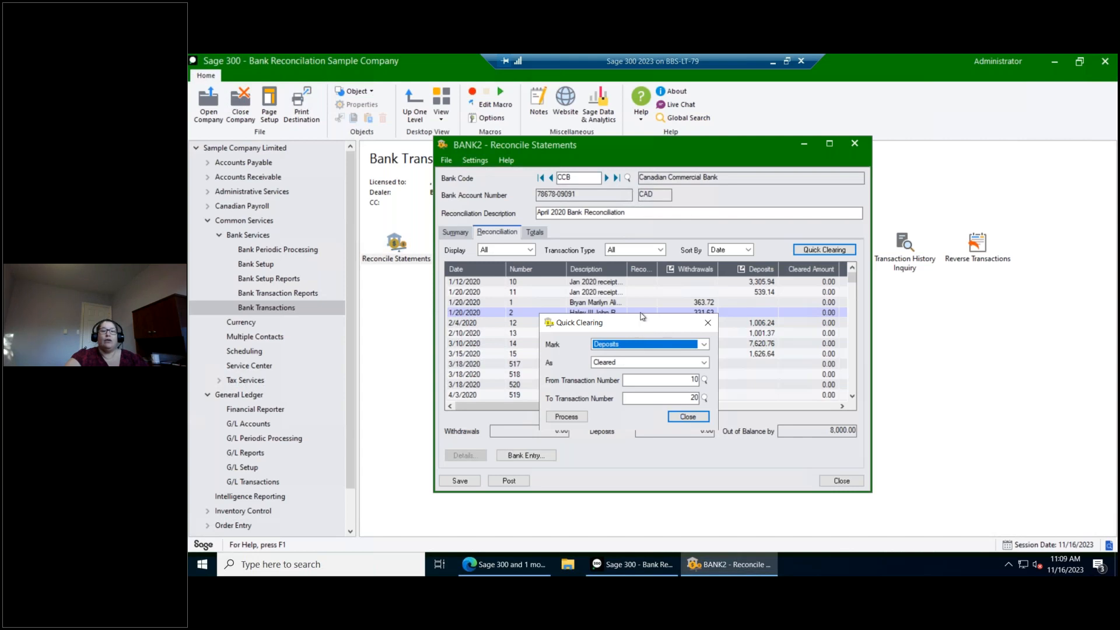
pyautogui.moveTo(645, 322); pyautogui.dragTo(700, 293)
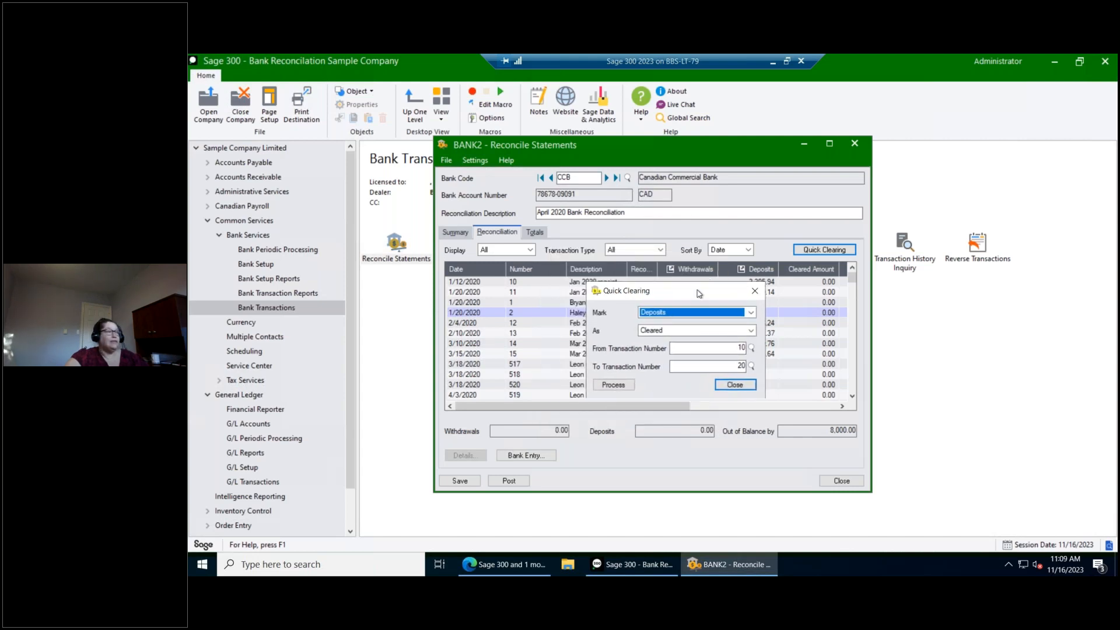
pyautogui.click(750, 331)
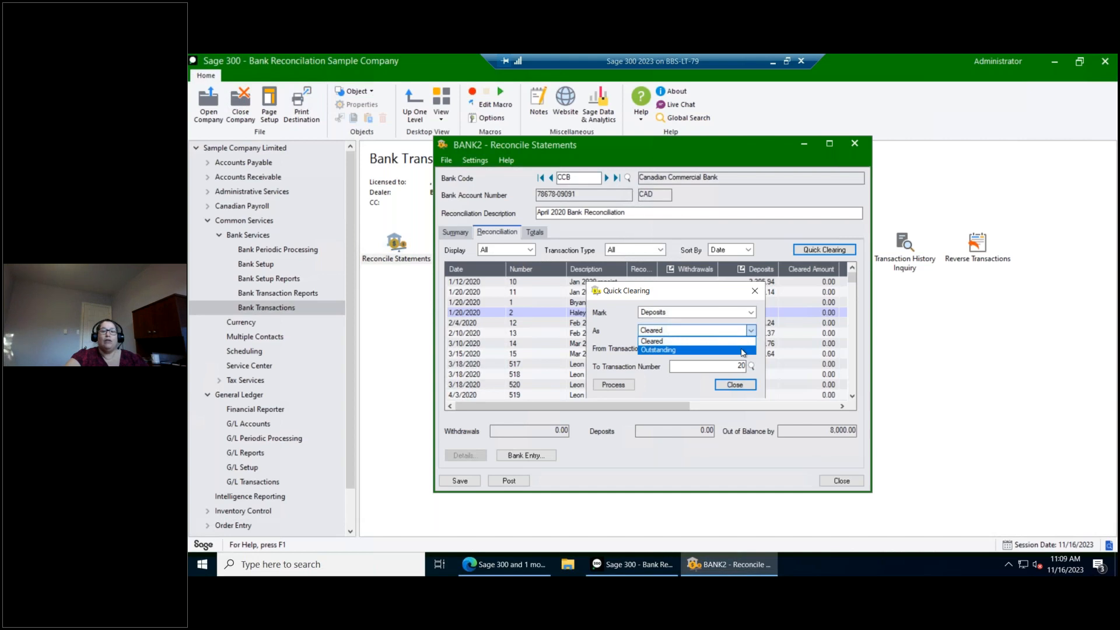
pyautogui.click(743, 350)
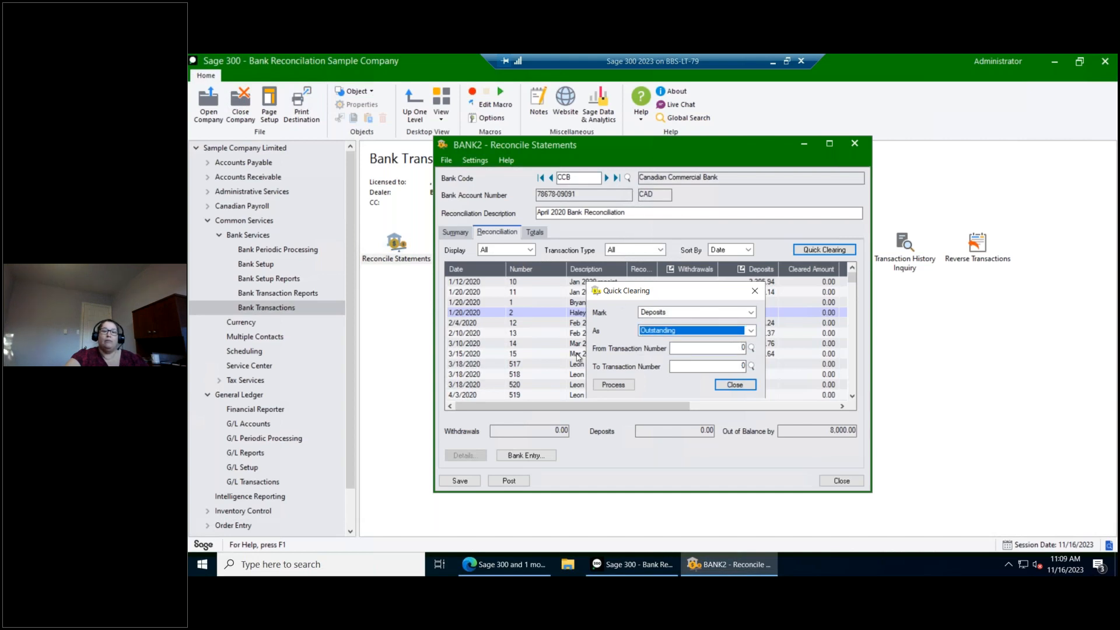
pyautogui.click(725, 386)
# Step: Maximize the Reconcile Statements window and widen the Reconciled and Reconciliation Status columns to show their full headings
pyautogui.click(651, 333)
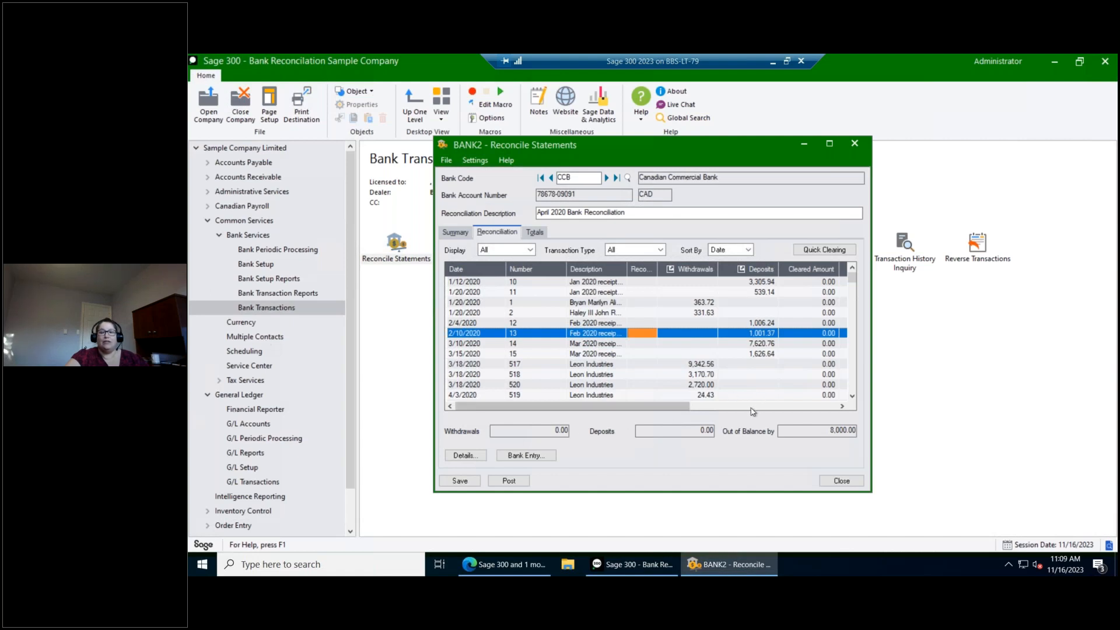
pyautogui.click(829, 144)
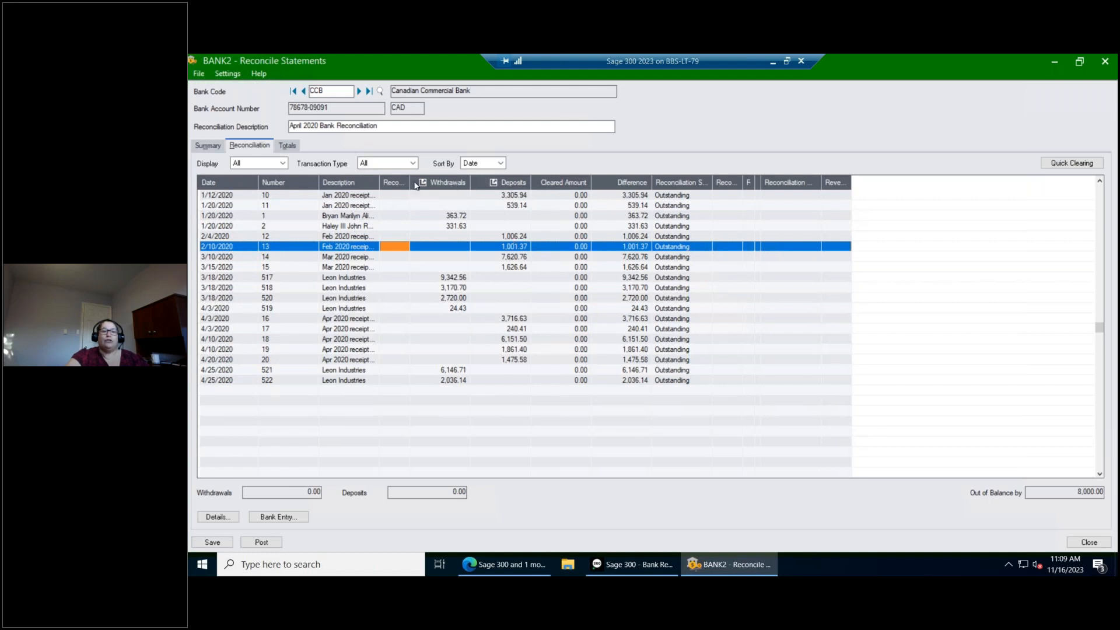
pyautogui.moveTo(427, 180)
pyautogui.mouseDown()
pyautogui.moveTo(442, 180)
pyautogui.moveTo(432, 178)
pyautogui.mouseUp()
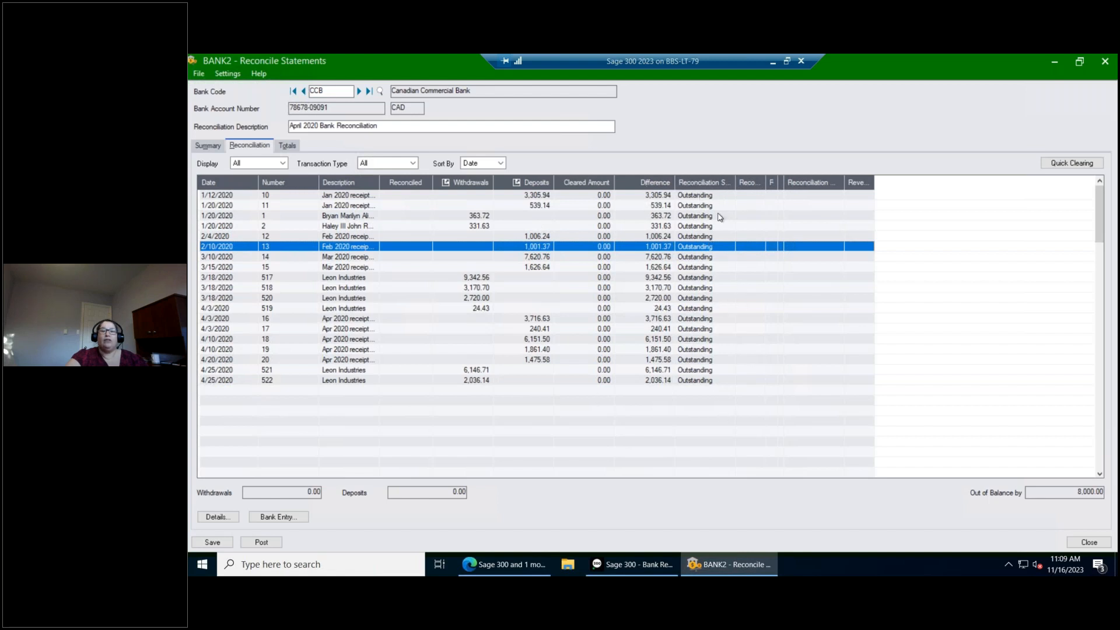
pyautogui.moveTo(747, 183); pyautogui.dragTo(751, 183)
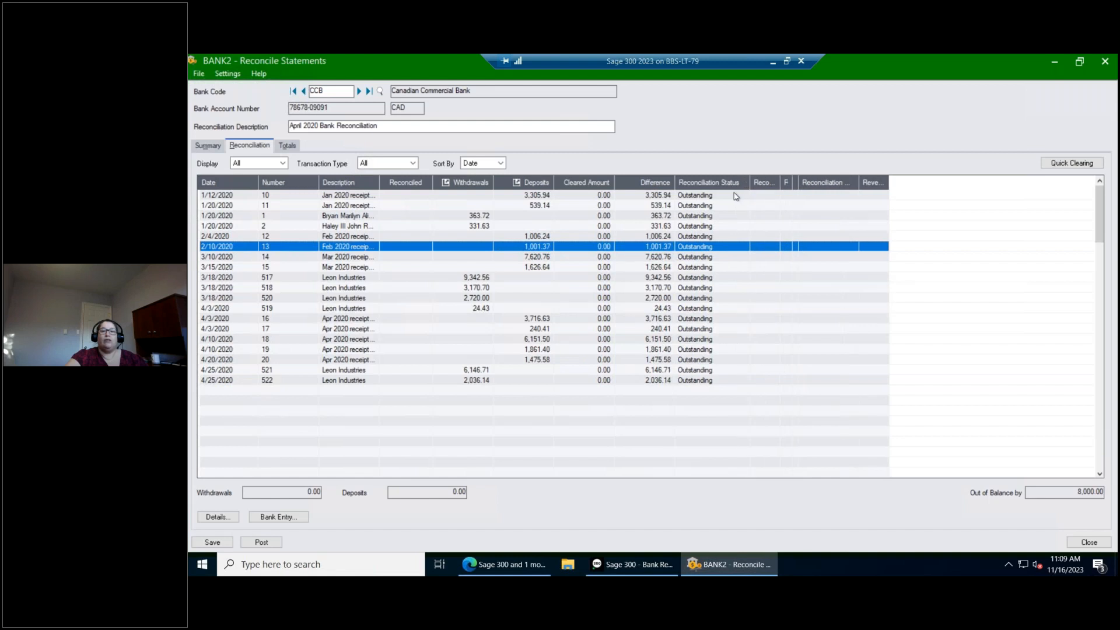
# Step: Set the reconciliation status of the 1/12/2020 deposit number 10 to Cleared
pyautogui.click(739, 196)
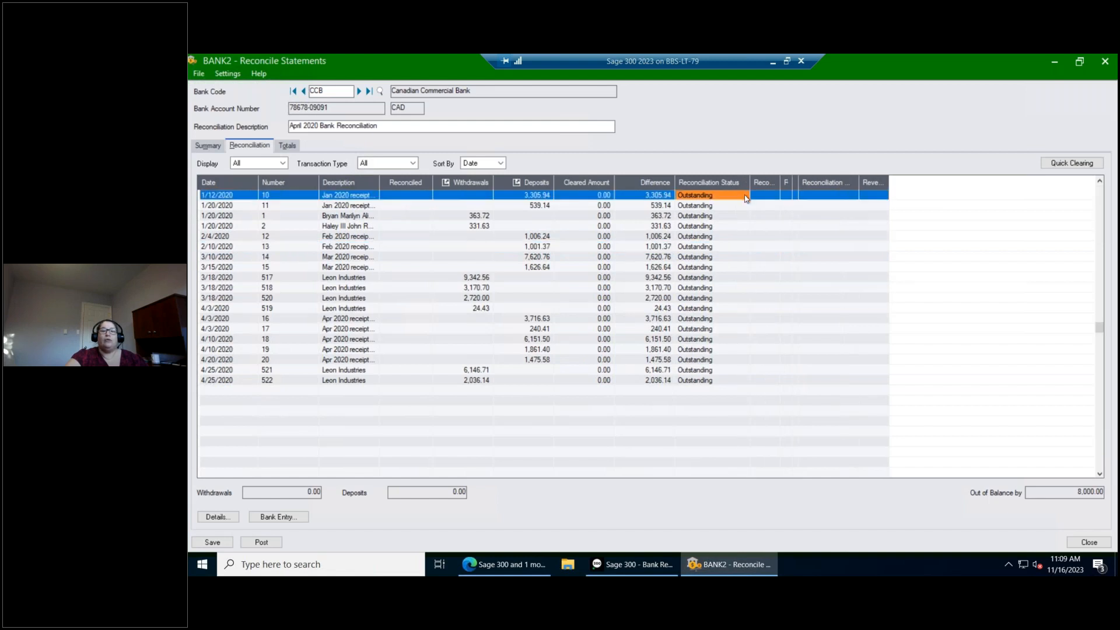
pyautogui.click(744, 198)
pyautogui.click(745, 198)
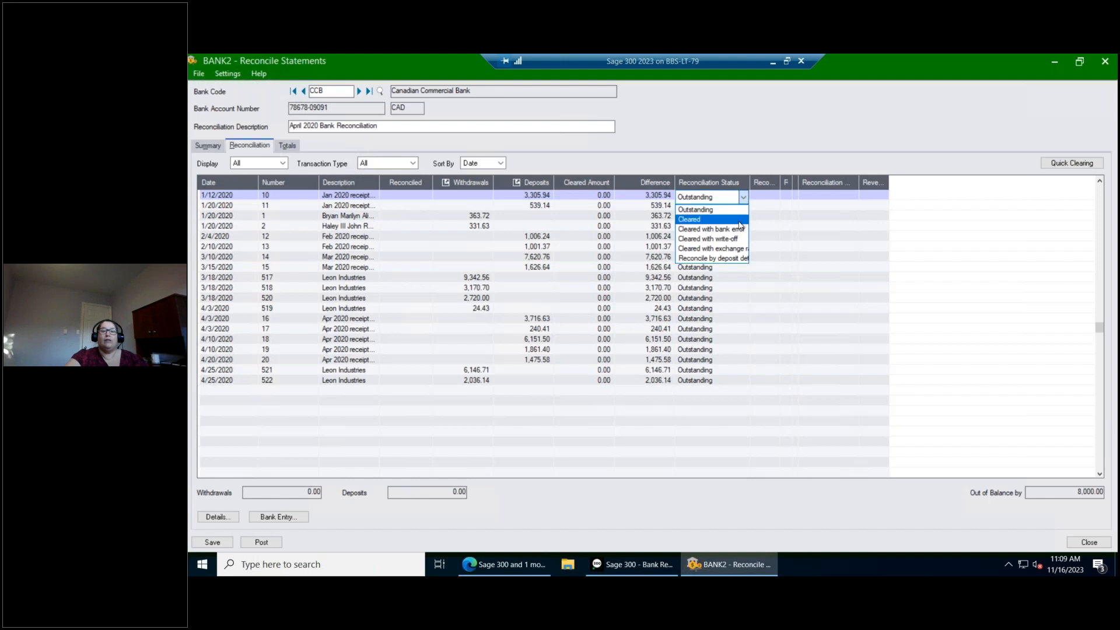
pyautogui.click(739, 220)
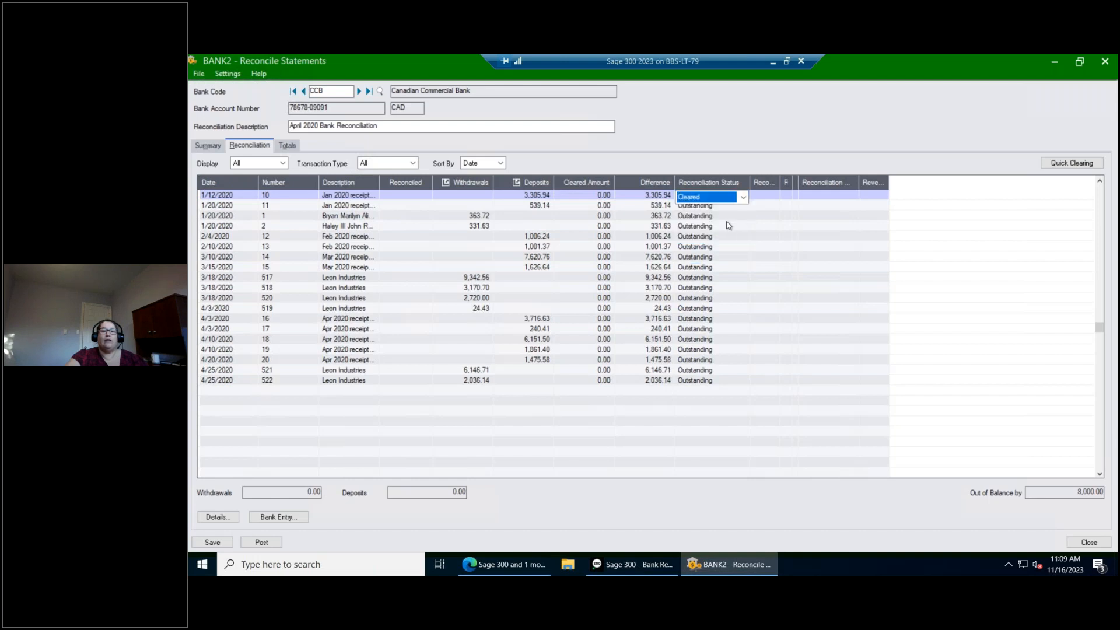
pyautogui.click(731, 269)
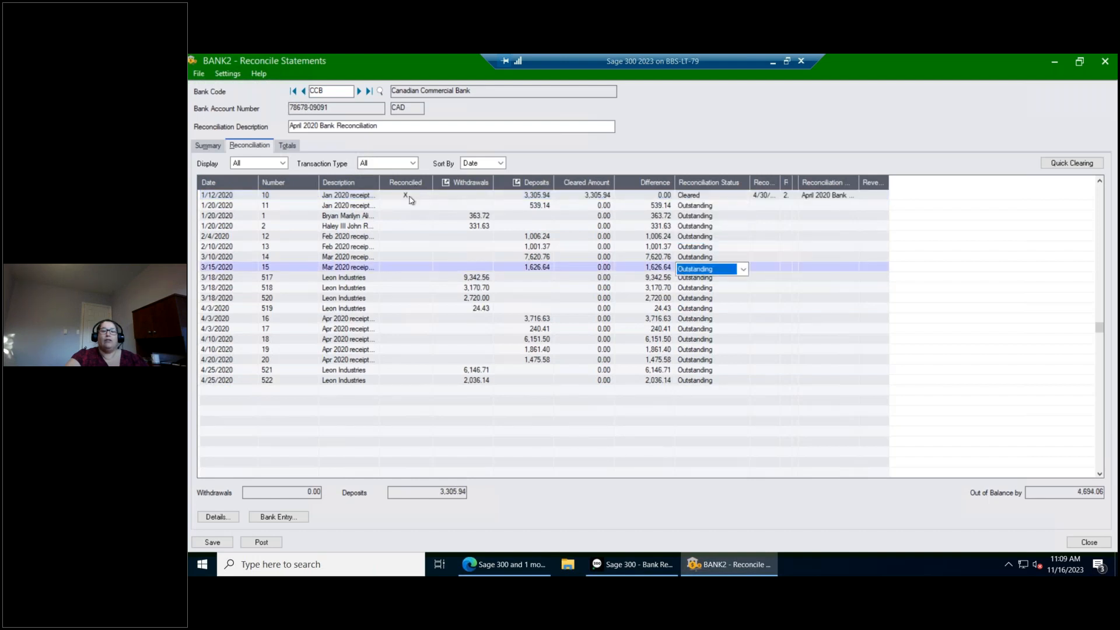
# Step: Set the reconciliation status of deposit number 10 back to Outstanding
pyautogui.click(736, 197)
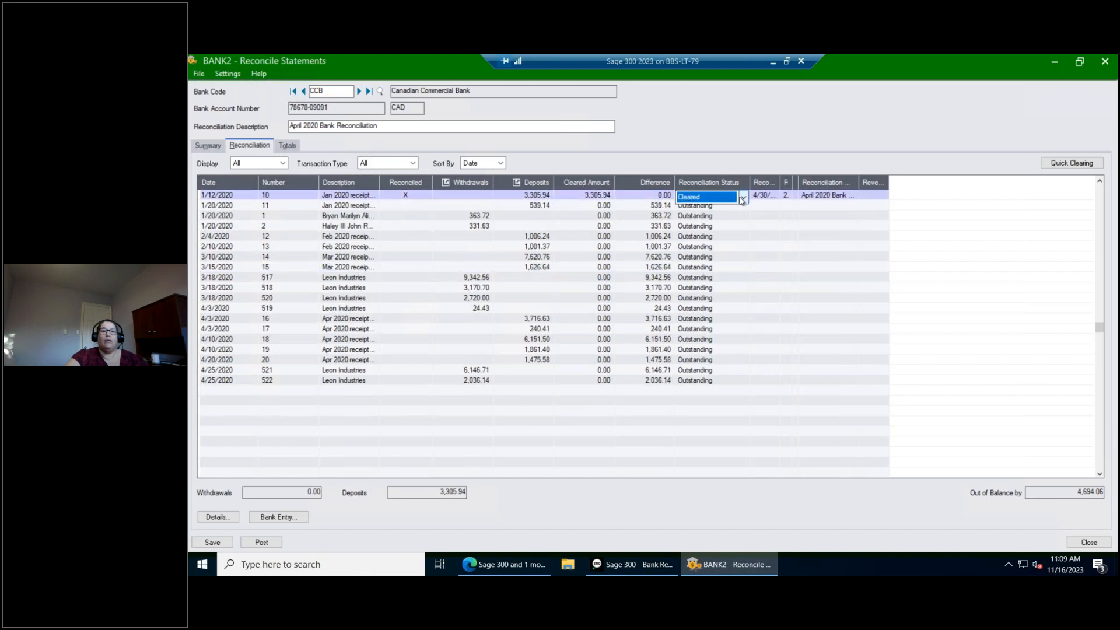
pyautogui.click(742, 197)
pyautogui.click(737, 210)
pyautogui.click(755, 259)
# Step: Toggle the Reconciled mark of deposit number 10 on and off twice, leaving it unmarked
pyautogui.click(411, 197)
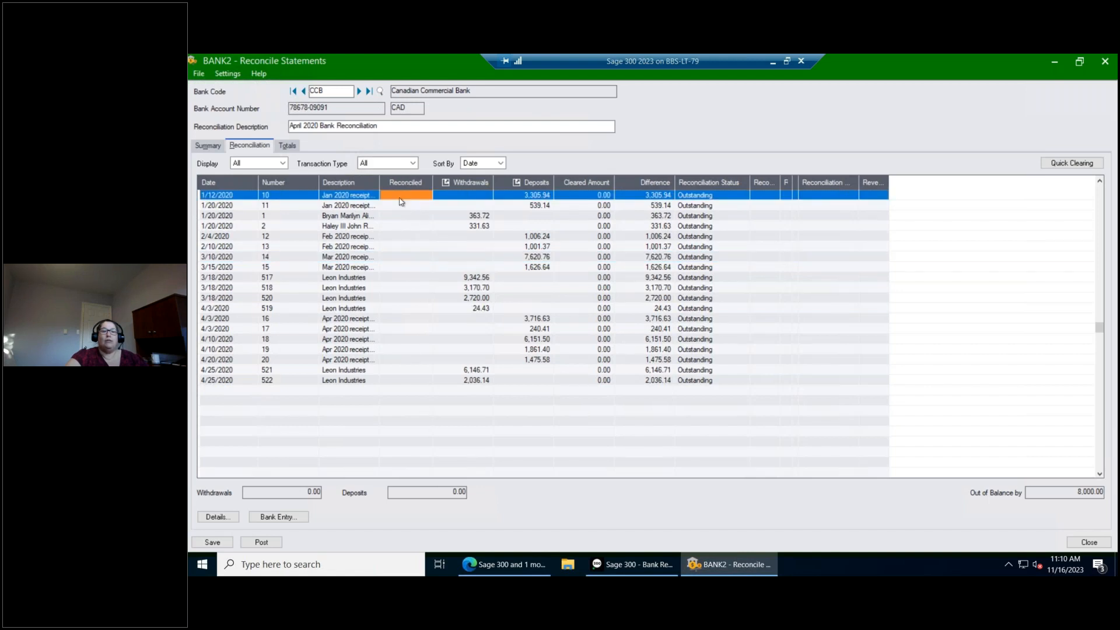
pyautogui.doubleClick(407, 197)
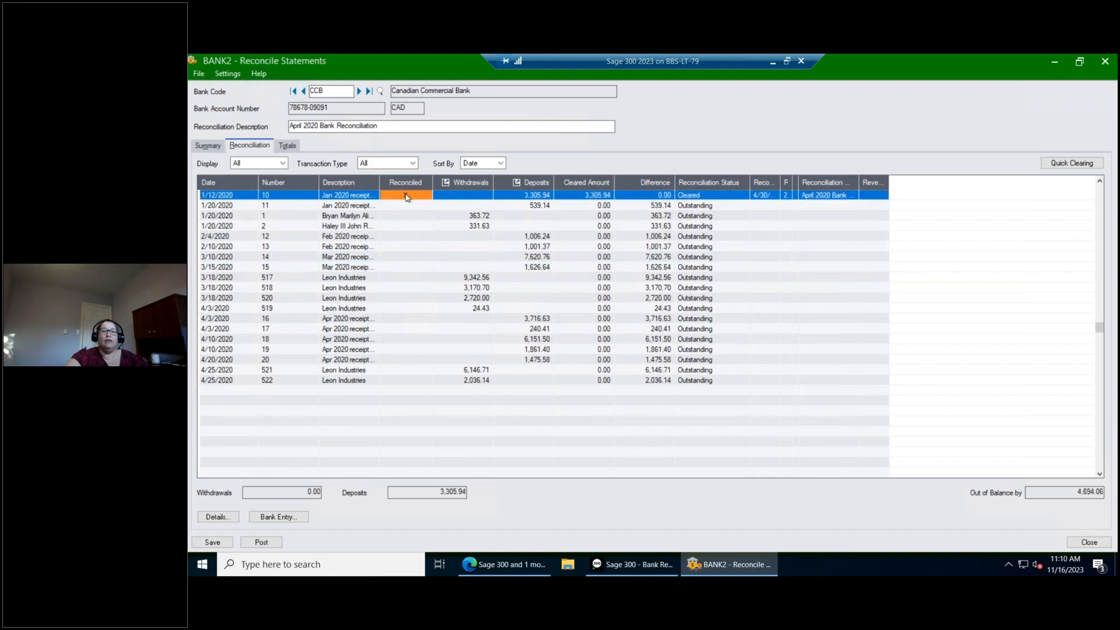
pyautogui.doubleClick(407, 197)
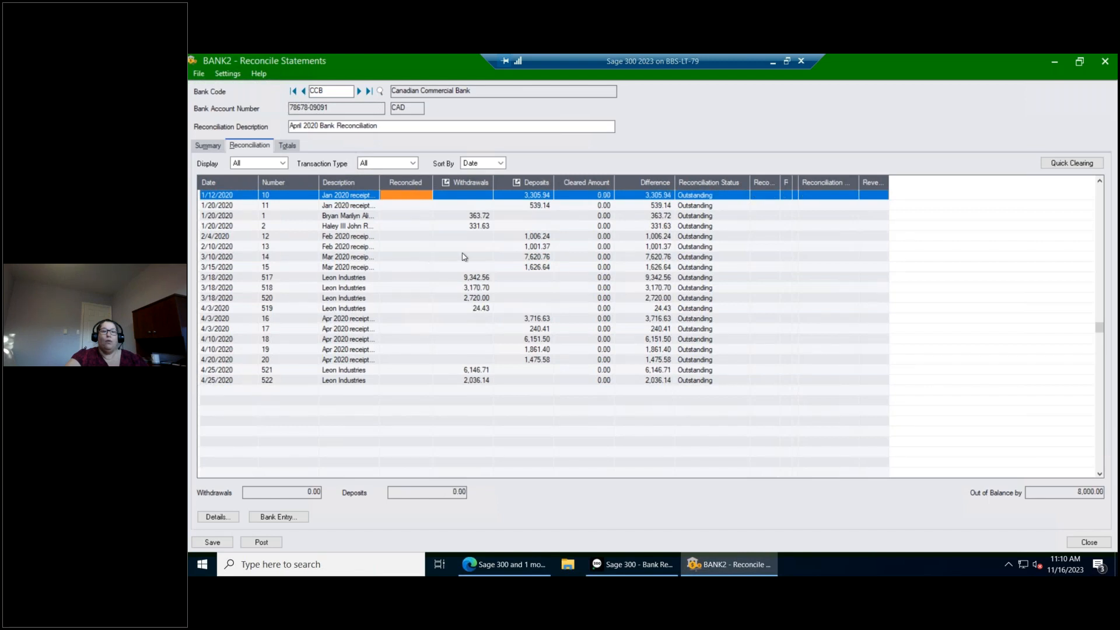
pyautogui.press('space')
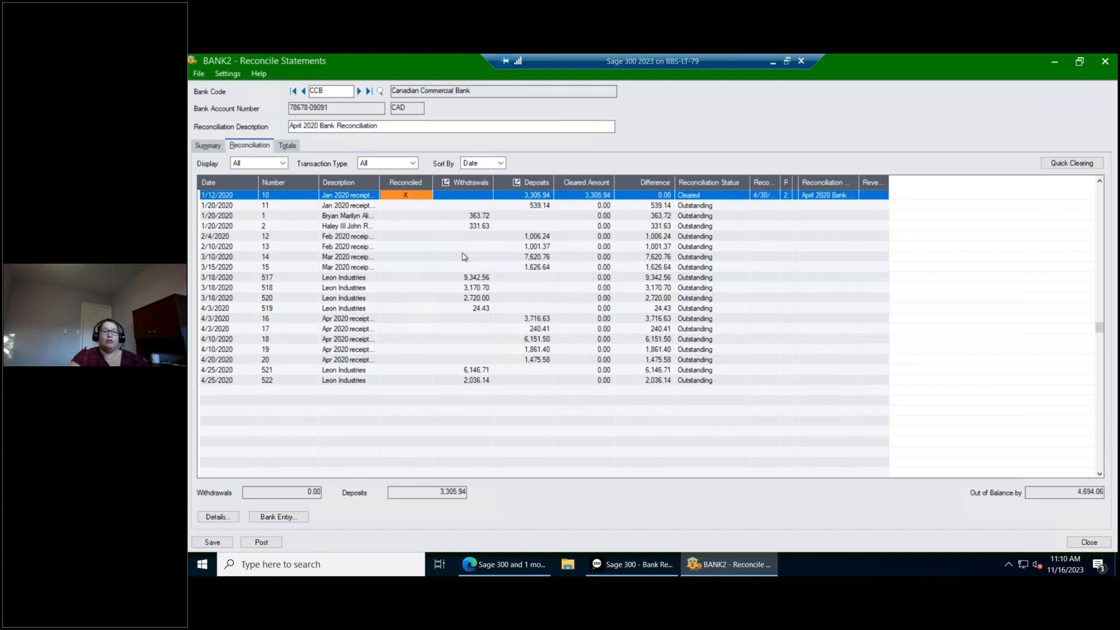
pyautogui.press('space')
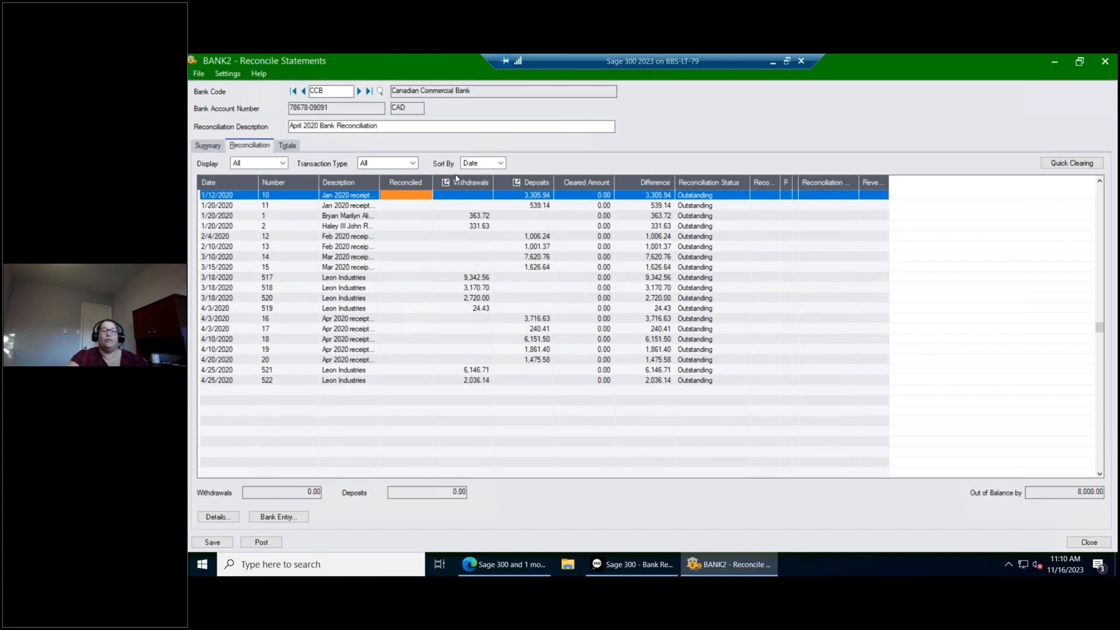
# Step: Review the reconciliation status options for deposit number 10 and widen the Reconciliation Status column to fit their full names
pyautogui.click(734, 198)
pyautogui.click(733, 197)
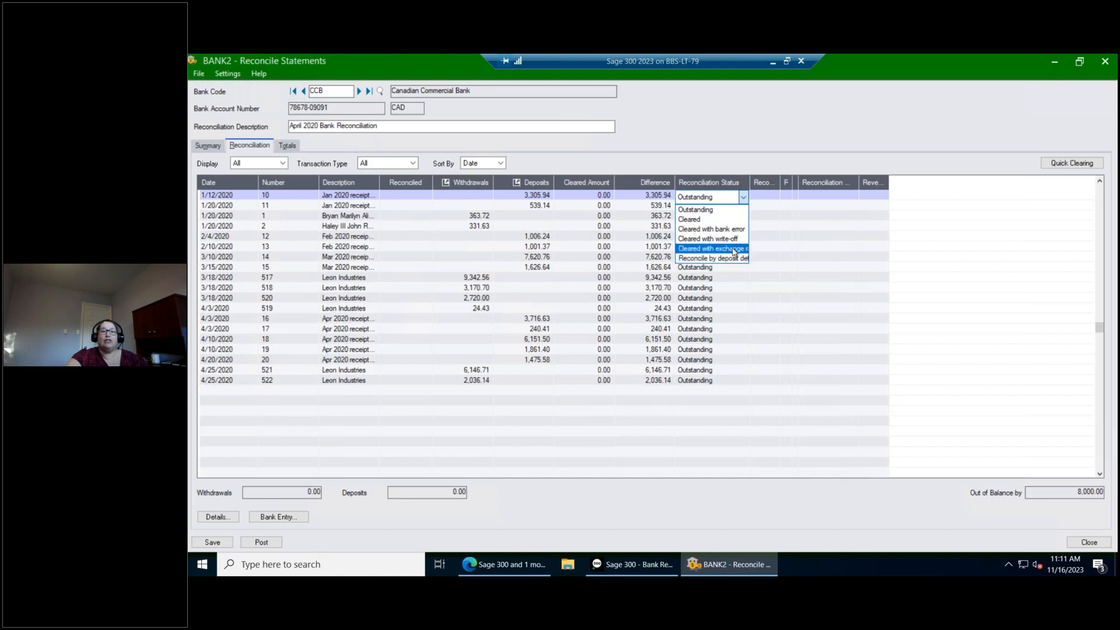
pyautogui.moveTo(750, 182); pyautogui.dragTo(828, 182)
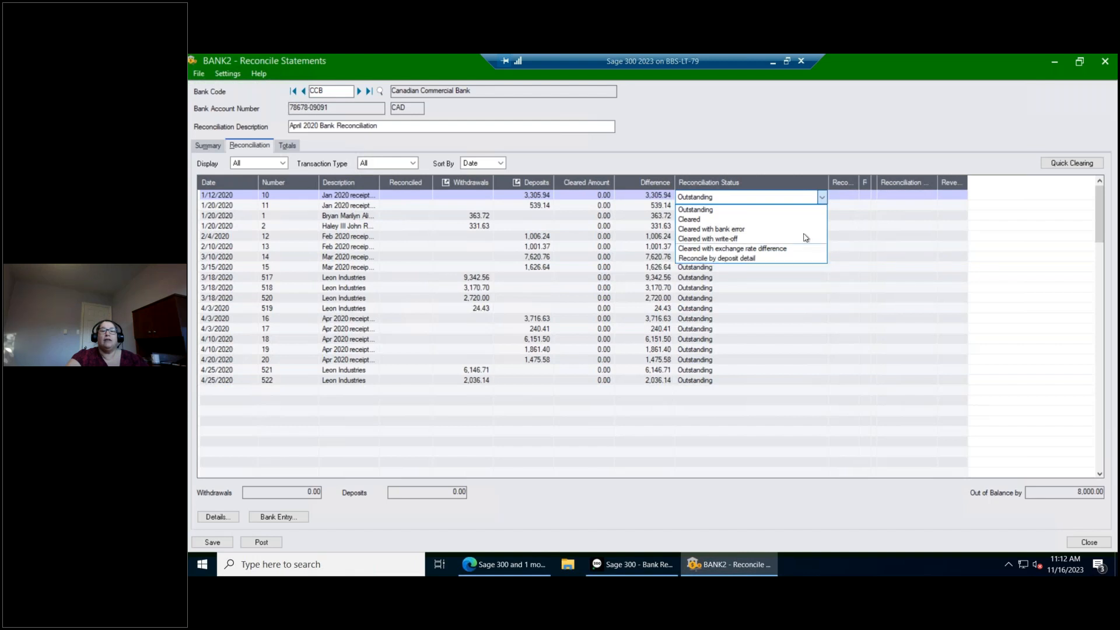
pyautogui.click(884, 226)
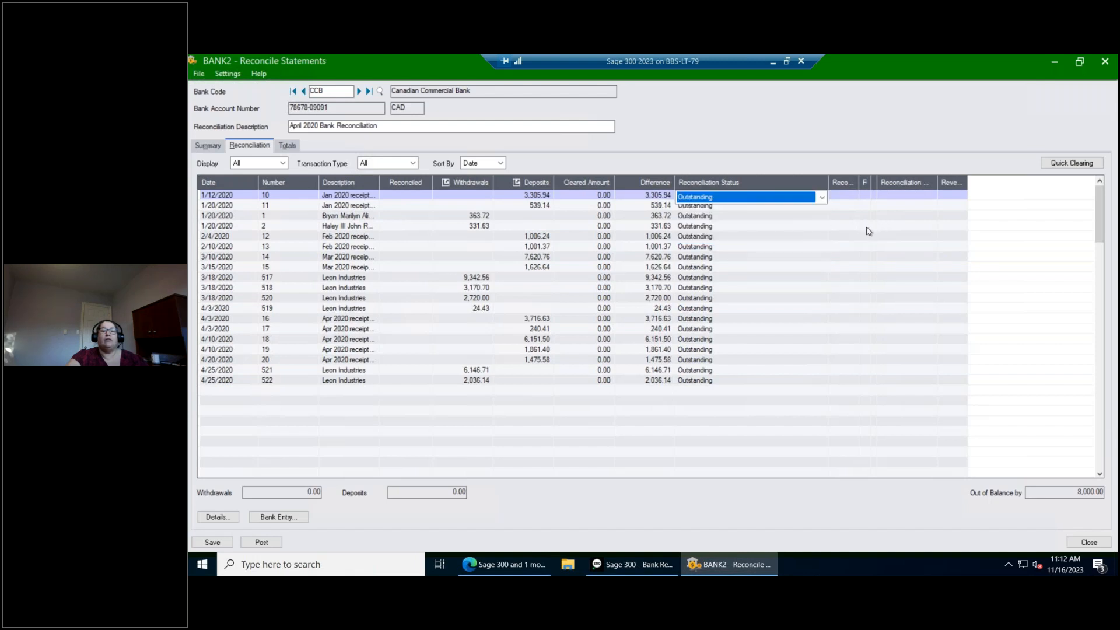
pyautogui.click(782, 247)
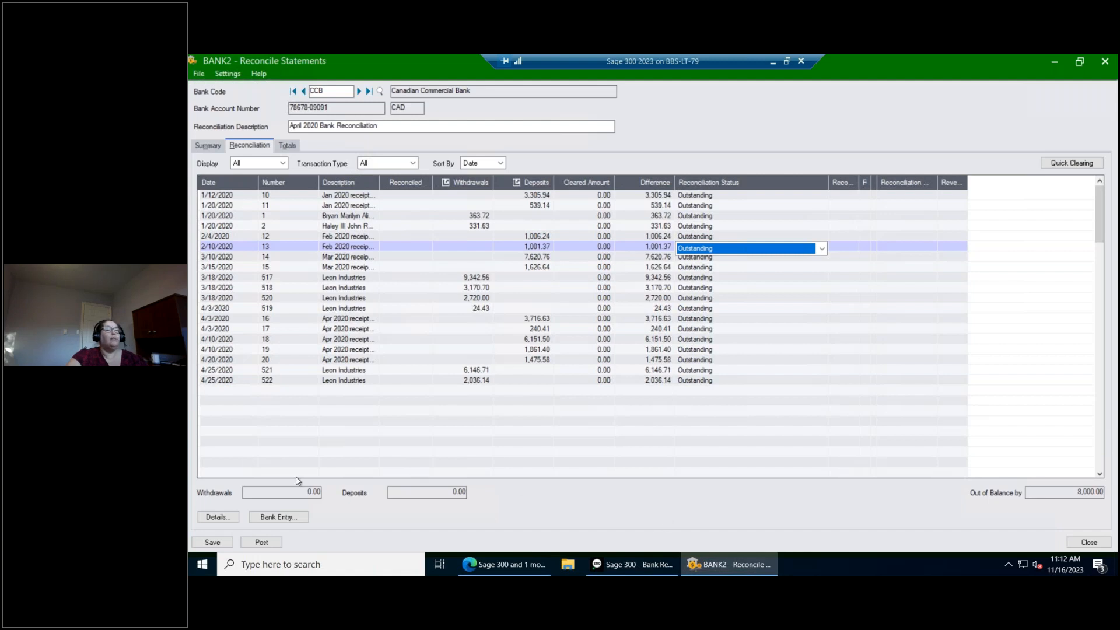
# Step: Set the reconciliation status of the 2/4/2020 deposit number 12 to Reconcile by deposit detail
pyautogui.click(286, 238)
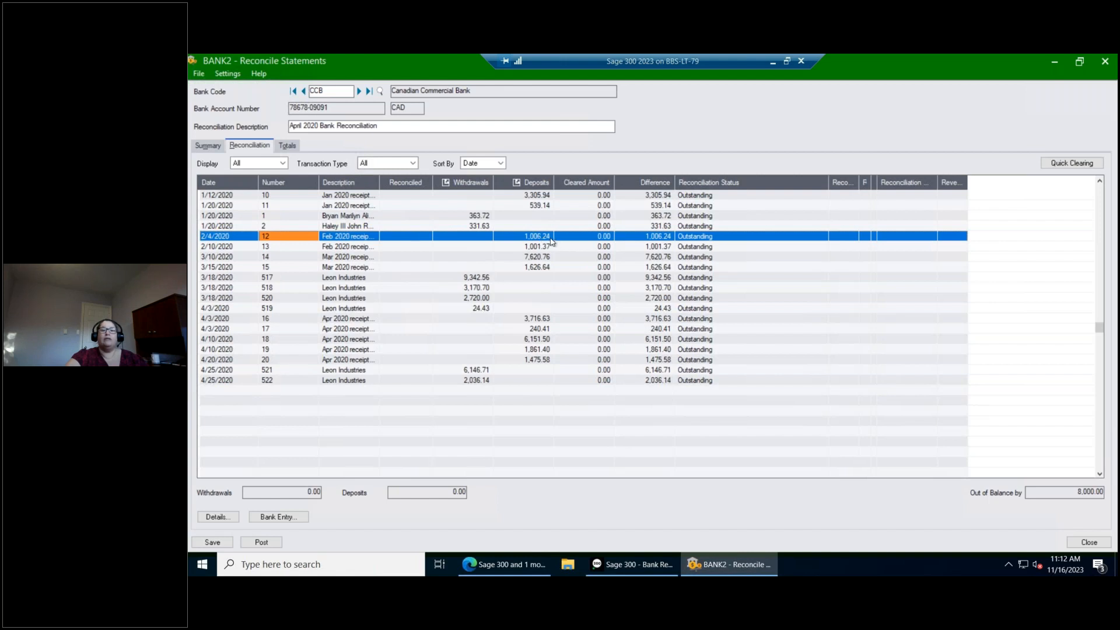
pyautogui.click(690, 238)
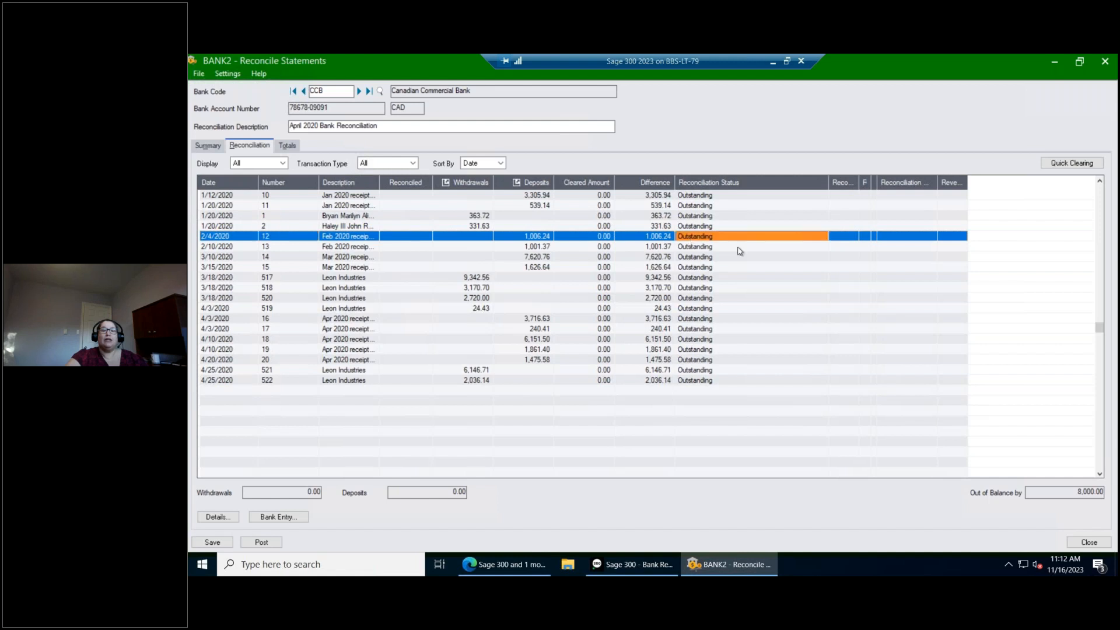
pyautogui.click(795, 240)
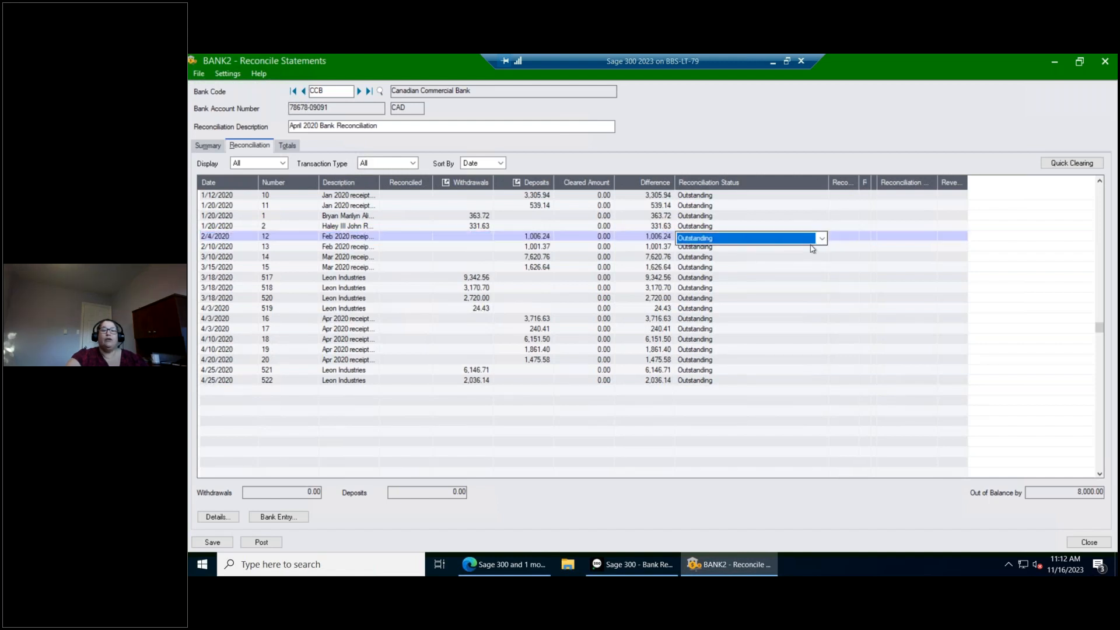
pyautogui.click(820, 238)
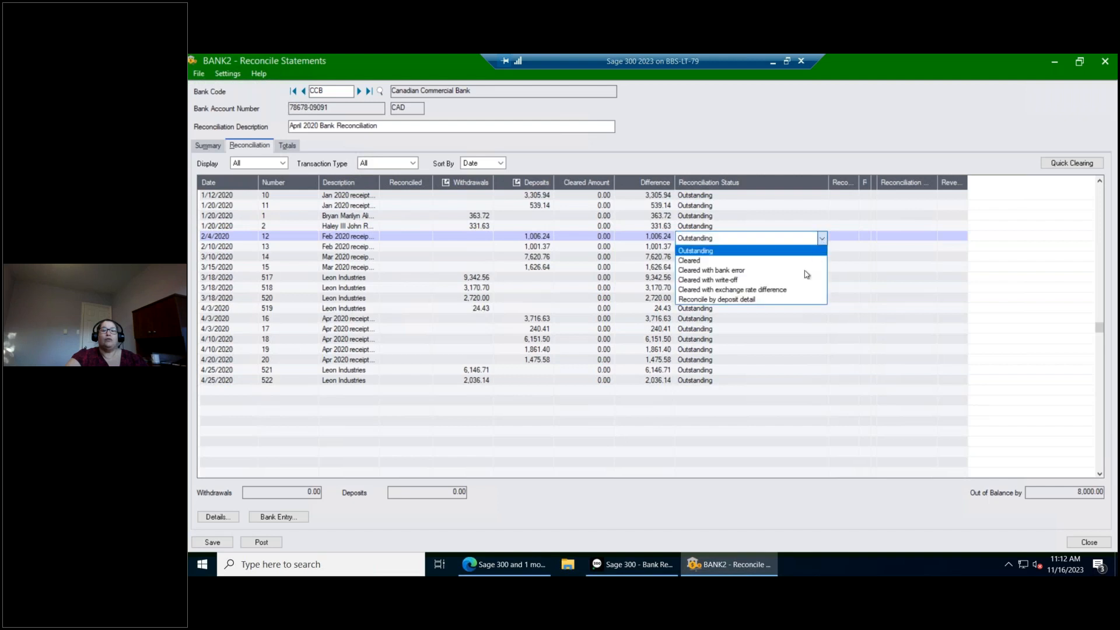
pyautogui.click(779, 300)
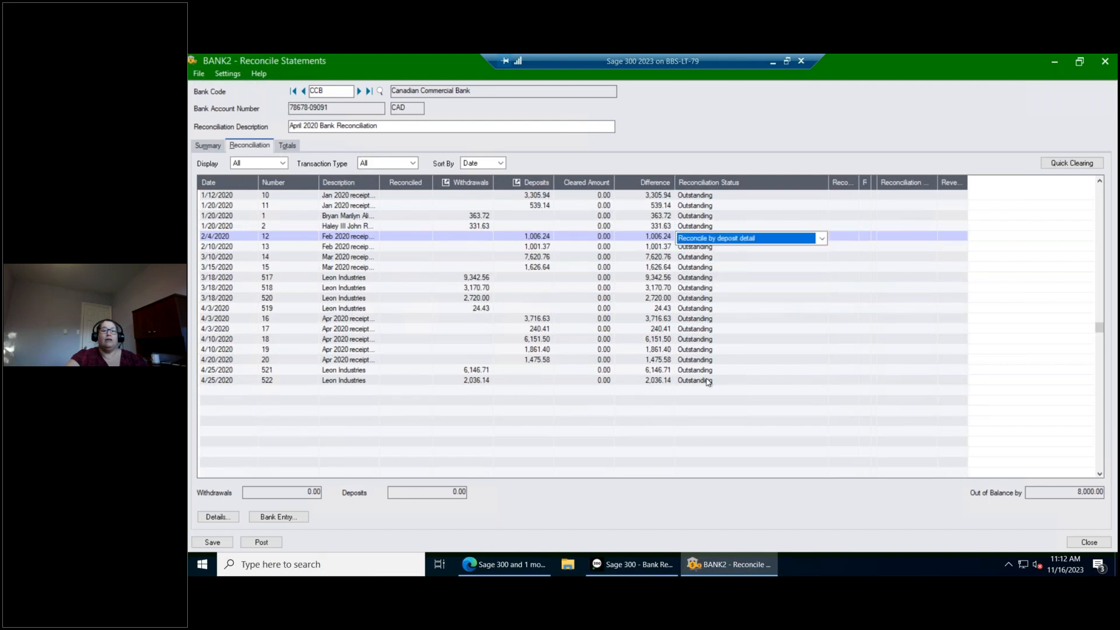
# Step: Open the details of deposit number 12 full size and set the ACME Plumbing receipt's reconciliation status to Cleared
pyautogui.click(216, 517)
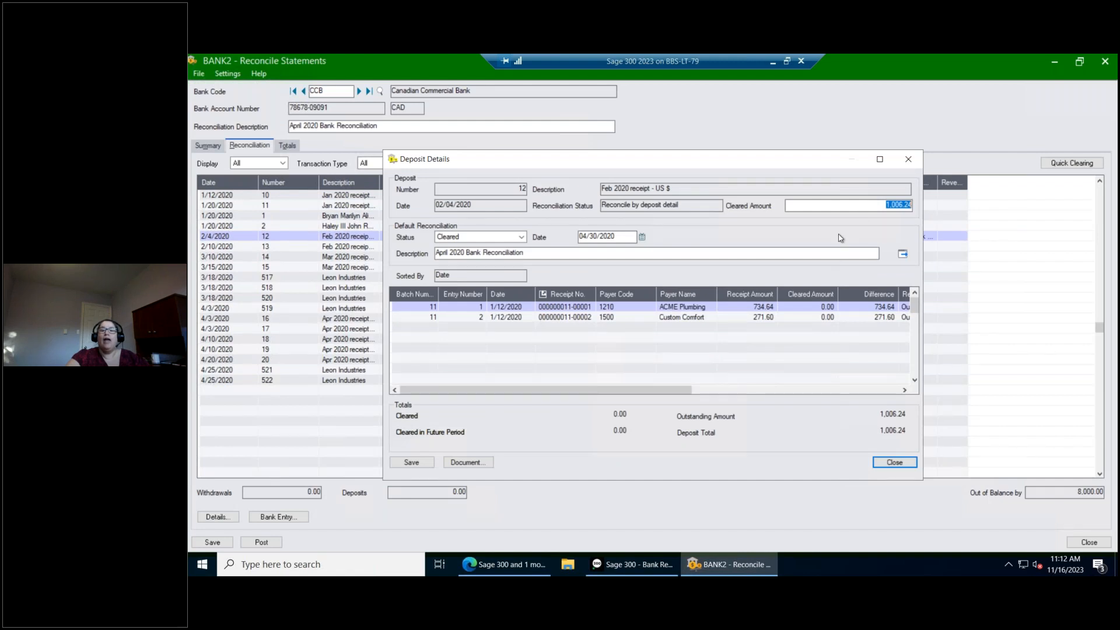
pyautogui.click(880, 160)
pyautogui.click(748, 210)
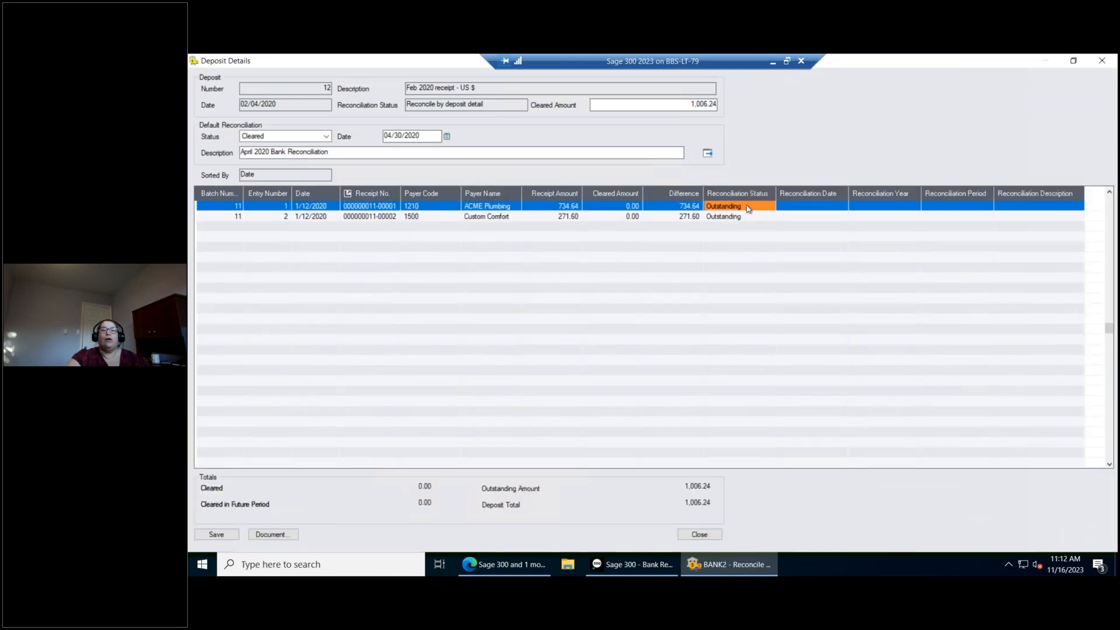
pyautogui.click(749, 210)
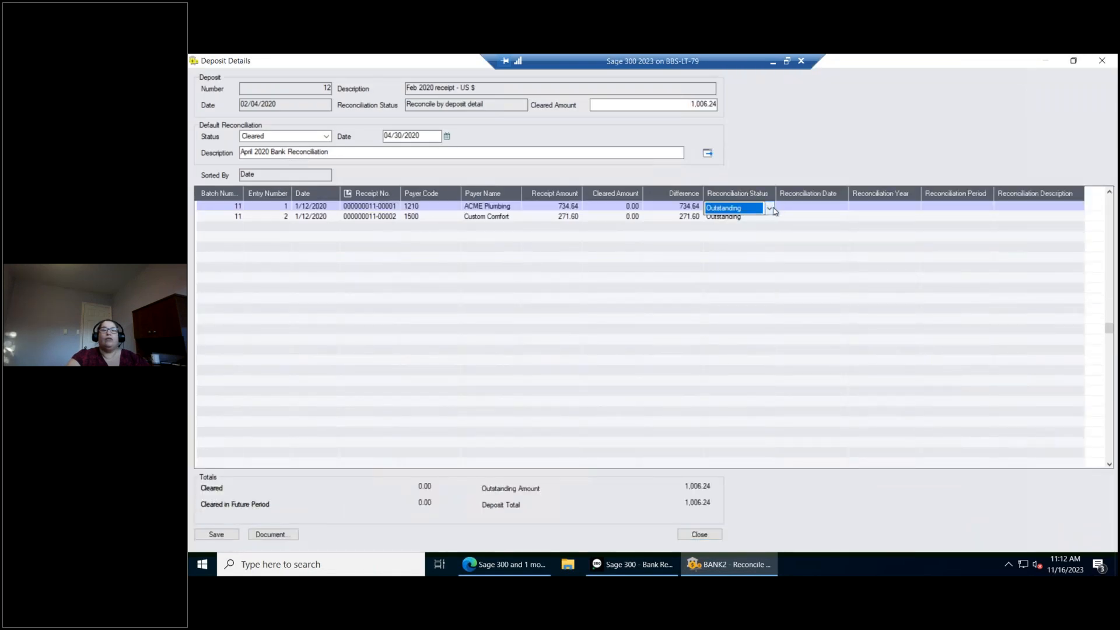
pyautogui.click(769, 209)
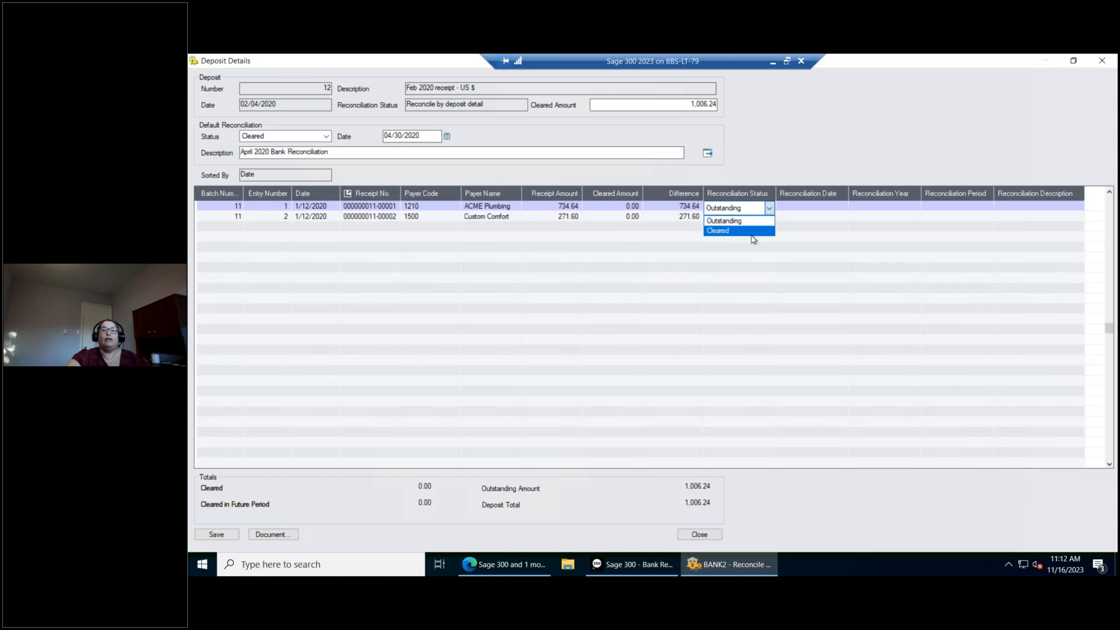
pyautogui.click(753, 235)
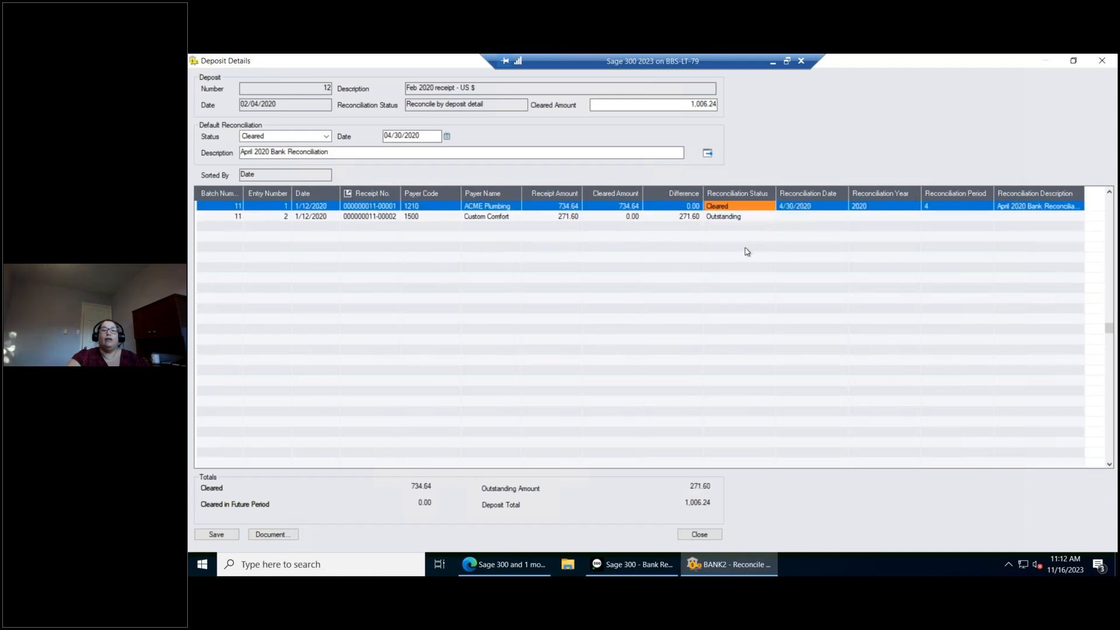
# Step: Set the cleared amount of deposit number 12 to 734.64 and save the deposit details
pyautogui.click(686, 107)
pyautogui.moveTo(685, 107); pyautogui.dragTo(741, 108)
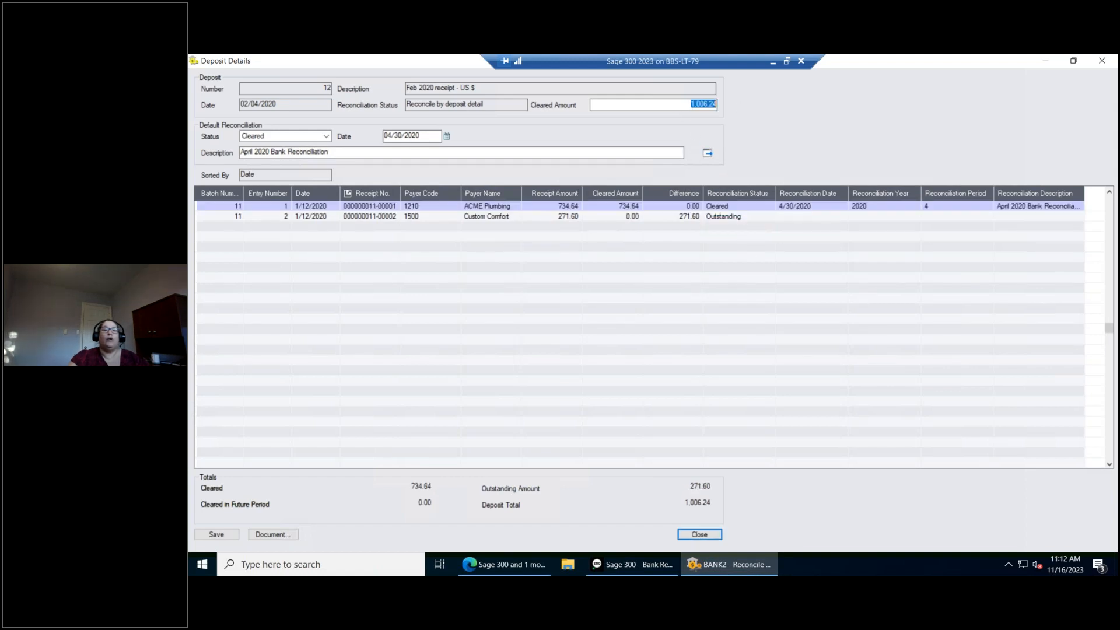
pyautogui.write('734')
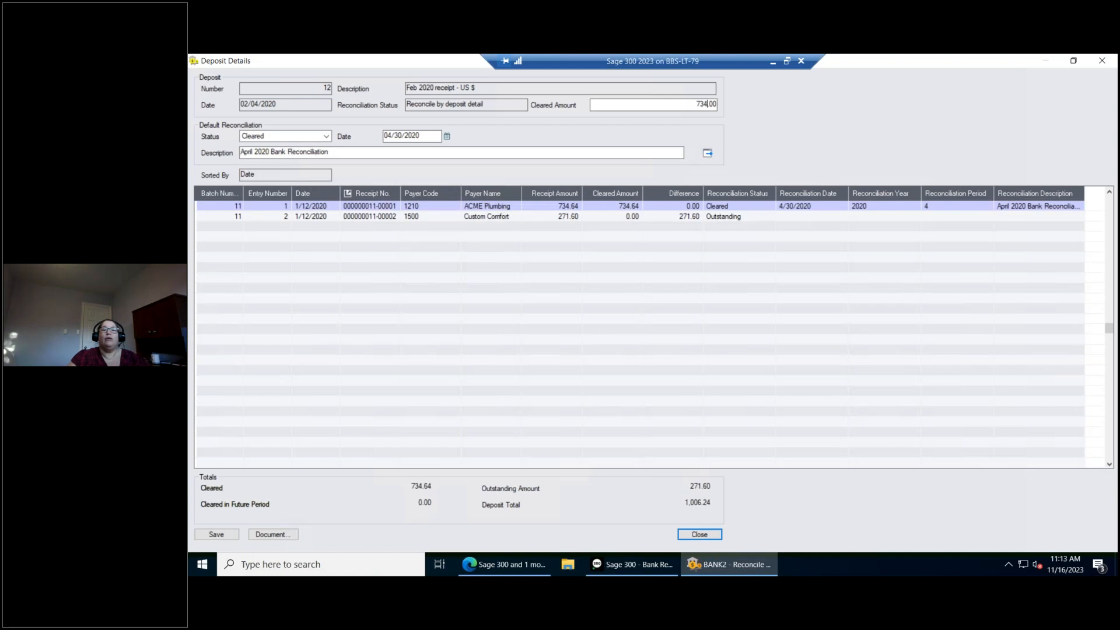
pyautogui.write('.64')
pyautogui.click(656, 320)
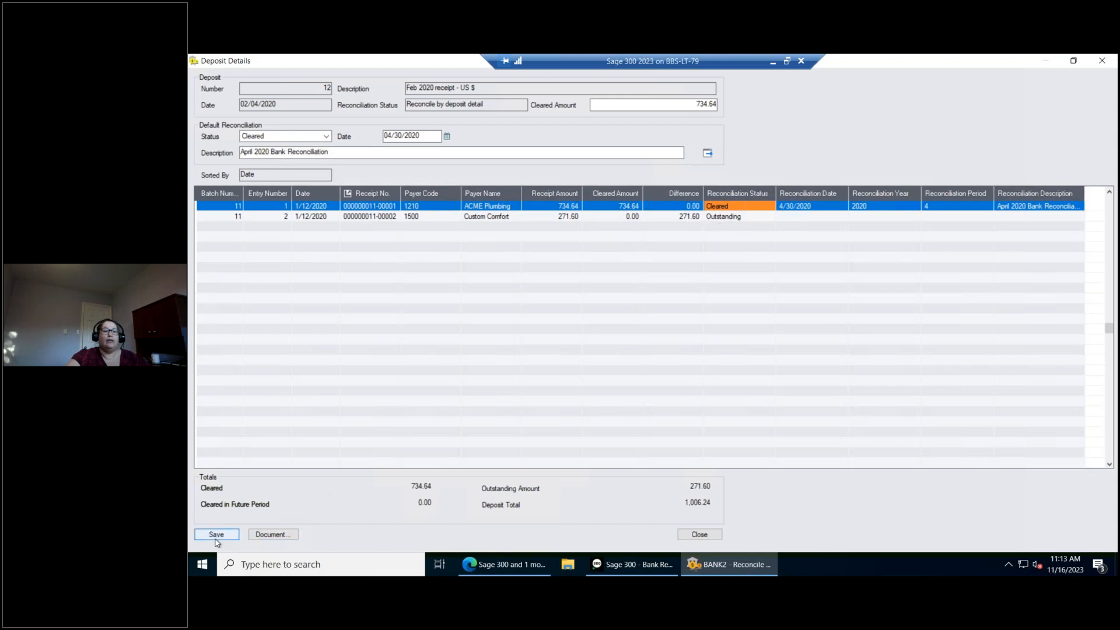
pyautogui.click(215, 535)
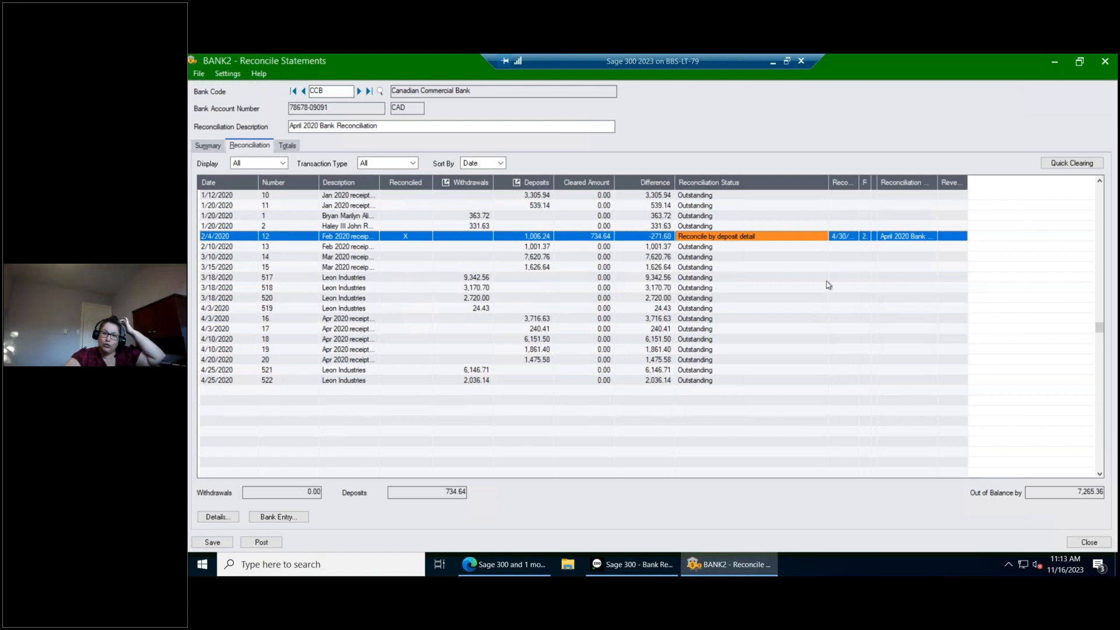
# Step: Return the reconciliation status of deposit number 12 to Outstanding
pyautogui.click(797, 240)
pyautogui.click(803, 238)
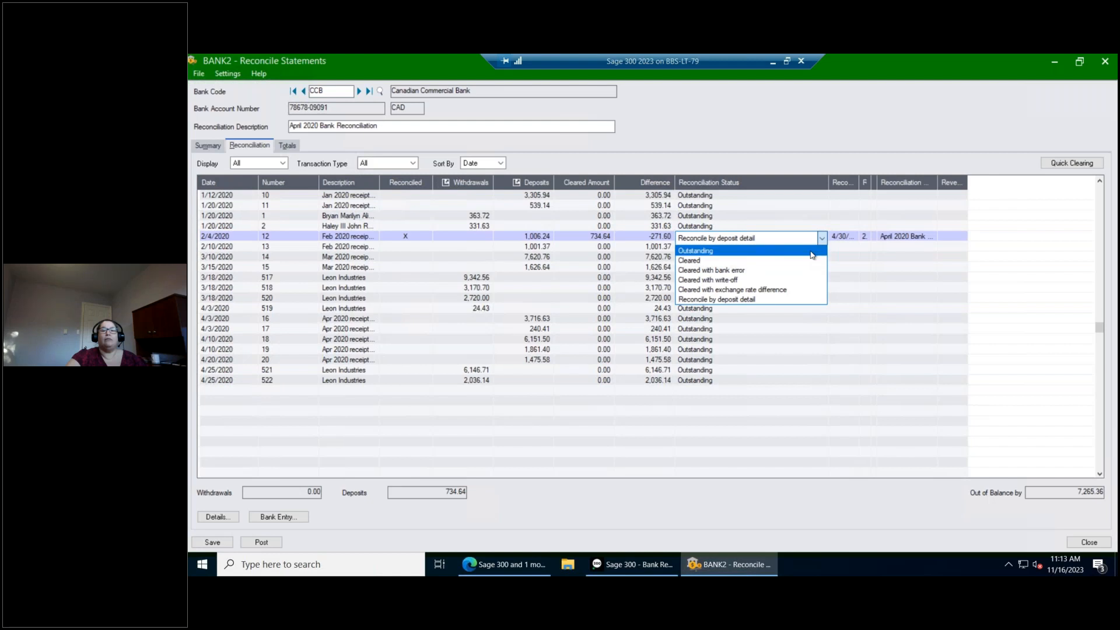
pyautogui.click(812, 251)
pyautogui.click(829, 332)
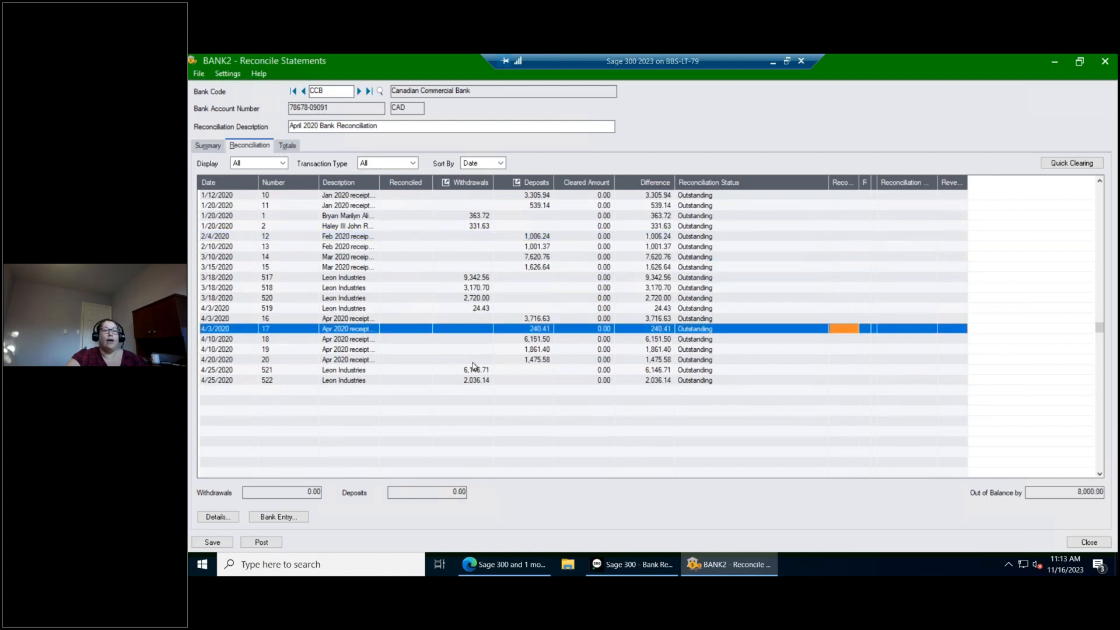
# Step: Mark the January 2020 transactions as reconciled: deposits 10 and 11 and withdrawals 1 and 2
pyautogui.click(386, 257)
pyautogui.click(403, 197)
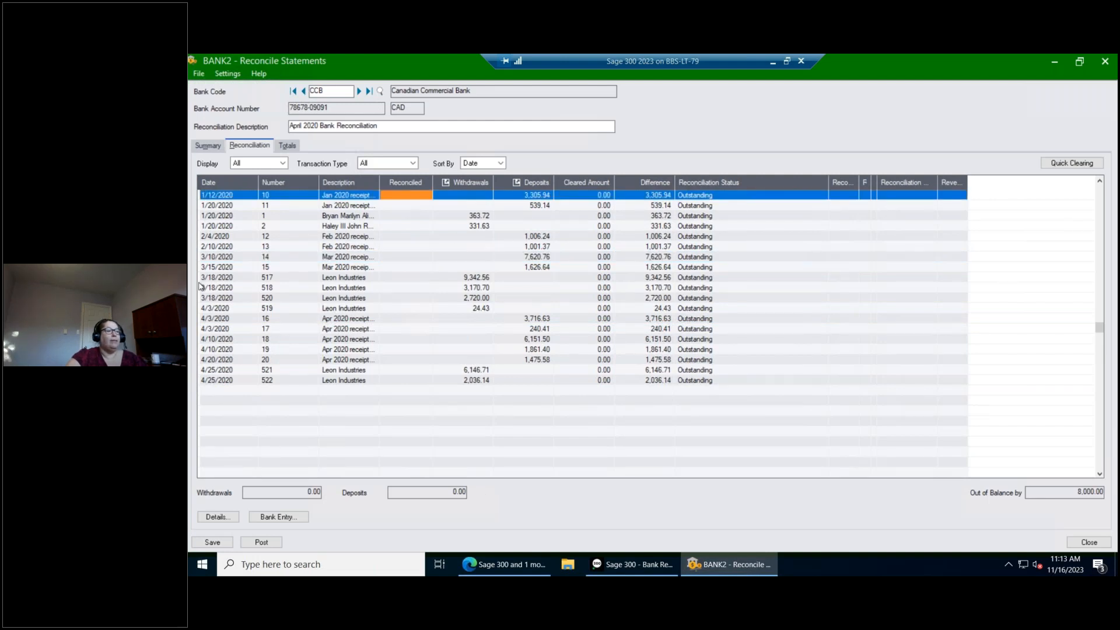
pyautogui.click(424, 329)
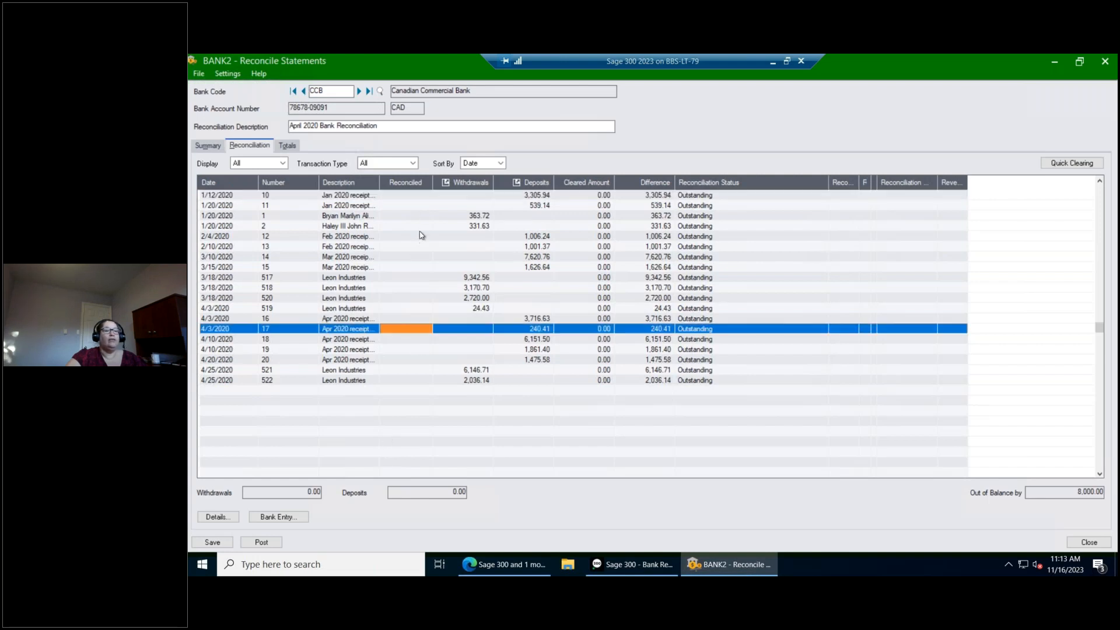
pyautogui.doubleClick(419, 198)
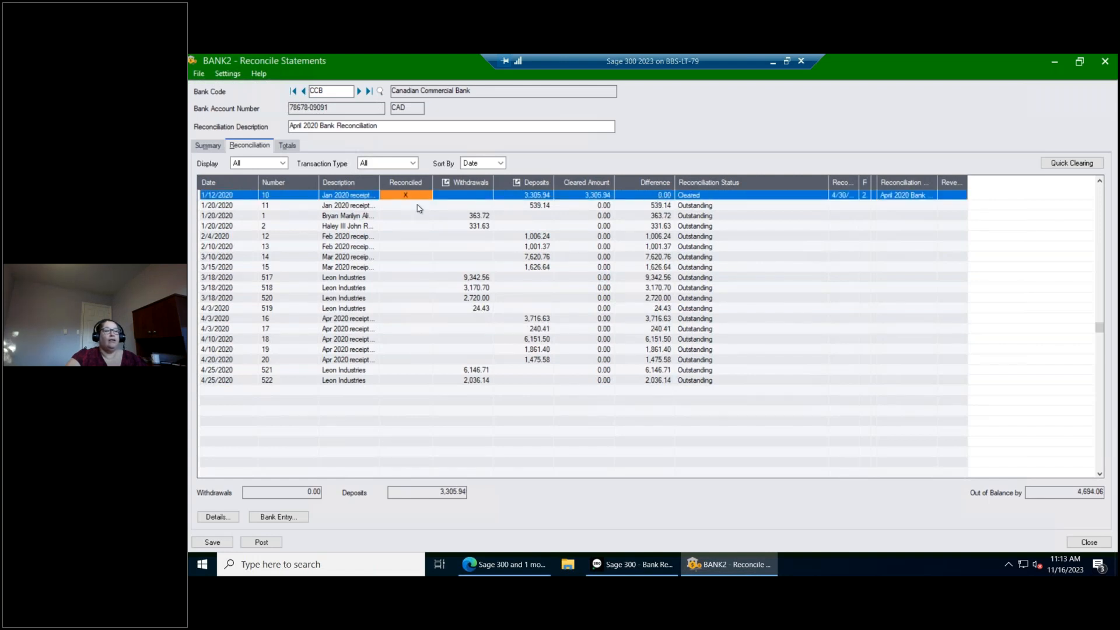
pyautogui.doubleClick(418, 206)
pyautogui.doubleClick(416, 215)
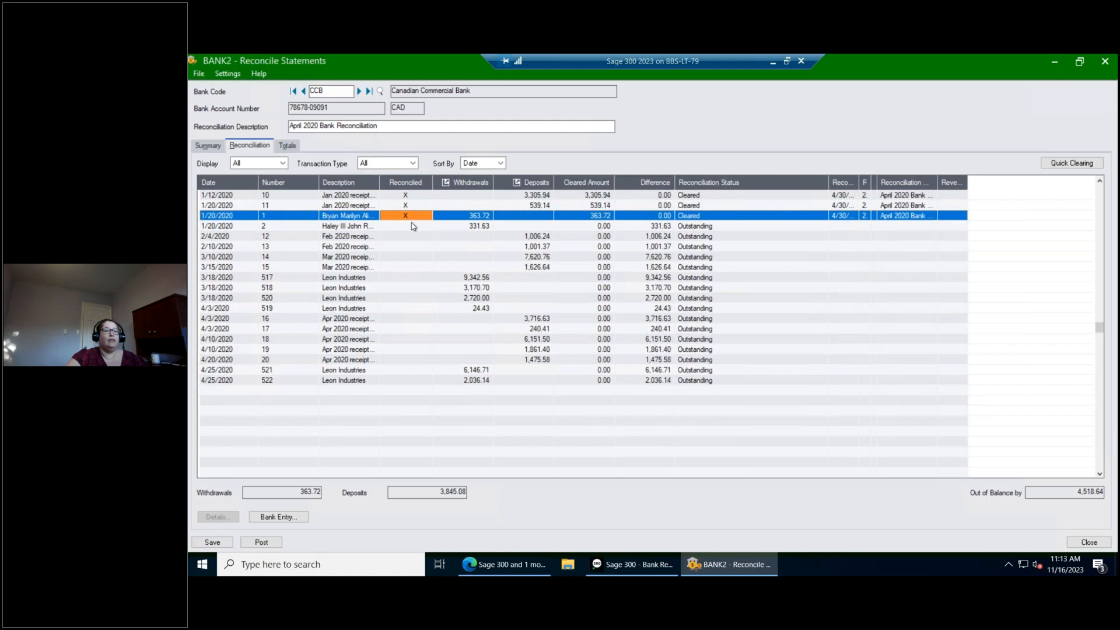
pyautogui.doubleClick(414, 225)
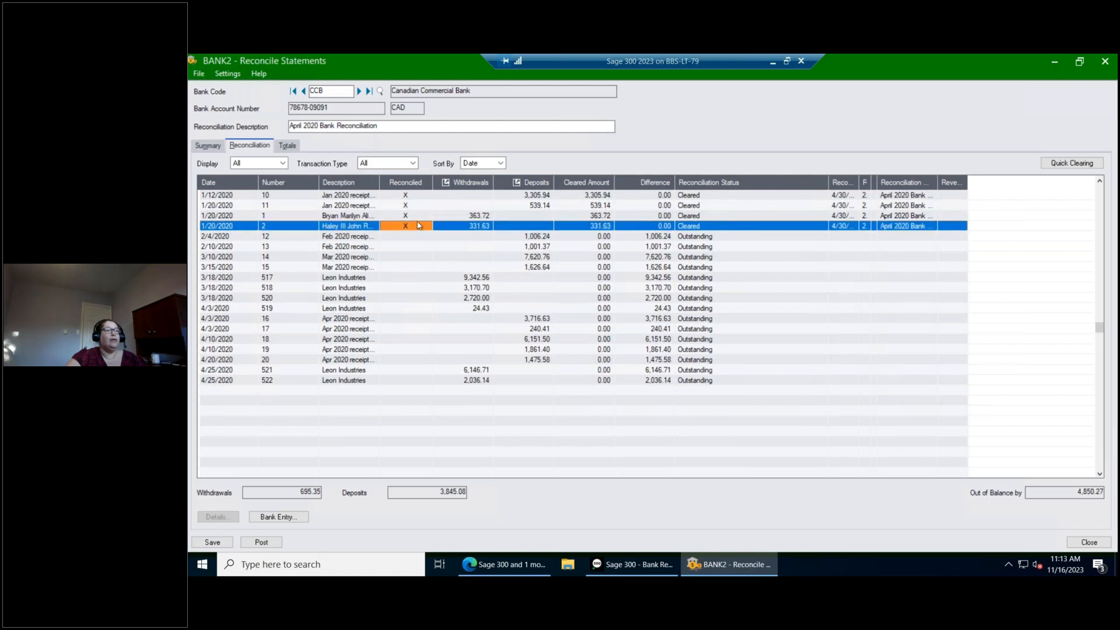
# Step: Mark deposits 13, 14 and 15 and the Leon Industries withdrawal 517 as reconciled
pyautogui.doubleClick(418, 246)
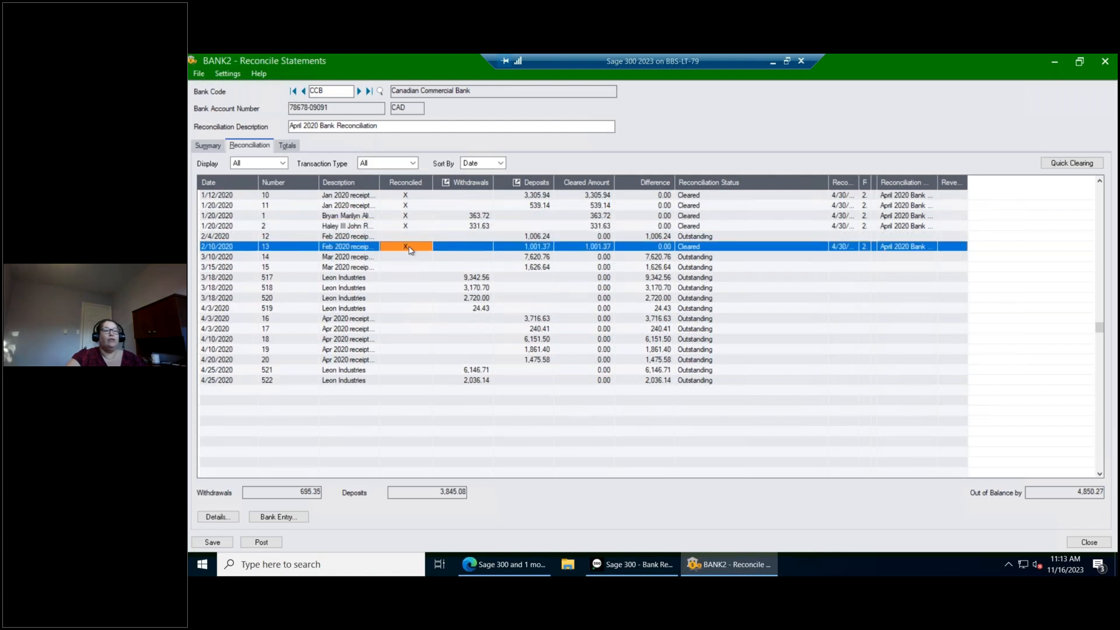
pyautogui.click(412, 255)
pyautogui.doubleClick(412, 255)
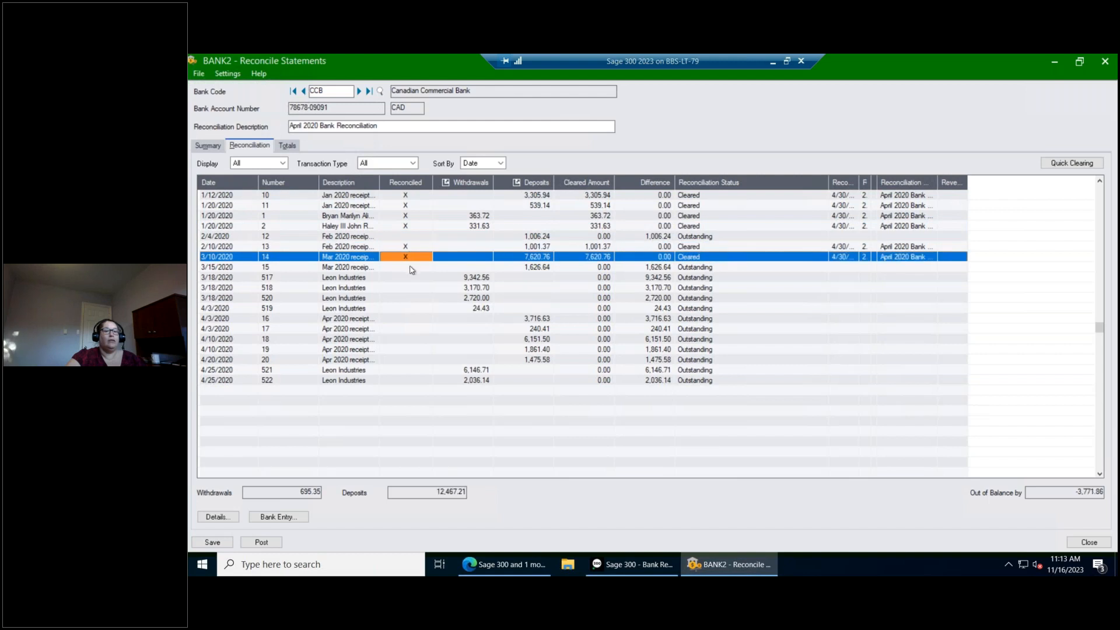
pyautogui.doubleClick(411, 268)
pyautogui.doubleClick(412, 278)
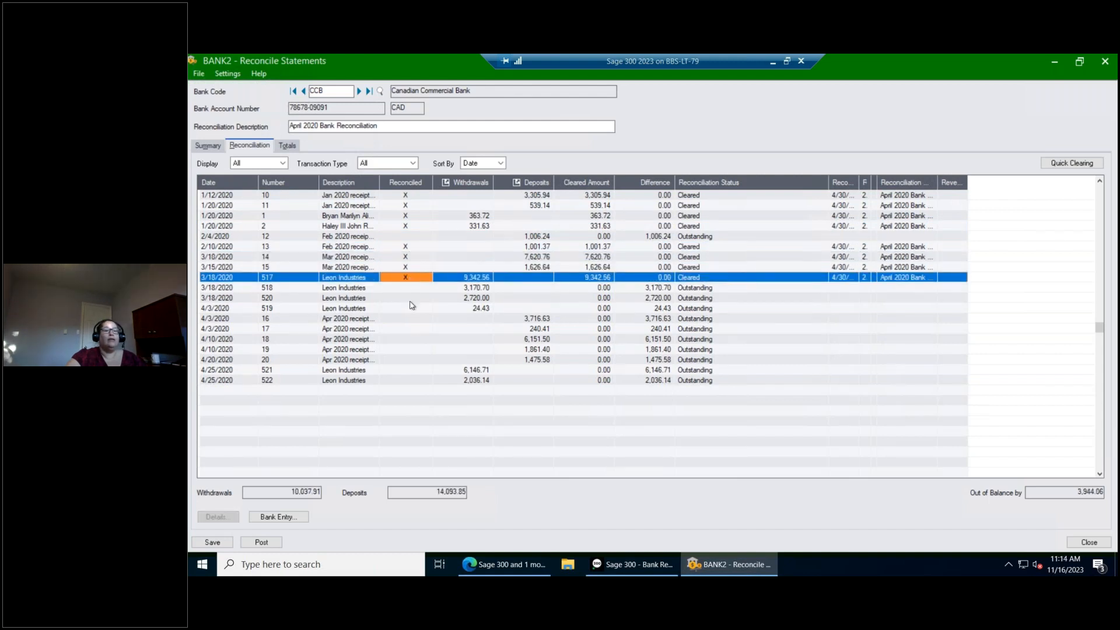
# Step: Mark the two 4/3/2020 deposits, numbers 16 and 17, as reconciled
pyautogui.click(413, 319)
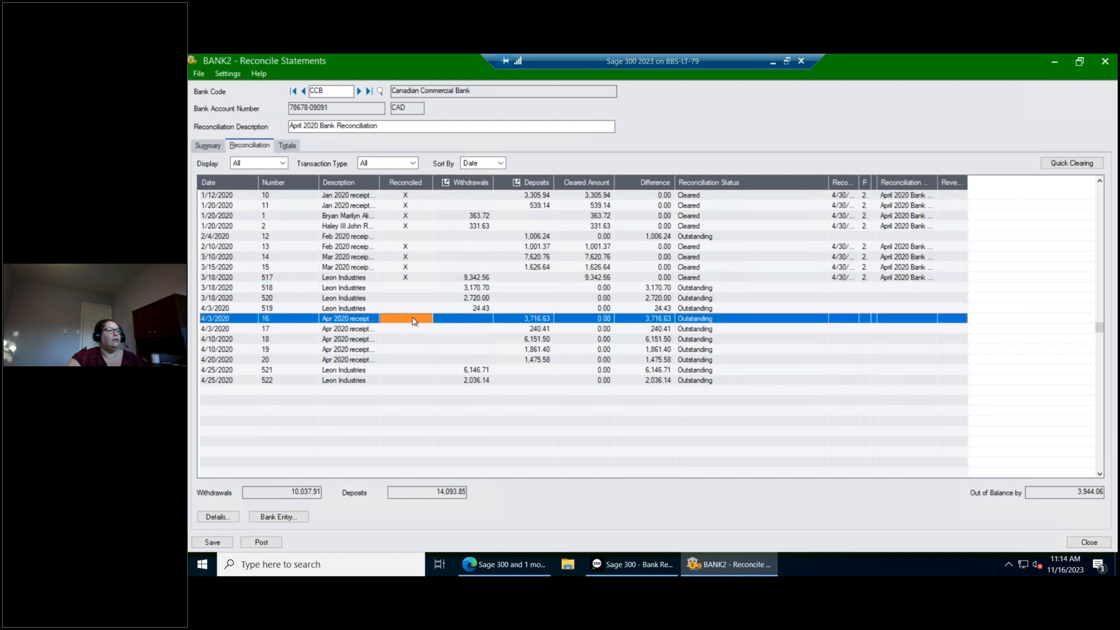
pyautogui.doubleClick(413, 319)
pyautogui.doubleClick(413, 329)
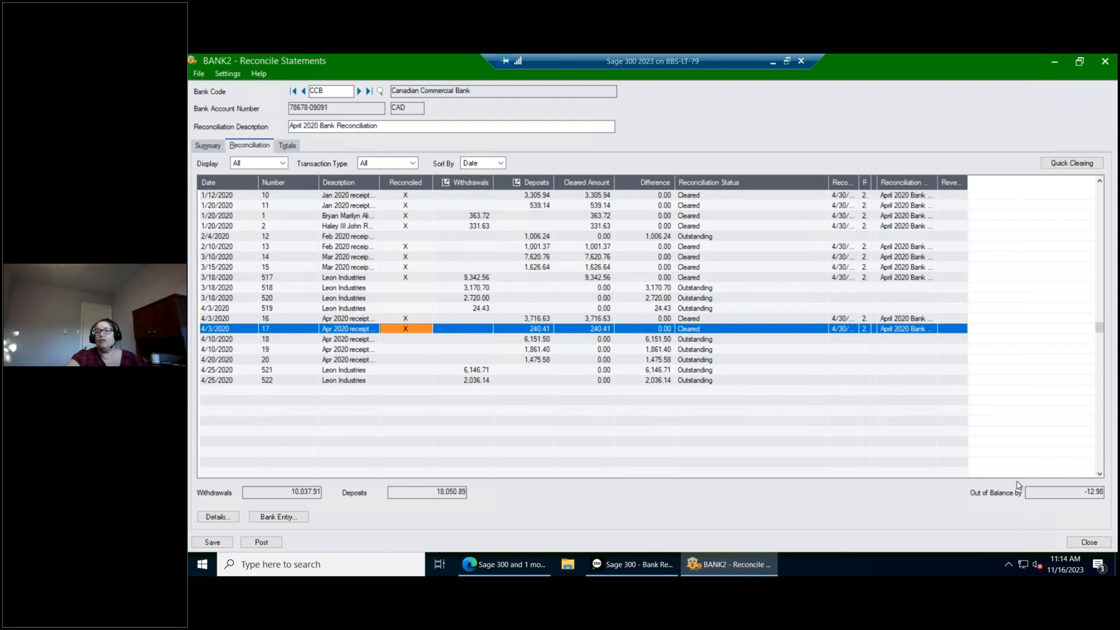
# Step: Check the reconciliation summary and open its printable status report, saving the unsaved reconciliation information for CCB
pyautogui.click(211, 146)
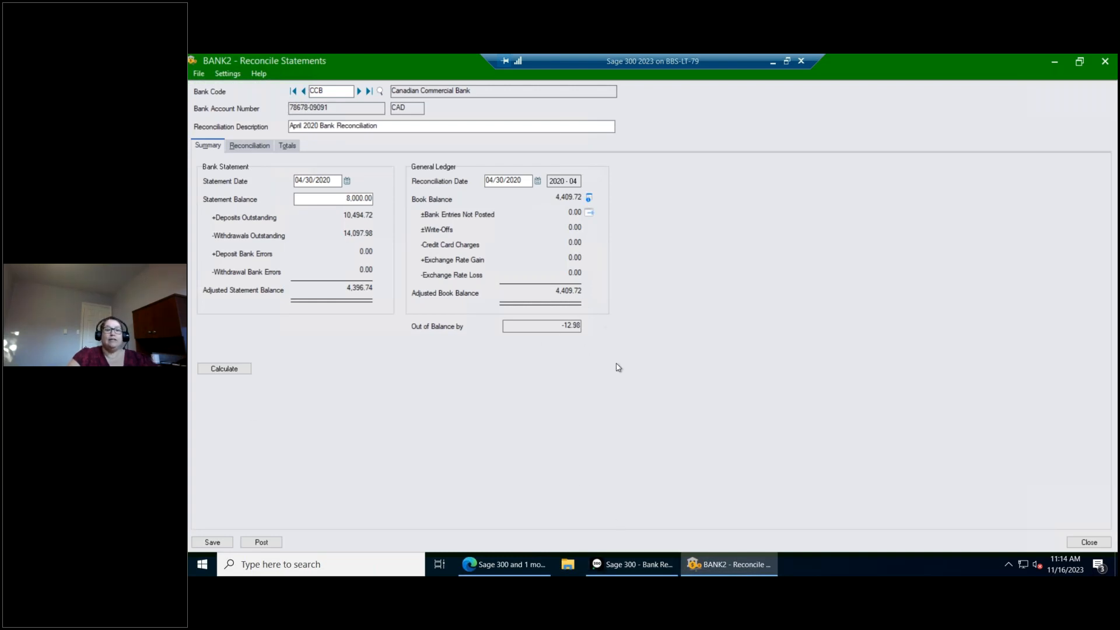
pyautogui.click(198, 74)
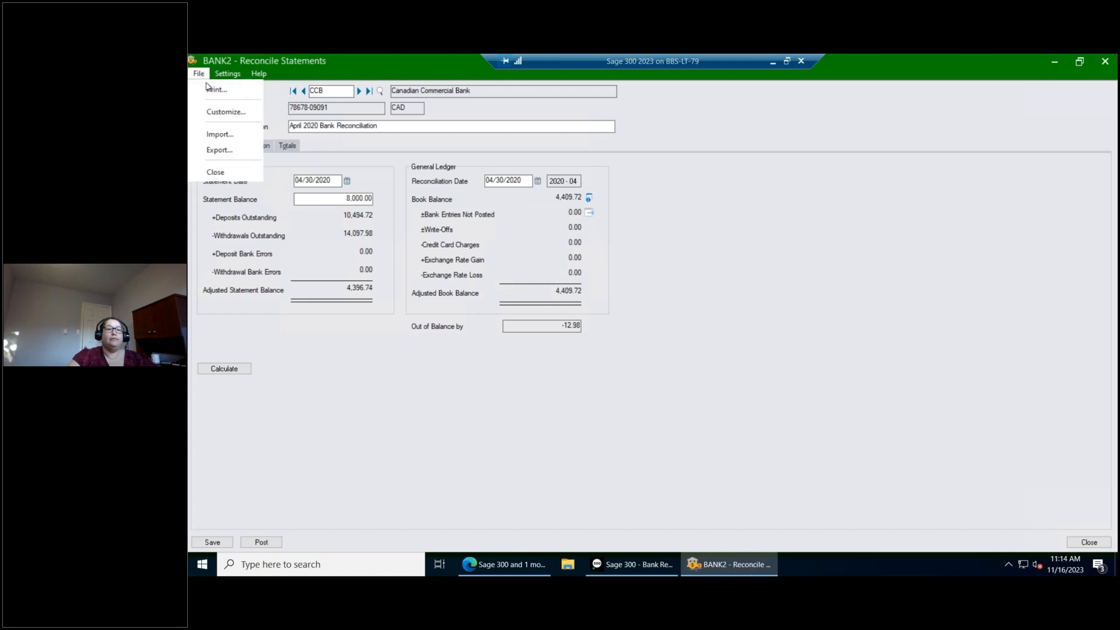
pyautogui.click(209, 90)
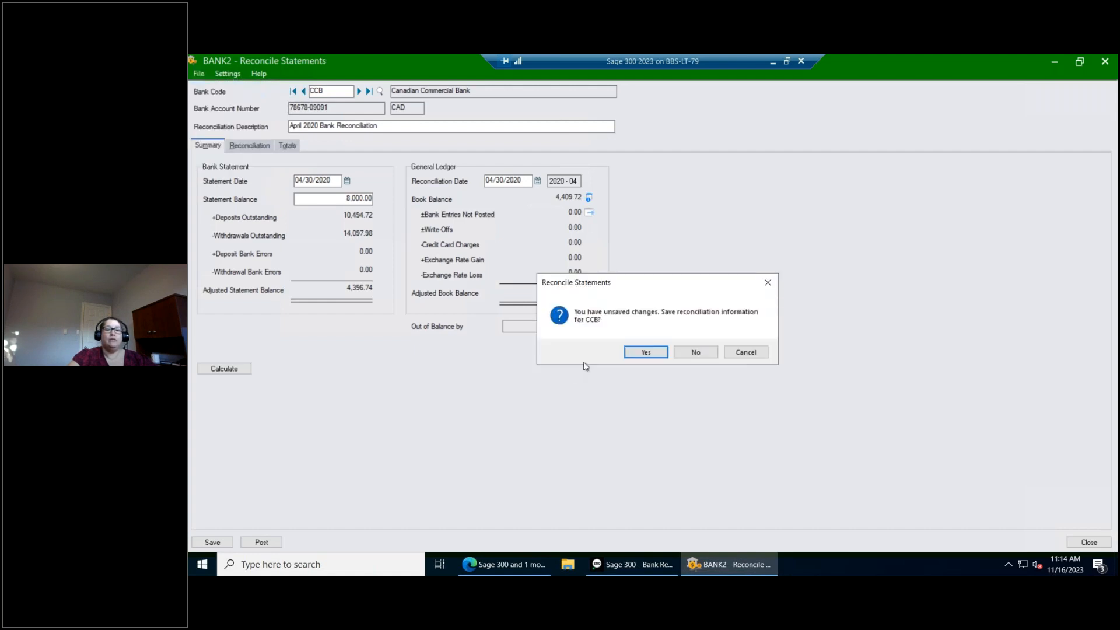
pyautogui.click(646, 353)
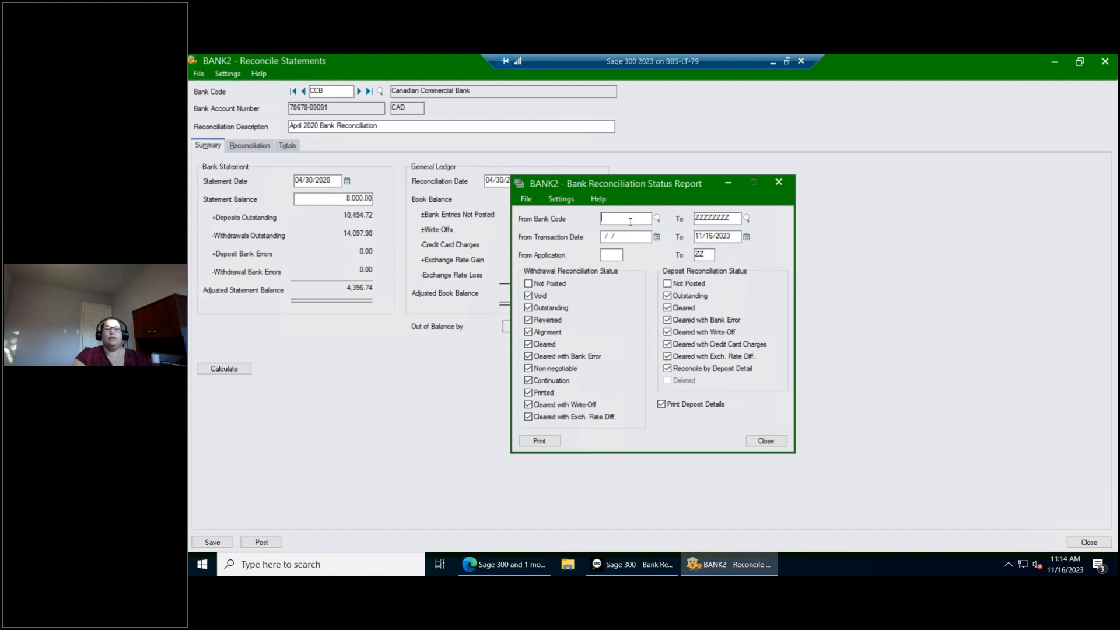
# Step: Limit the status report to bank code CCB and transaction dates up to 04/30/2020
pyautogui.press('Tab')
pyautogui.write('C')
pyautogui.press('Tab')
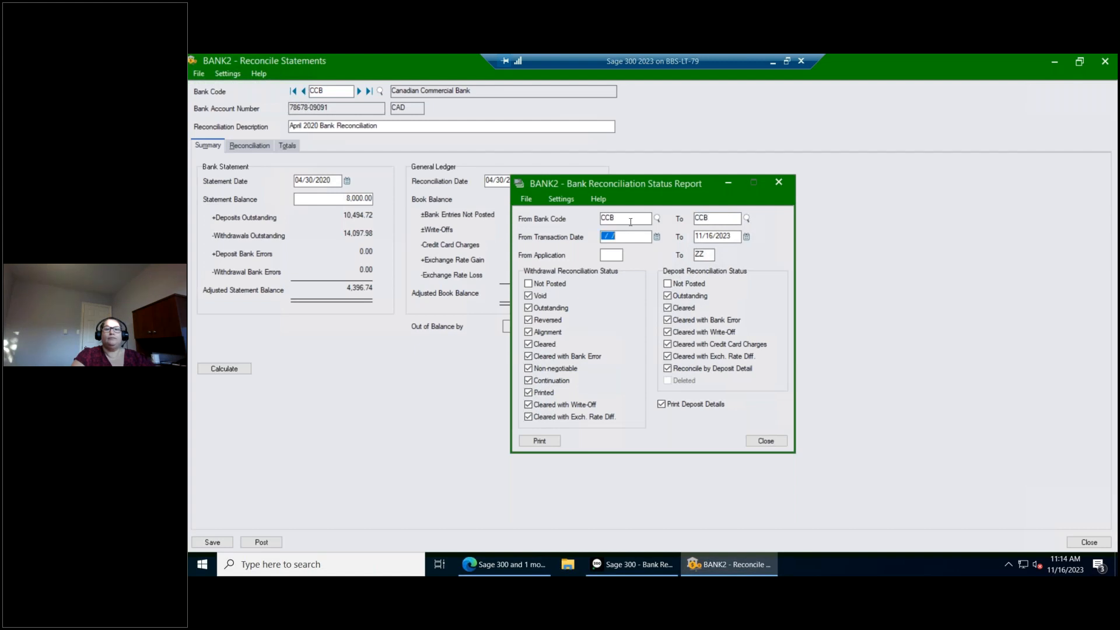
pyautogui.click(729, 236)
pyautogui.doubleClick(730, 236)
pyautogui.write('04')
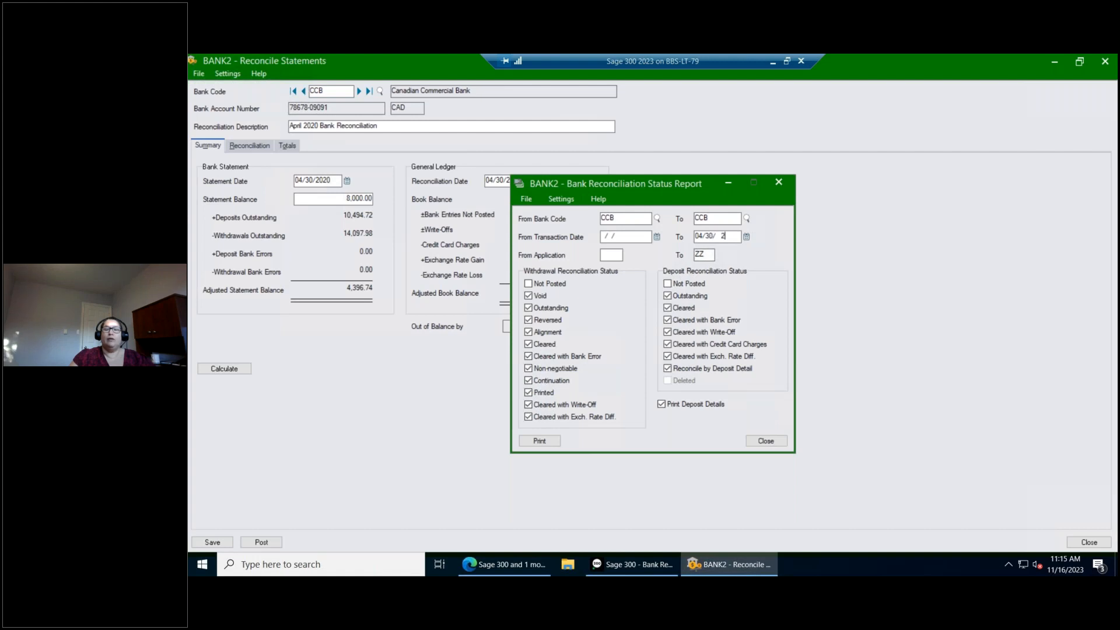
pyautogui.press('Tab')
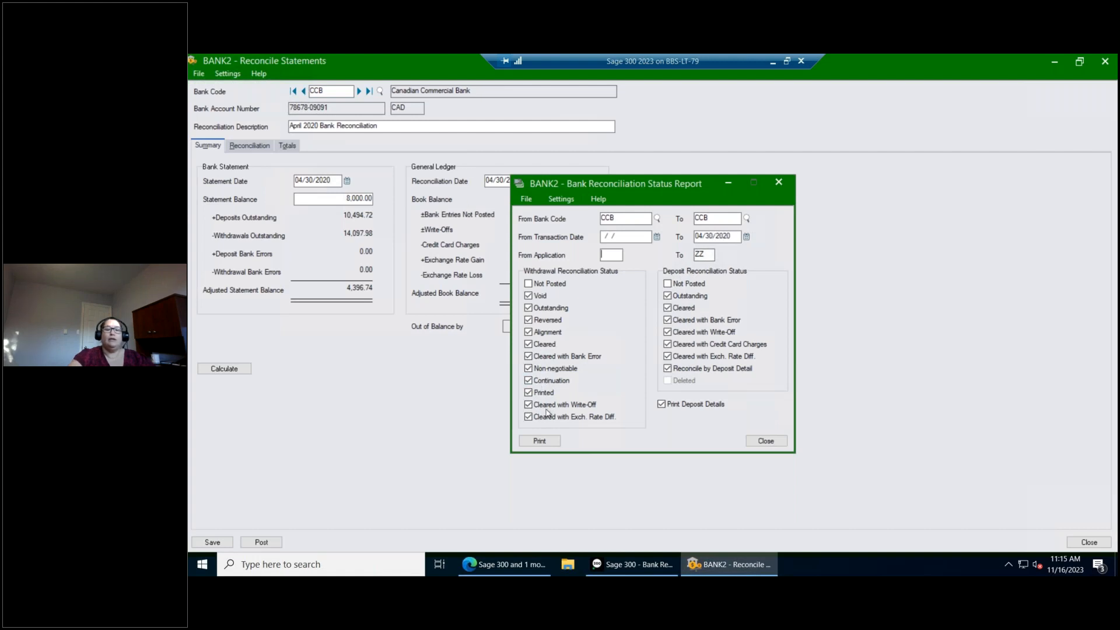
# Step: Generate the Bank Reconciliation Status report and look through its deposits section in the preview
pyautogui.click(540, 445)
pyautogui.click(540, 442)
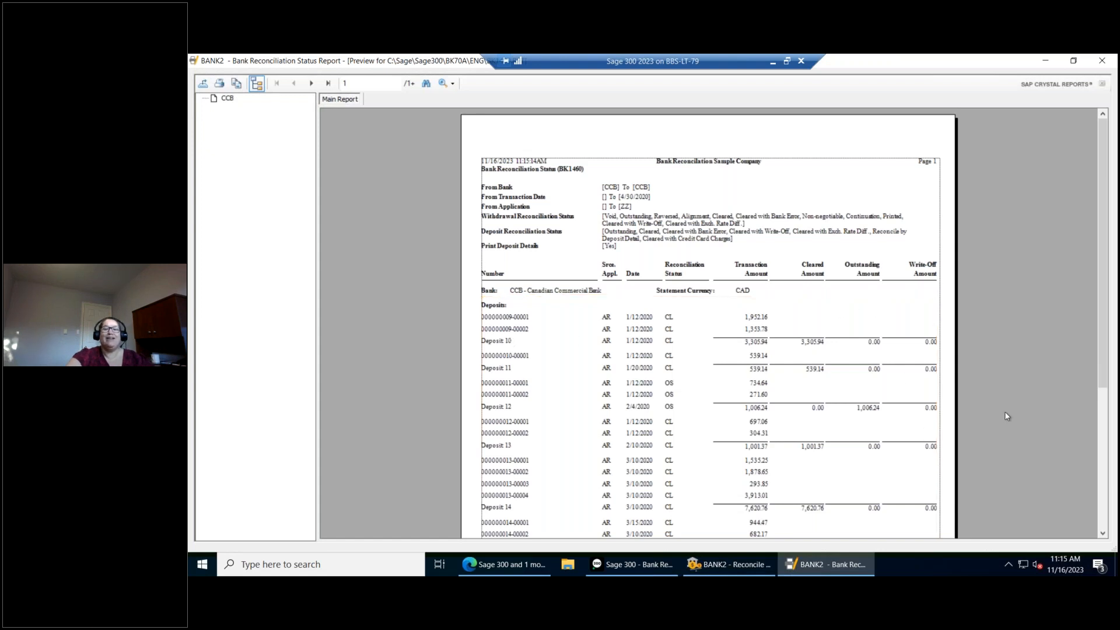
pyautogui.scroll(-1, 1004, 412)
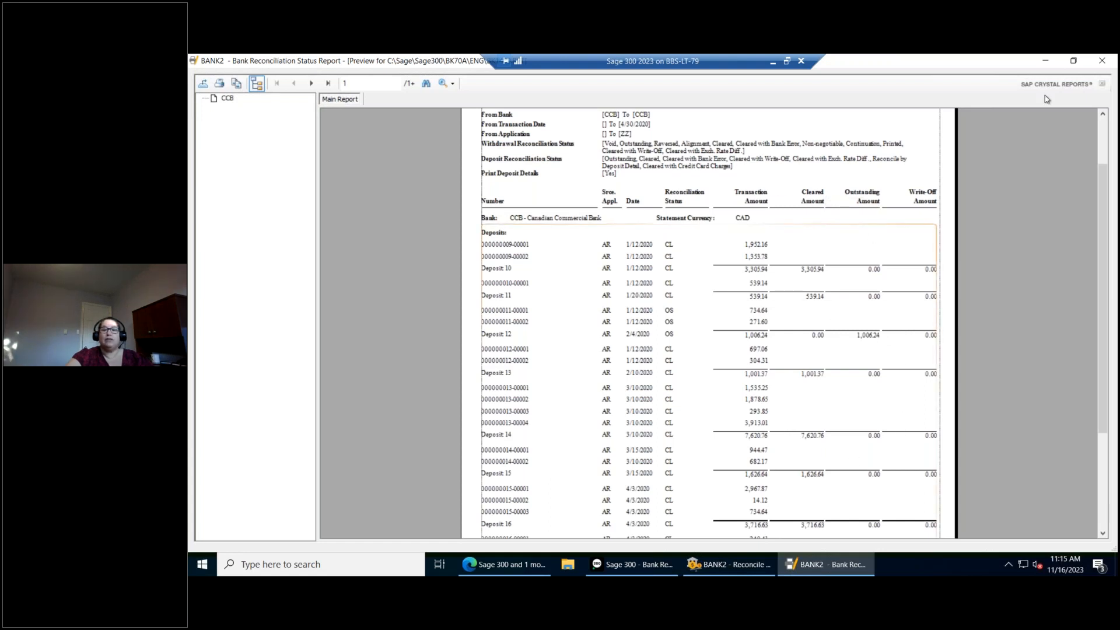
# Step: Close the status report preview and its options window, and return to the list of reconciliation transactions
pyautogui.click(1102, 60)
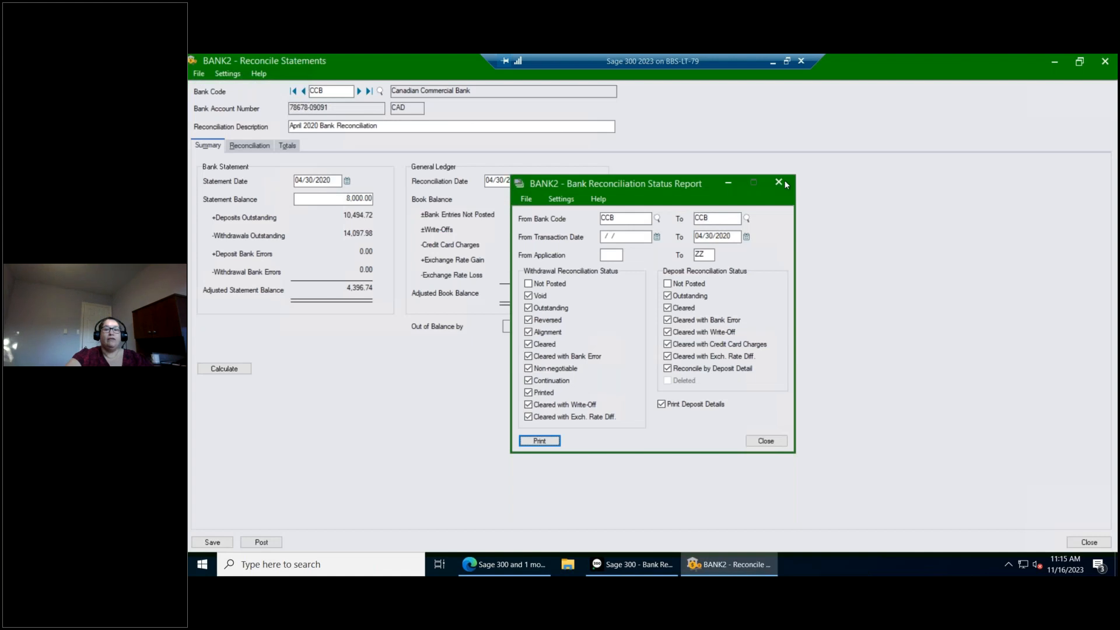
pyautogui.click(779, 182)
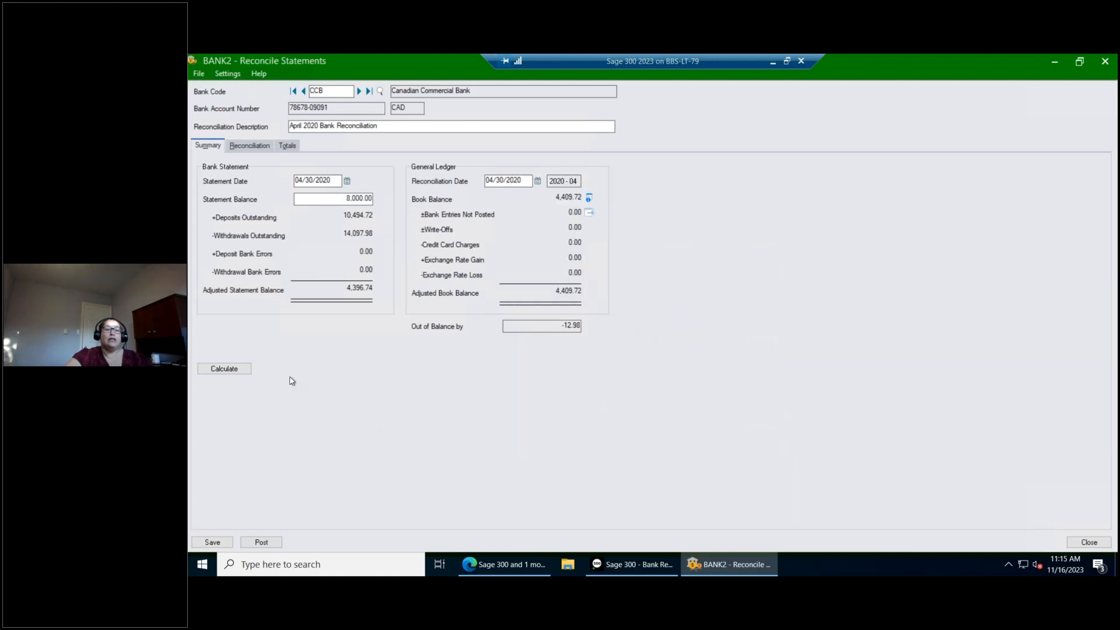
pyautogui.click(260, 147)
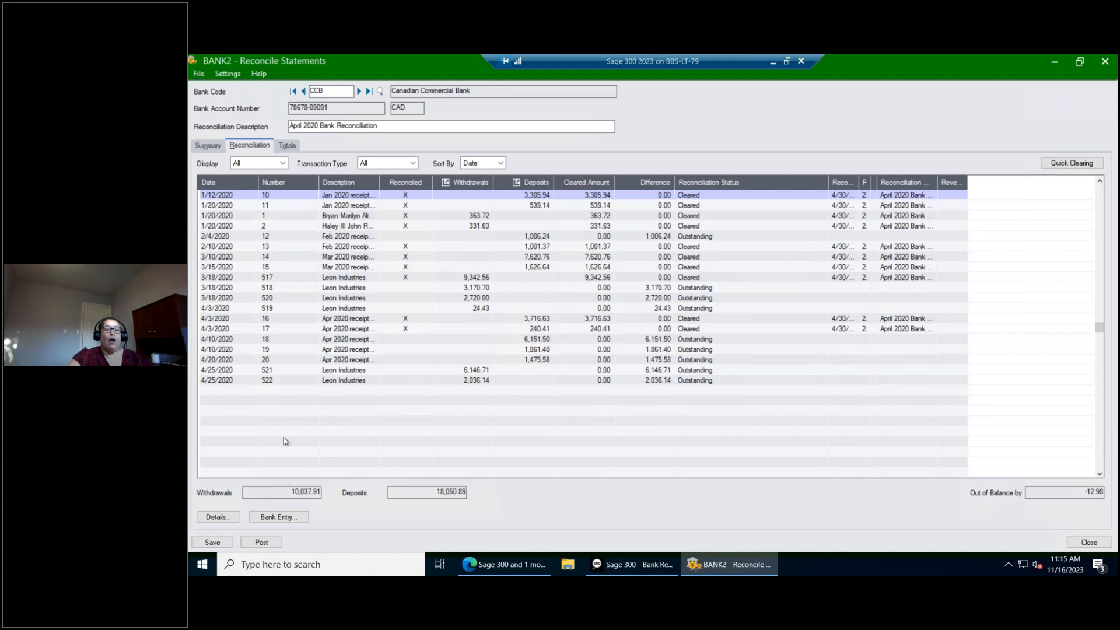
# Step: Start a new bank entry from the reconciliation and describe it as "Bank Charges for April 2020"
pyautogui.click(271, 517)
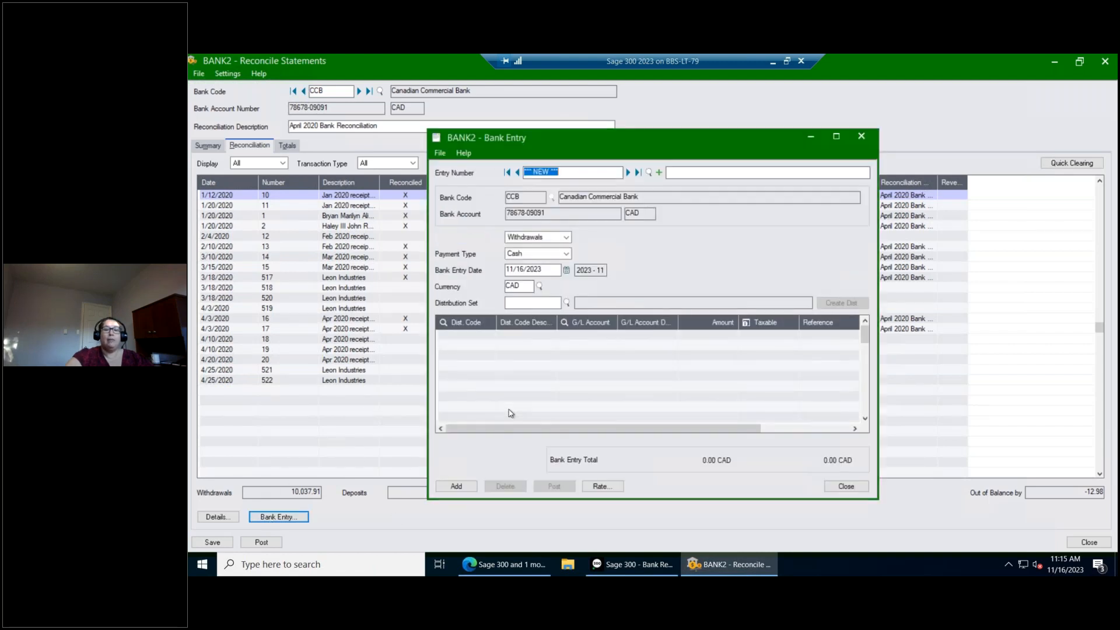
pyautogui.click(688, 173)
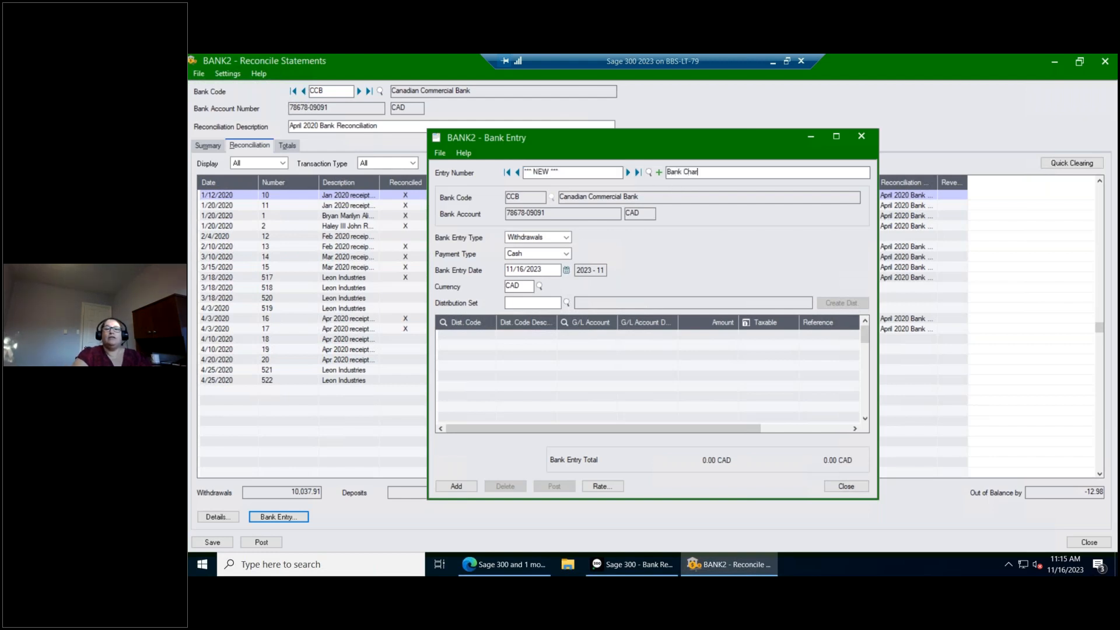
pyautogui.write('Bank Charges for April 2020')
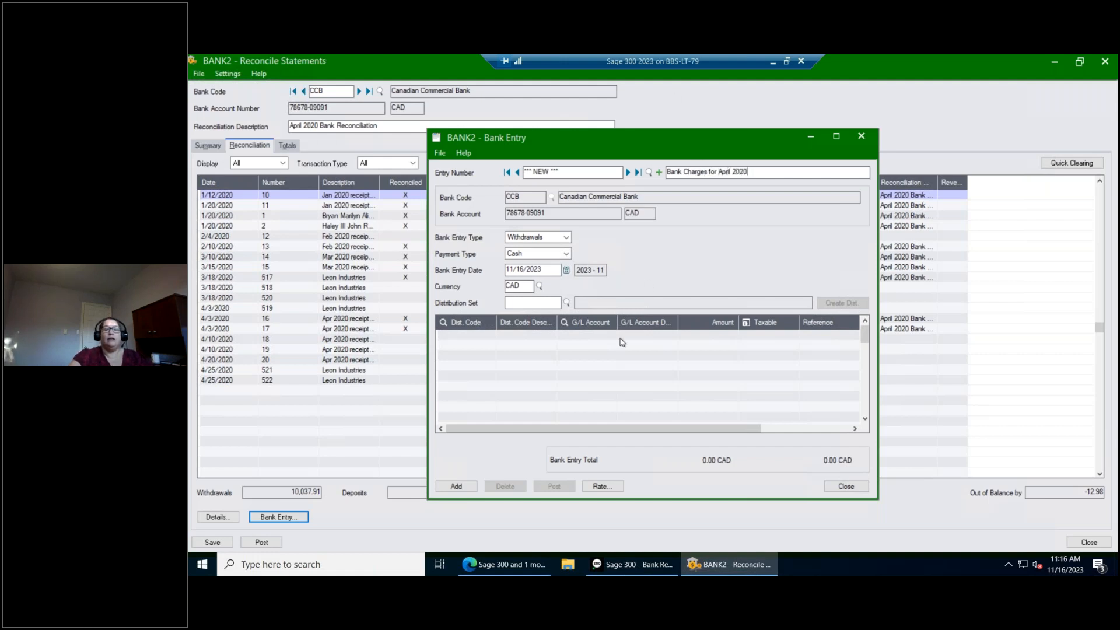
# Step: Add a detail line with G/L account 6110, found by searching for account descriptions containing "char"
pyautogui.click(619, 338)
pyautogui.click(610, 336)
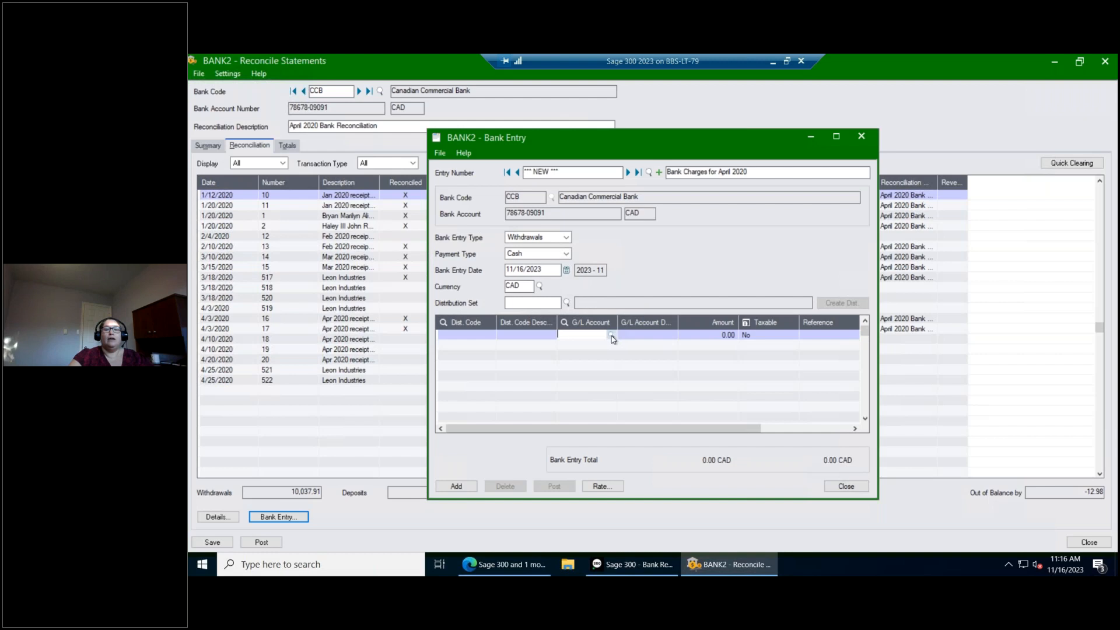
pyautogui.click(611, 336)
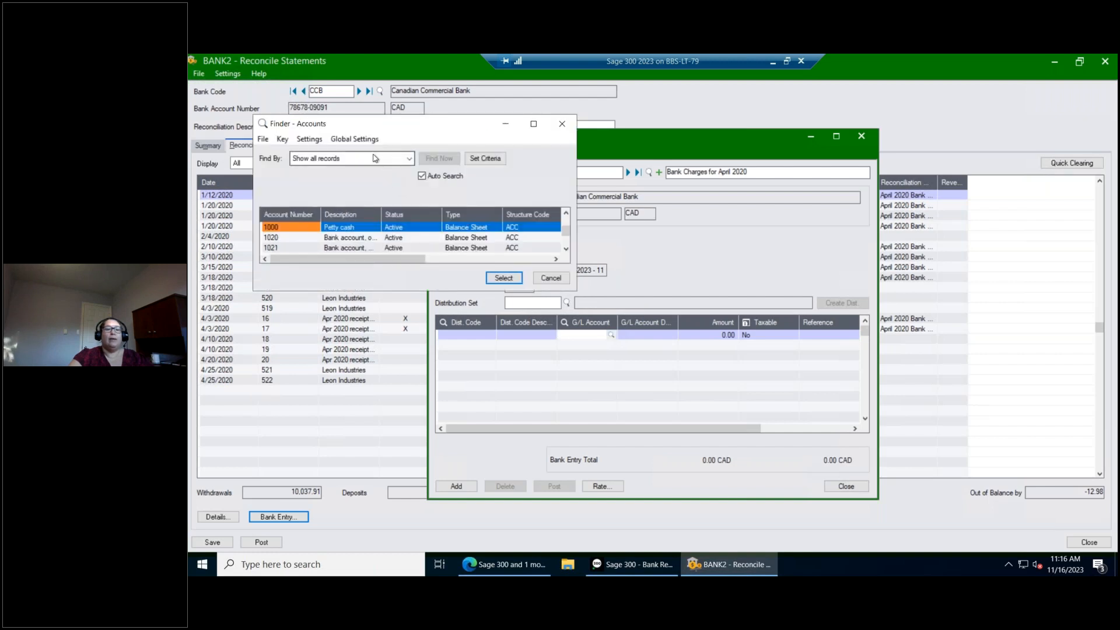
pyautogui.click(377, 158)
pyautogui.click(327, 190)
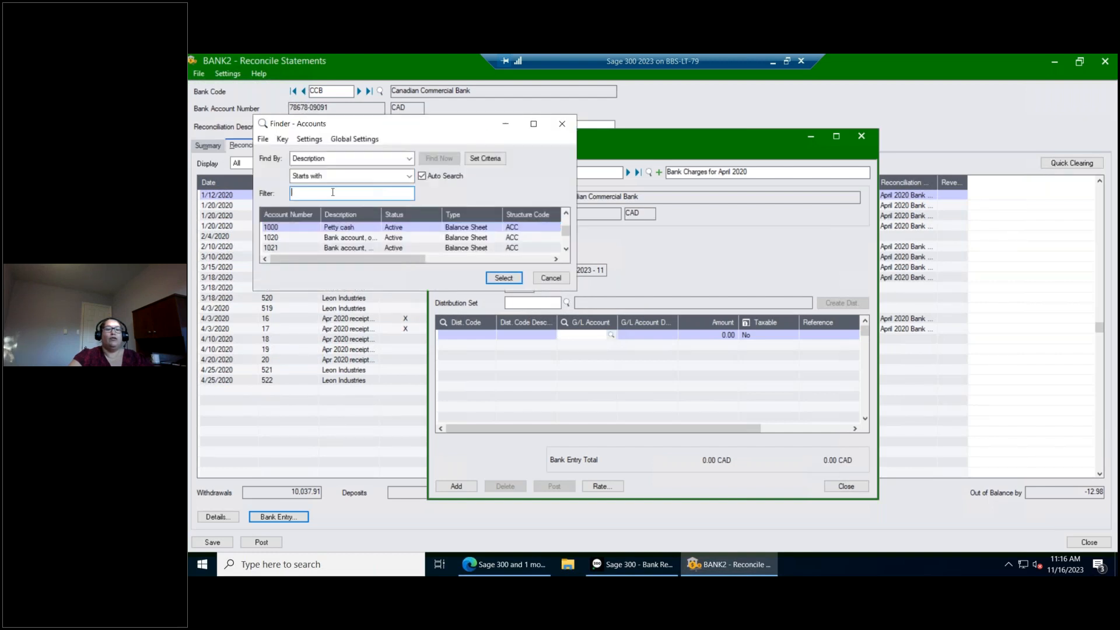
pyautogui.click(350, 176)
pyautogui.click(337, 201)
pyautogui.write('char')
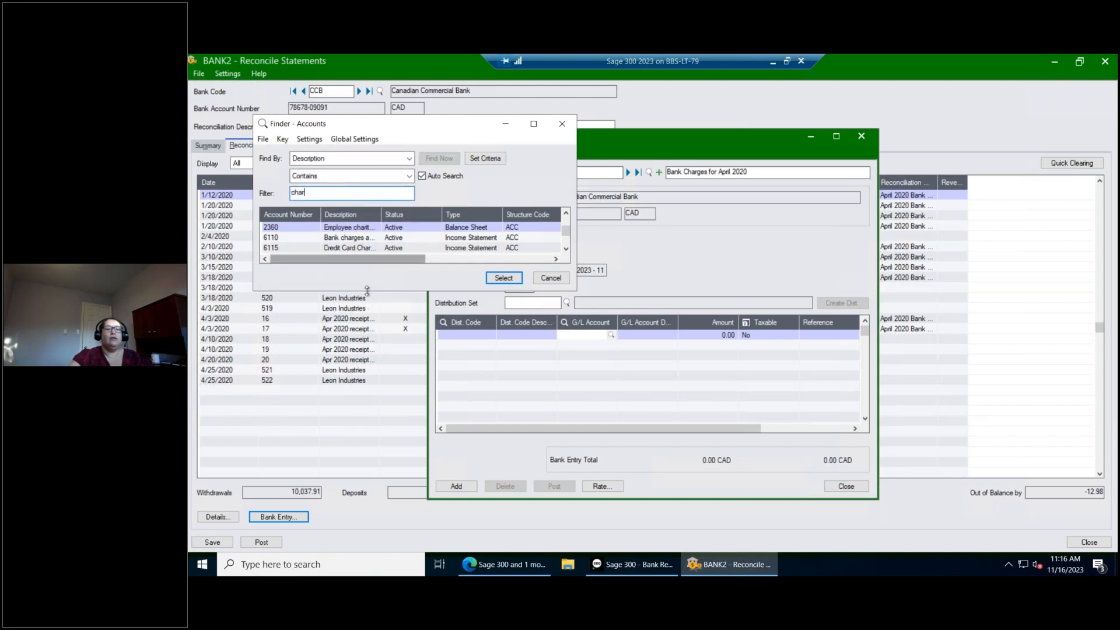
pyautogui.moveTo(367, 290); pyautogui.dragTo(367, 432)
pyautogui.click(340, 238)
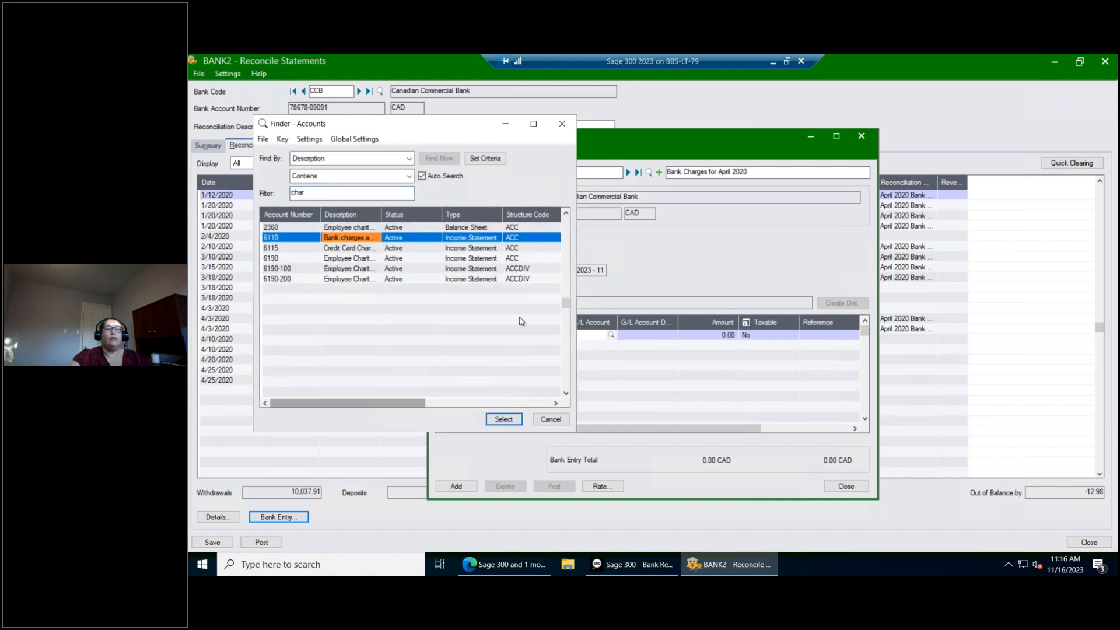
pyautogui.press('Return')
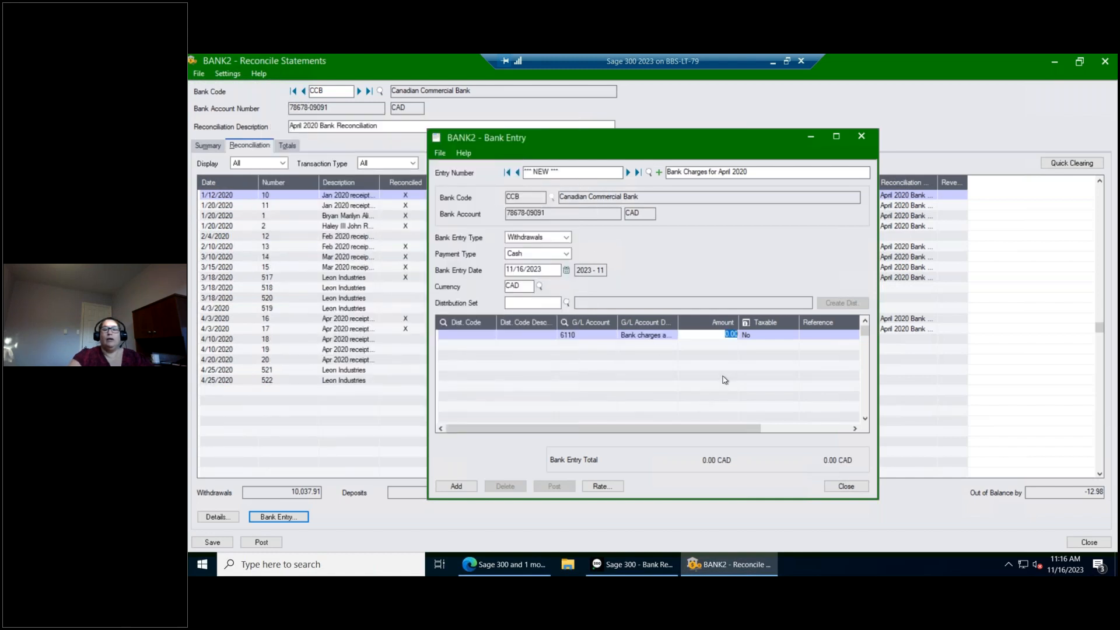
# Step: Set the bank charges line amount to 12.98 and the bank entry date to 04/30/2020
pyautogui.write('12.98')
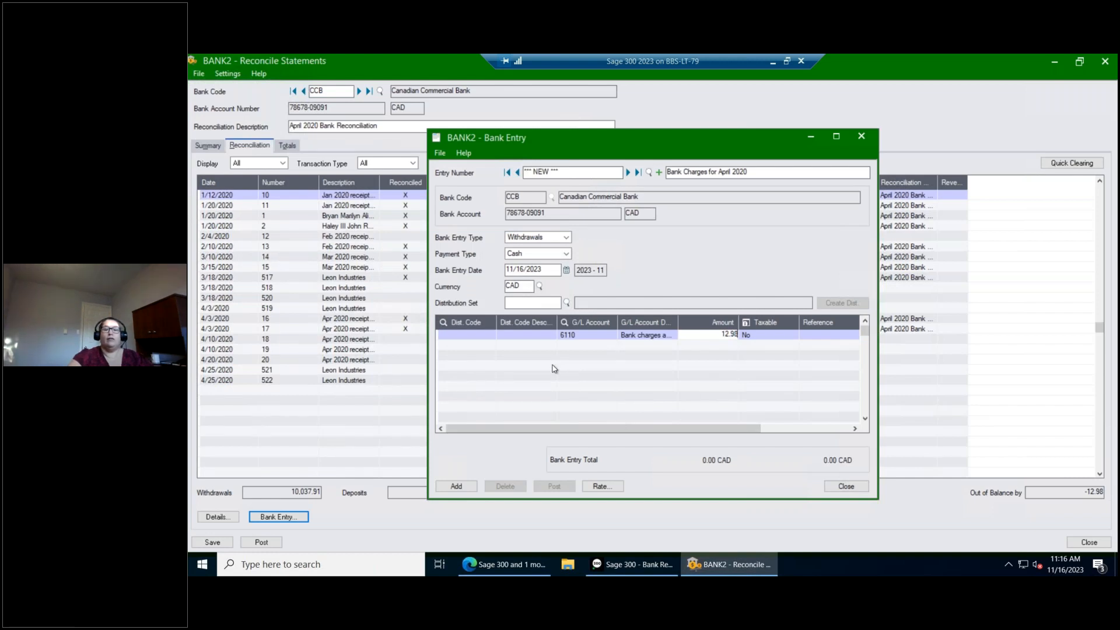
pyautogui.press('Return')
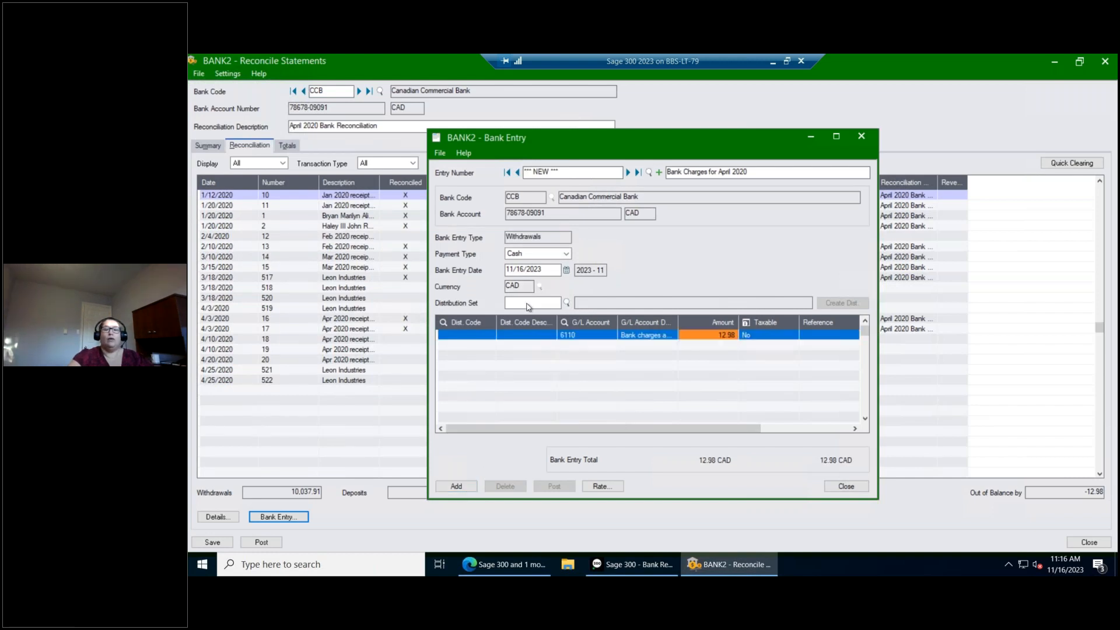
pyautogui.click(566, 269)
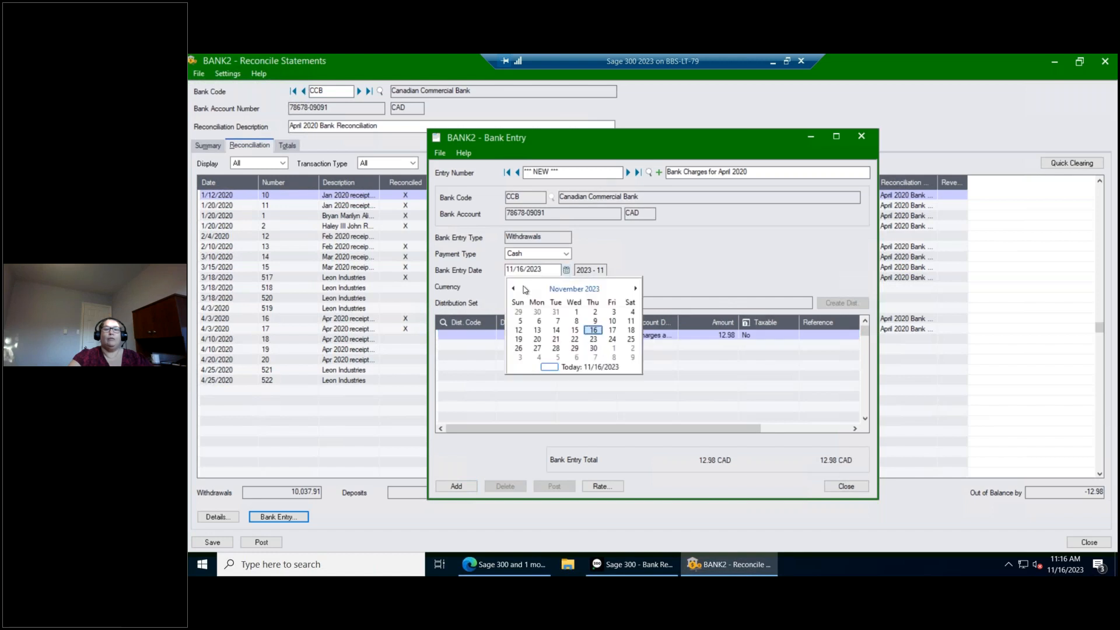
pyautogui.click(546, 270)
pyautogui.write('04/3/')
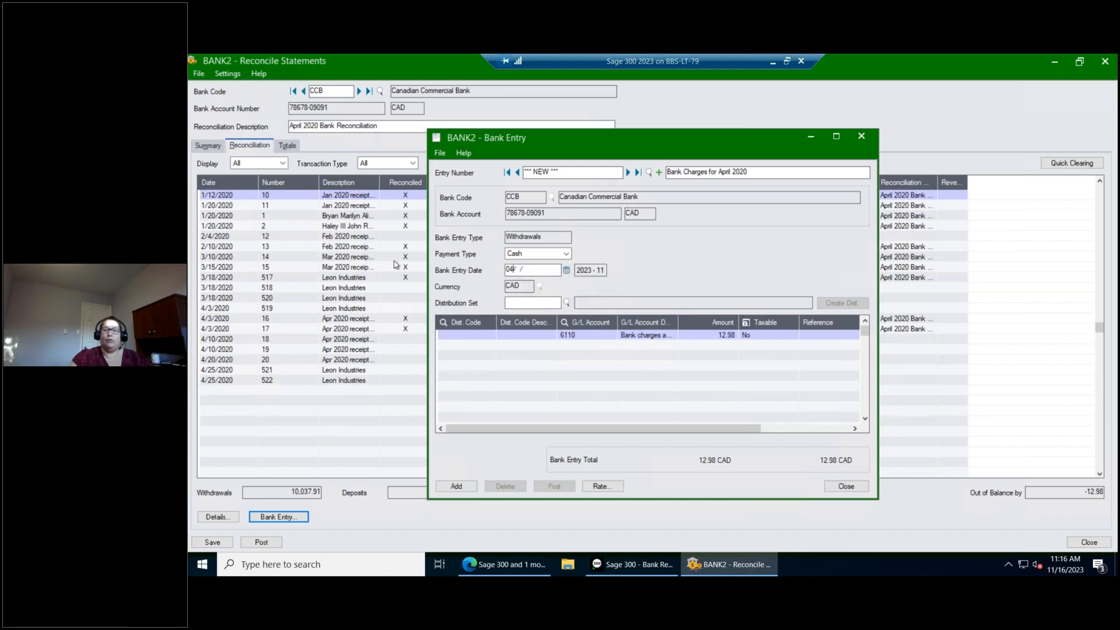
pyautogui.write('02020')
pyautogui.press('Tab')
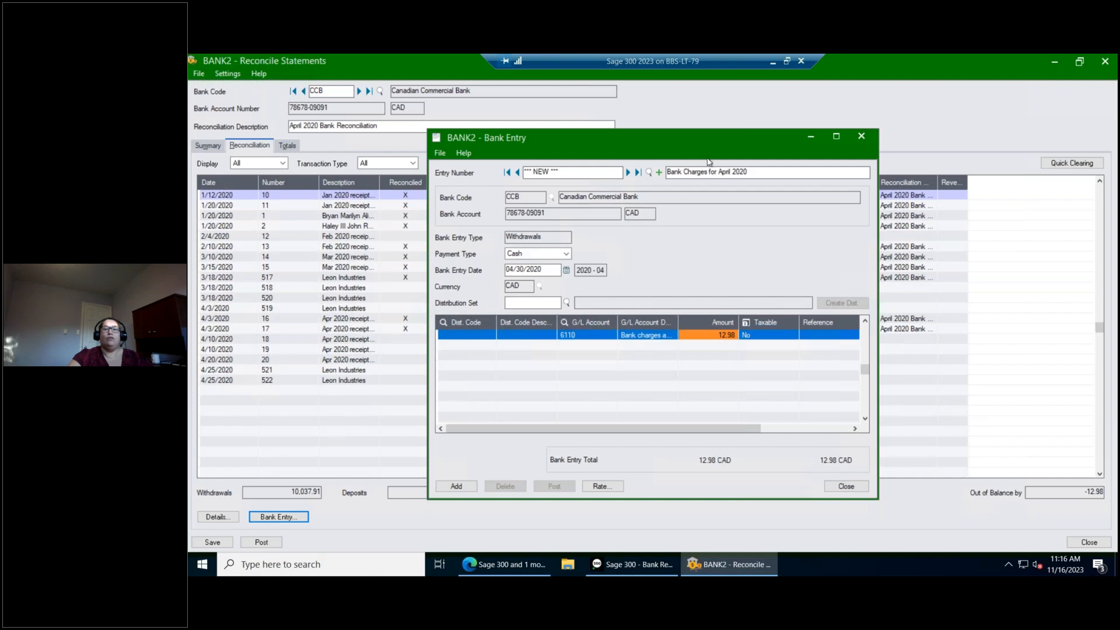
# Step: Add and post the April bank charges entry, dismiss the posting messages and close the entry window
pyautogui.click(457, 486)
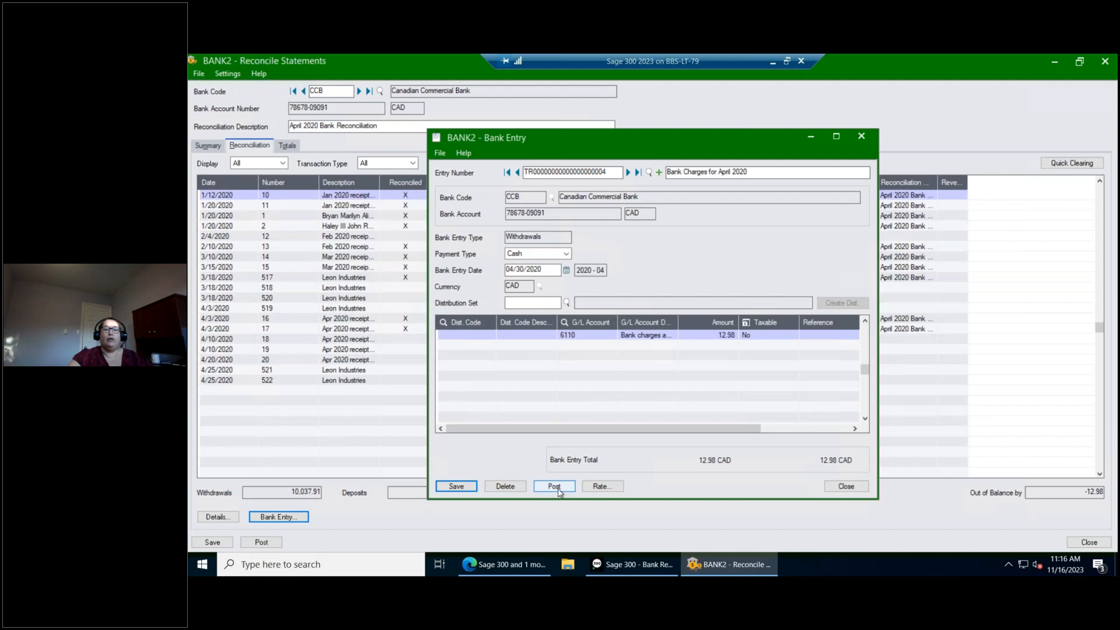
pyautogui.click(556, 488)
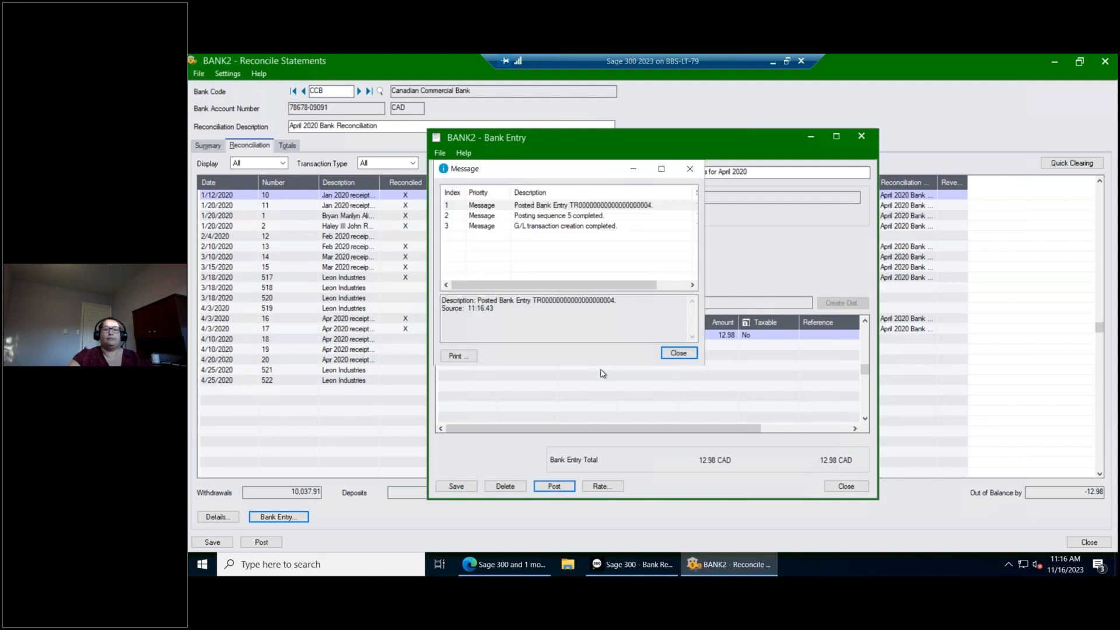
pyautogui.click(677, 353)
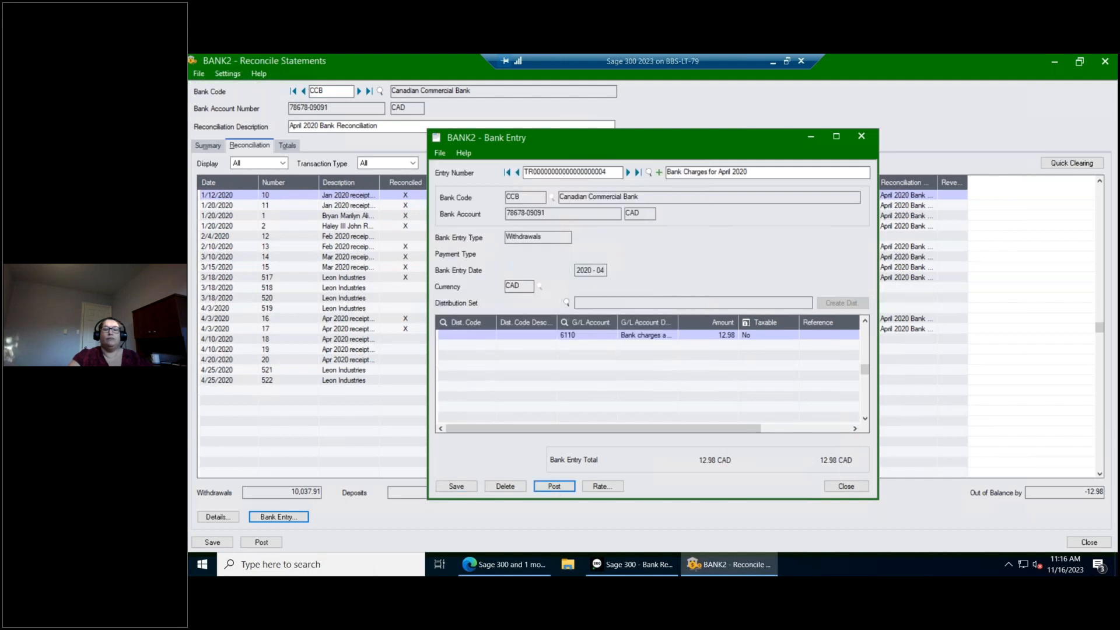
pyautogui.click(845, 487)
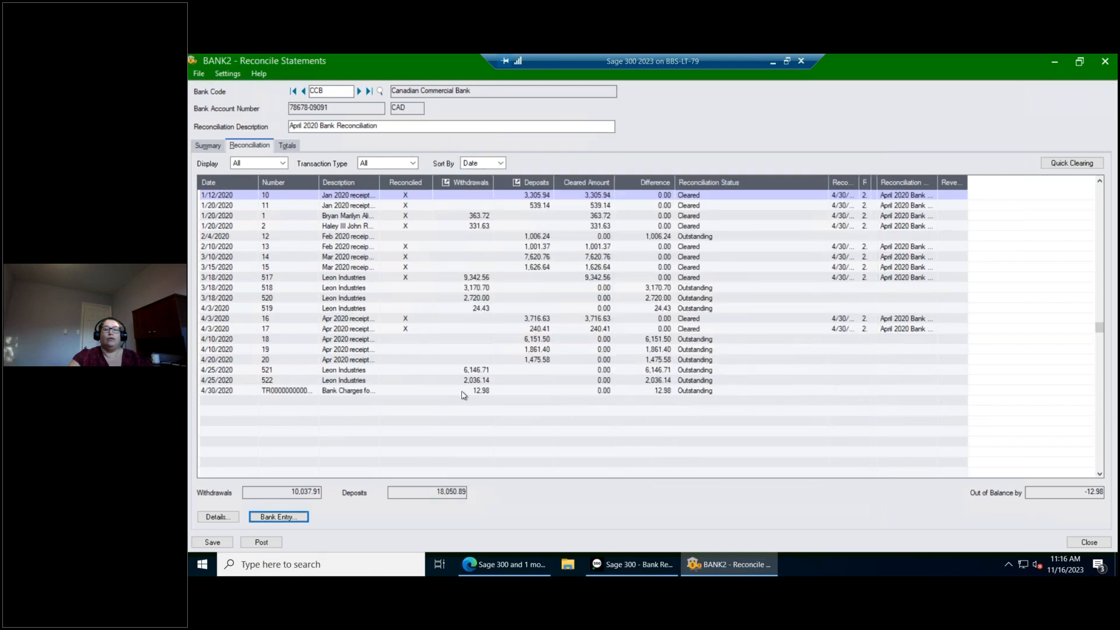
# Step: Mark the 4/30/2020 bank charges withdrawal as reconciled and check the reconciliation summary
pyautogui.click(429, 394)
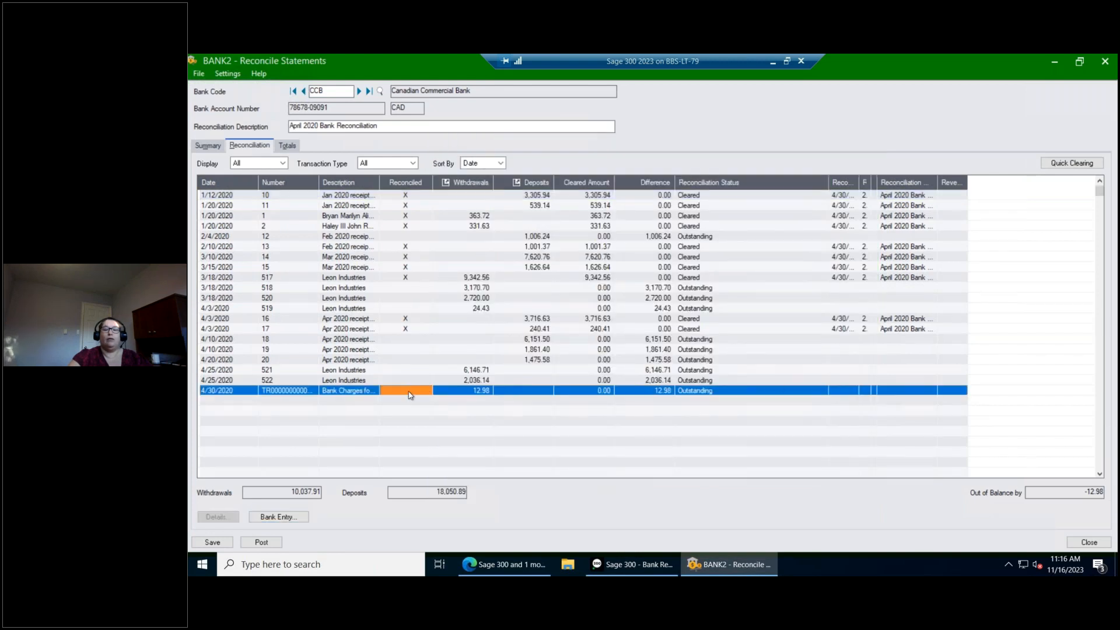
pyautogui.doubleClick(413, 391)
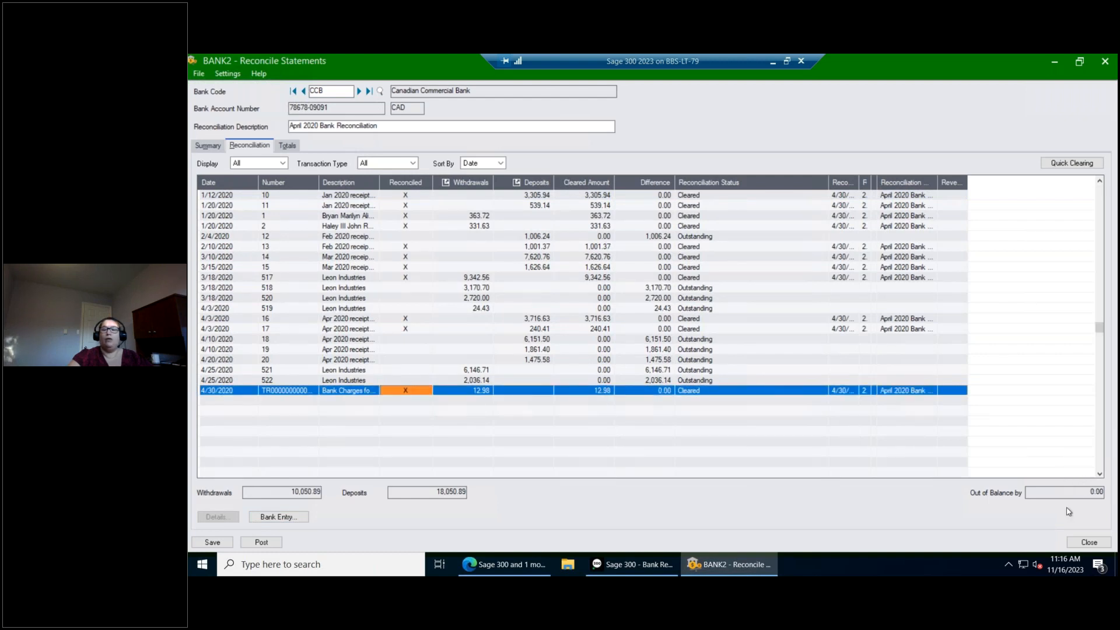
pyautogui.click(208, 146)
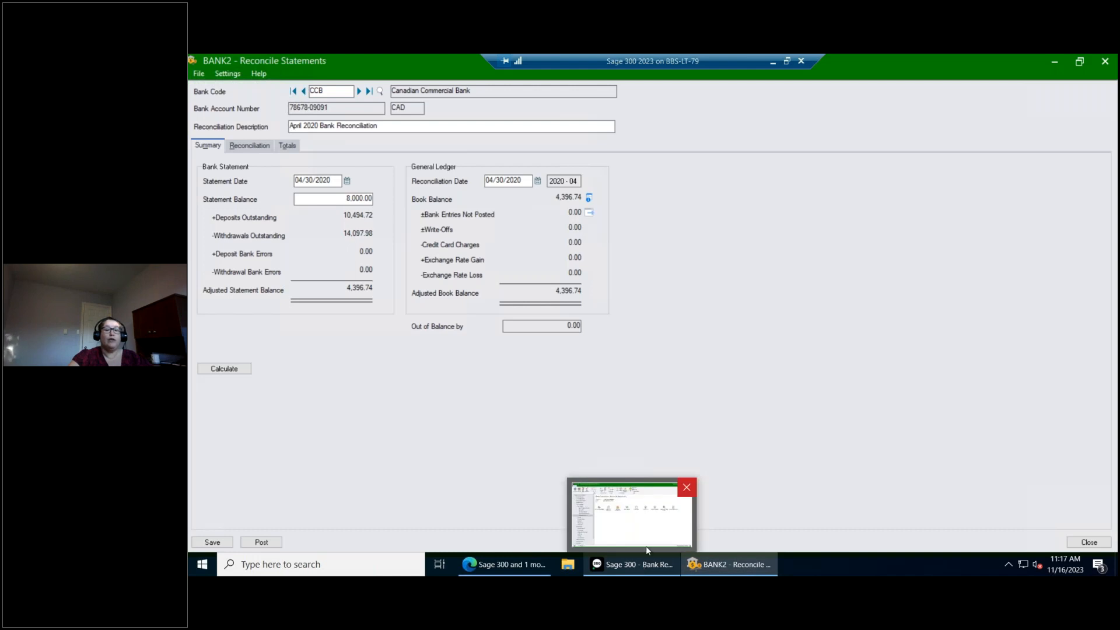
# Step: Switch to the Sage 300 desktop, view the bank transaction reports and functions, and open and close a blank Bank Entry form
pyautogui.click(645, 547)
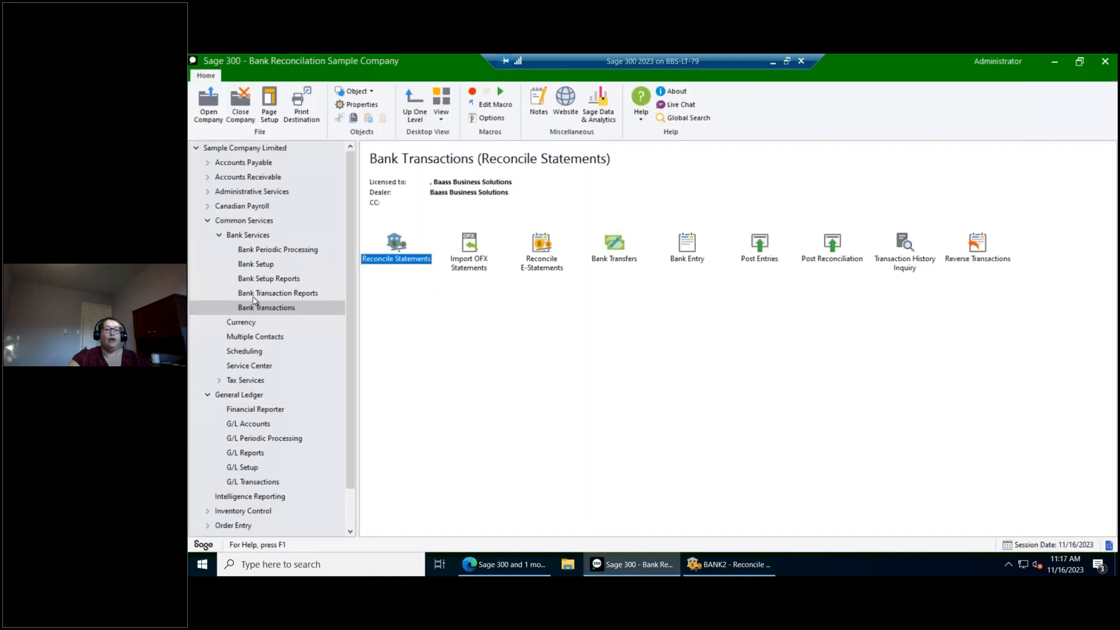
pyautogui.click(255, 295)
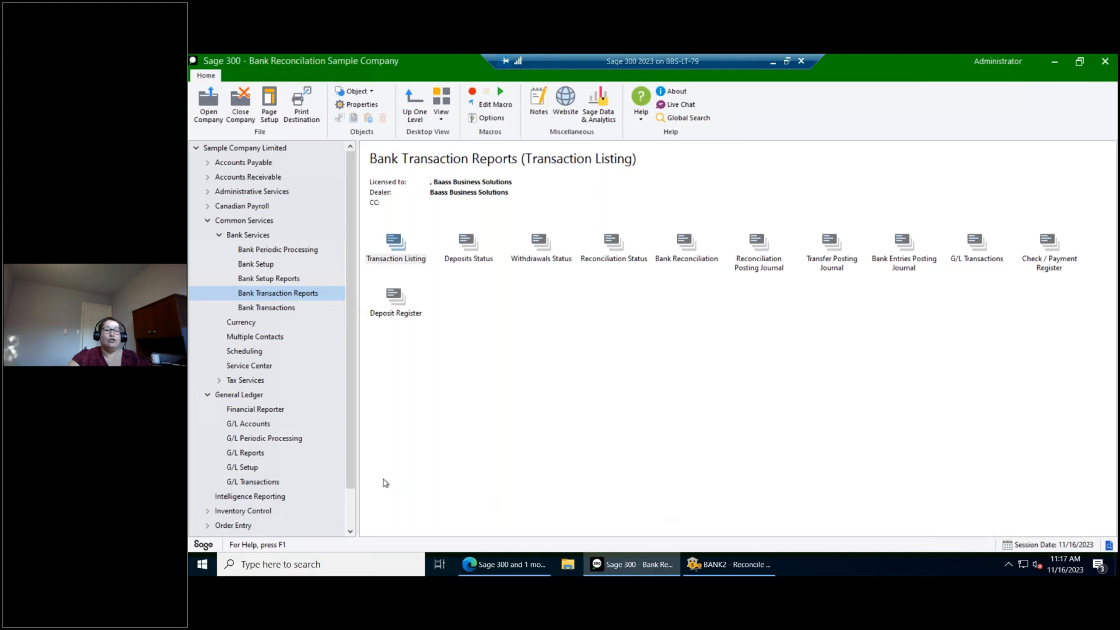
pyautogui.click(284, 308)
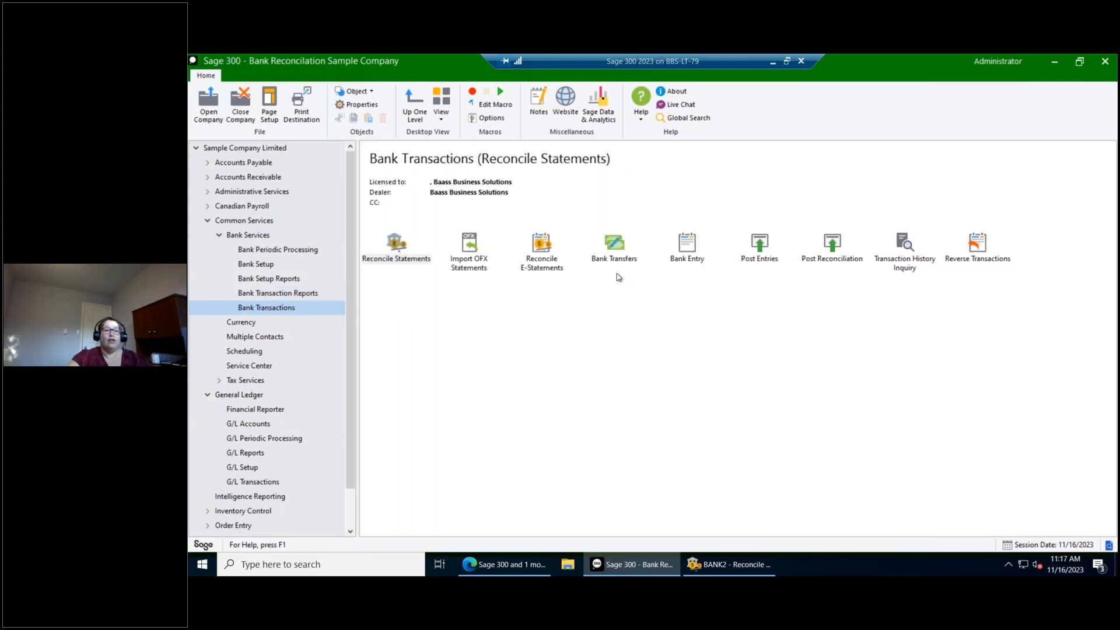
pyautogui.click(690, 250)
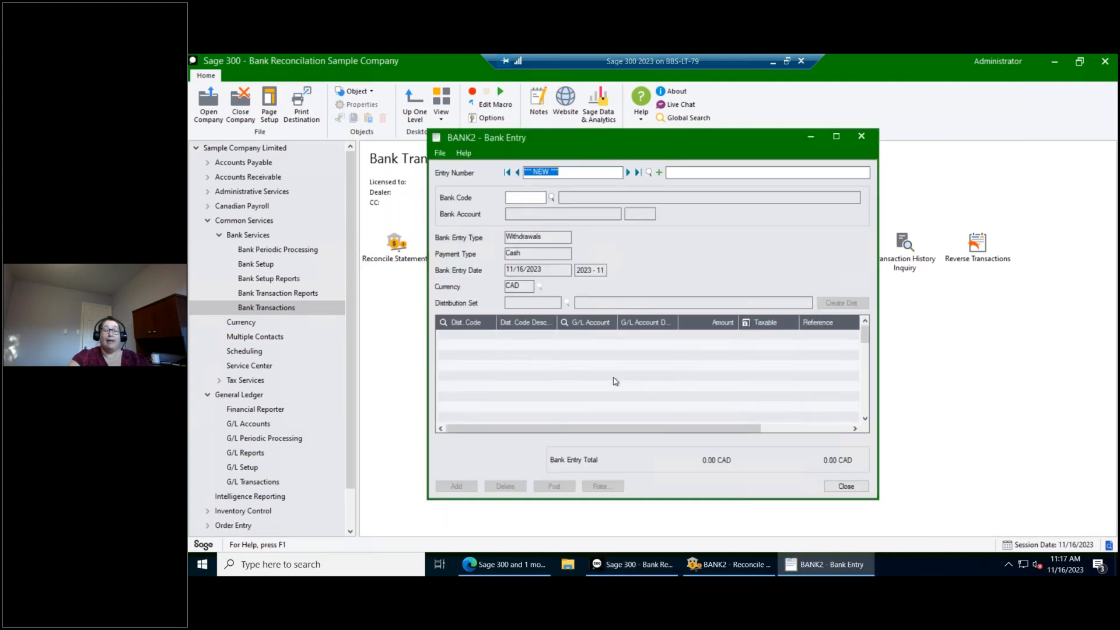
pyautogui.click(865, 138)
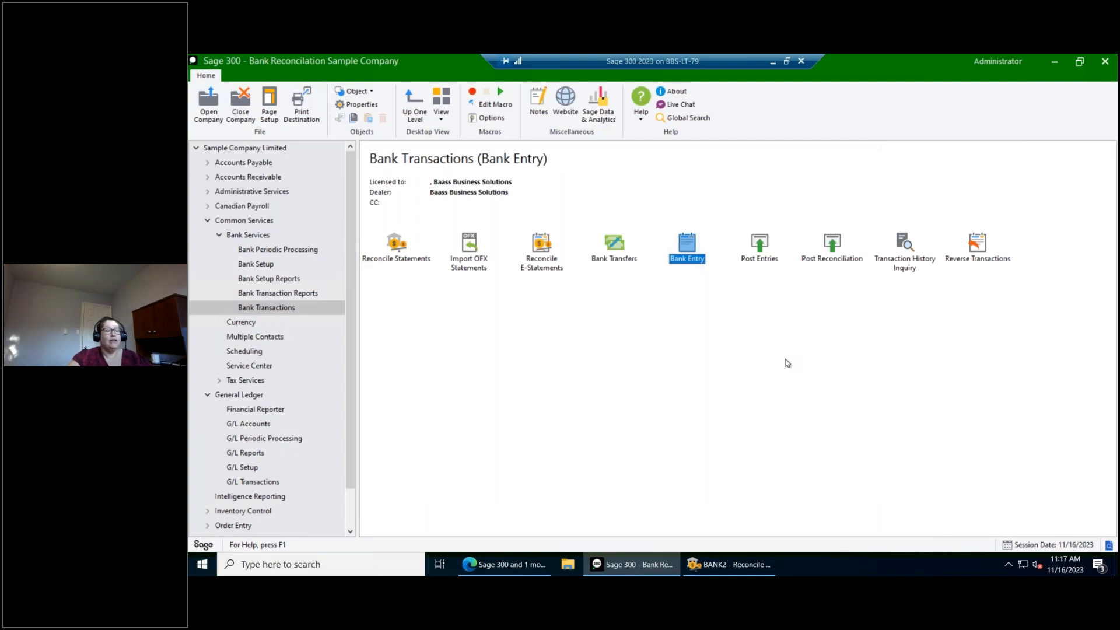
# Step: Point out Bank Transfers, view the Reconciliation Posting Journal report's options, and close them without printing
pyautogui.click(609, 246)
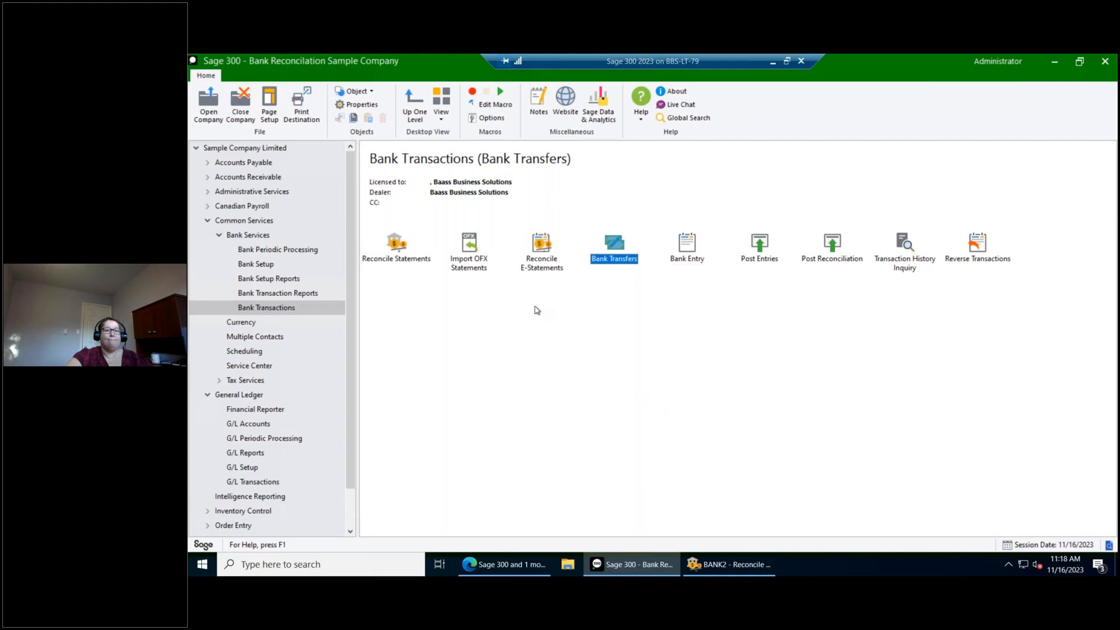
pyautogui.click(300, 293)
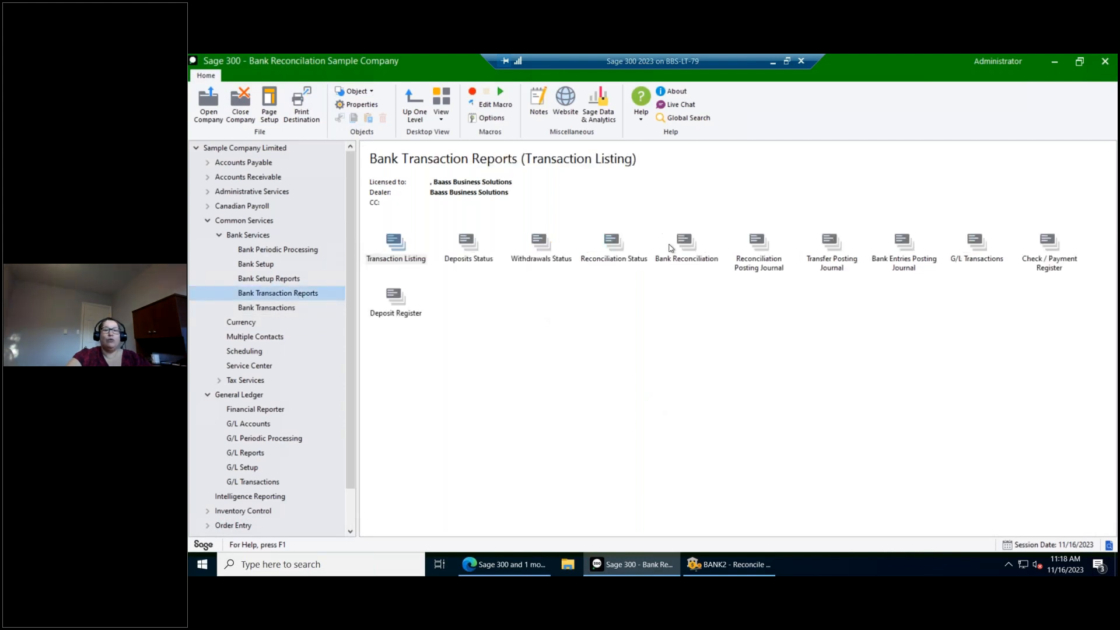
pyautogui.doubleClick(759, 256)
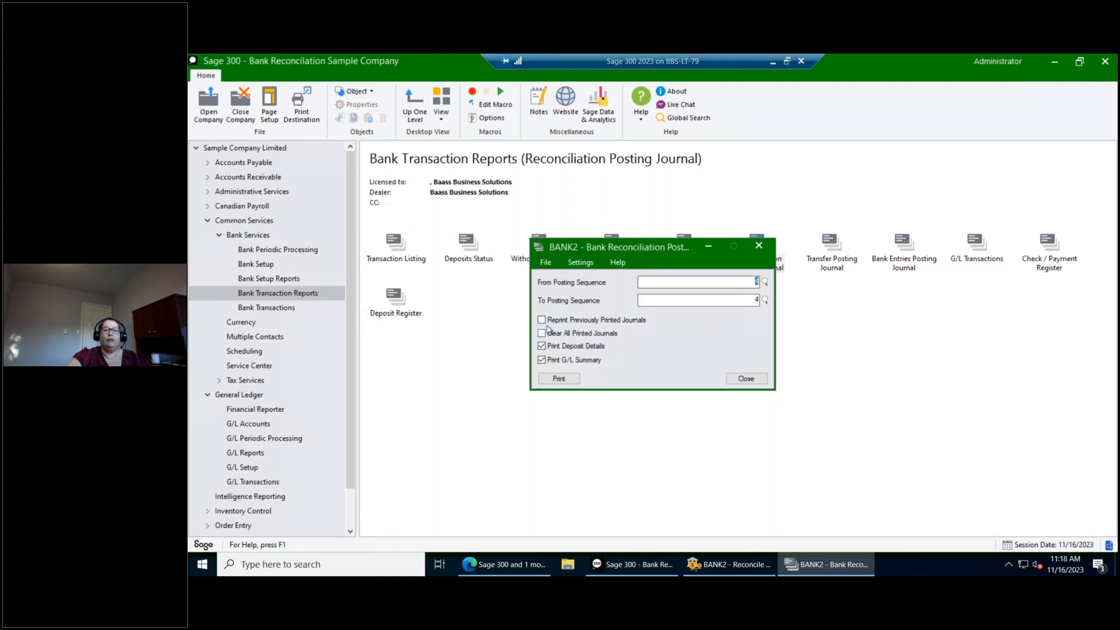
pyautogui.click(748, 382)
# Step: Return to the CCB statement reconciliation and examine the breakdown of its book balance
pyautogui.click(712, 569)
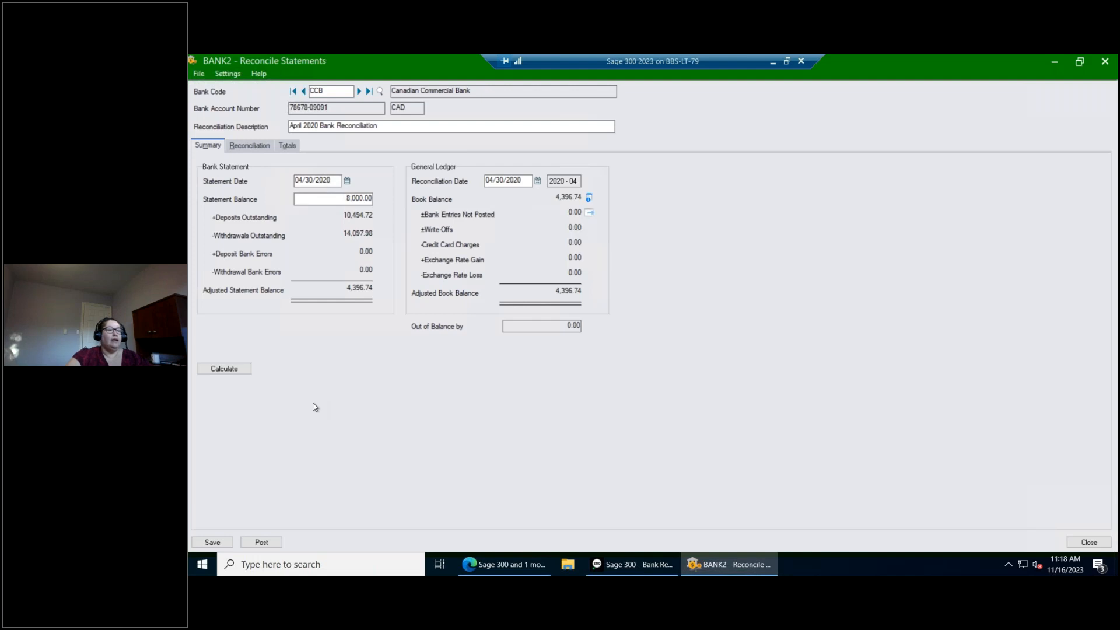
pyautogui.click(589, 198)
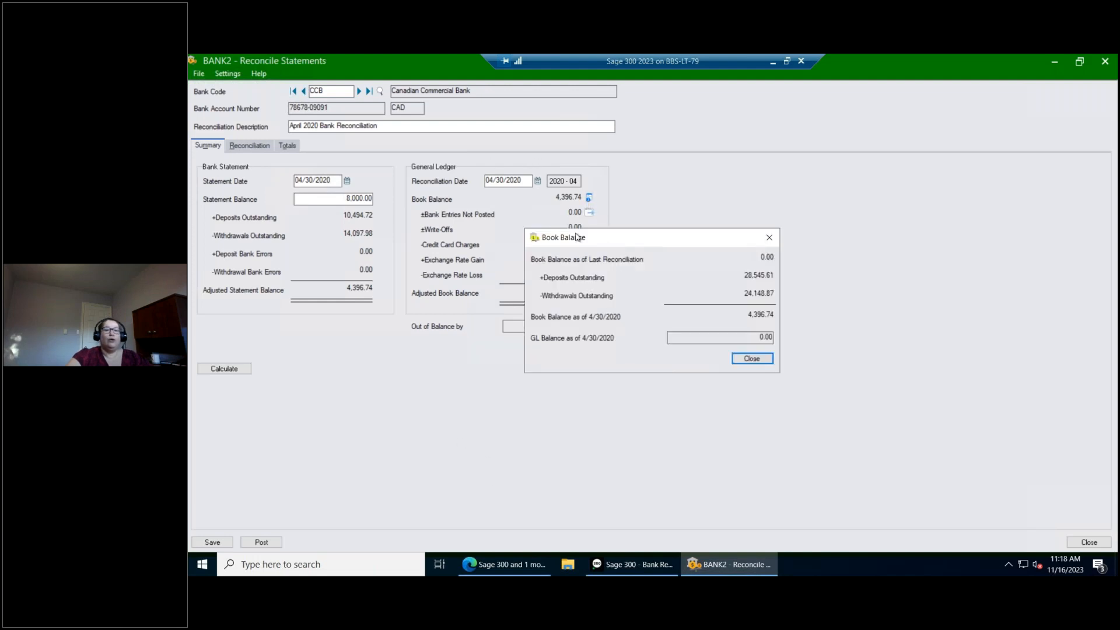
pyautogui.click(769, 237)
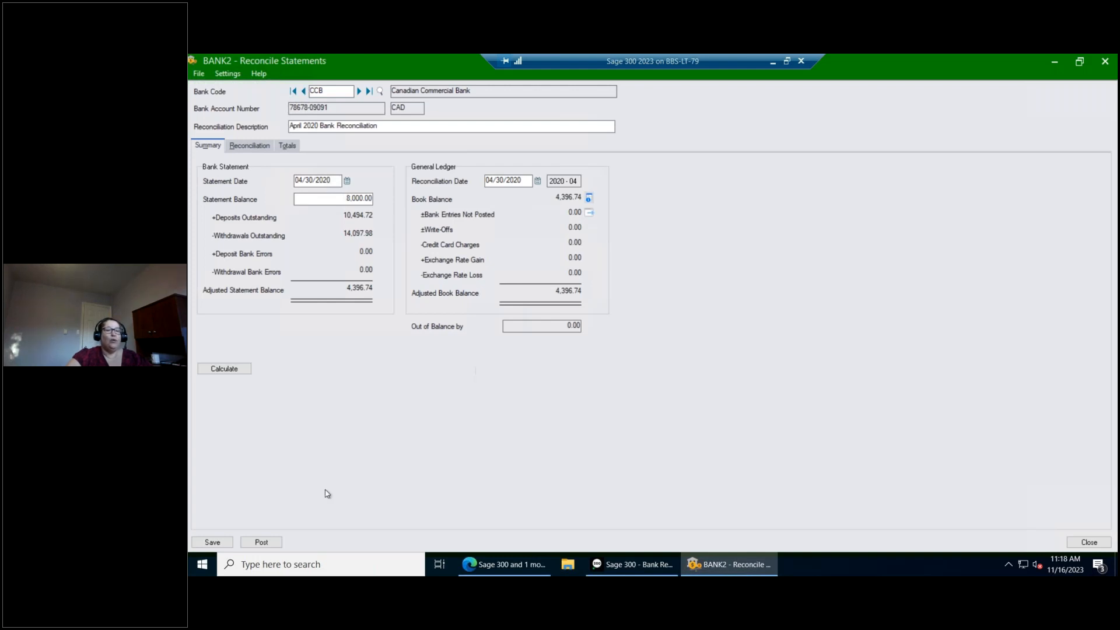
# Step: Post the April 2020 reconciliation for bank CCB, dismiss the processing messages and return to the Sage 300 desktop
pyautogui.click(262, 543)
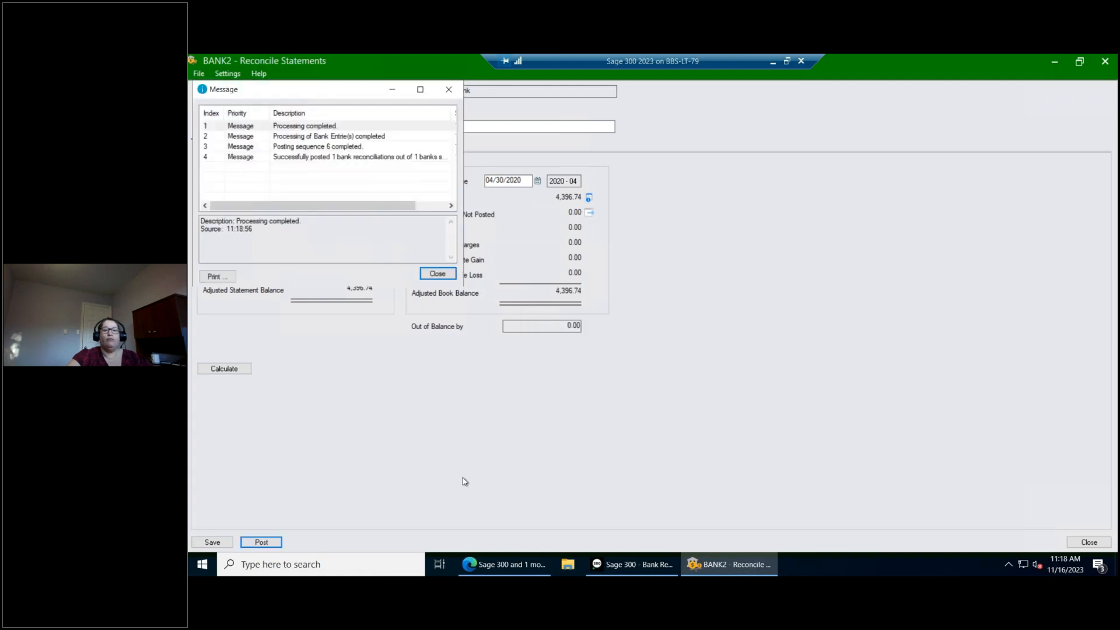
pyautogui.click(445, 277)
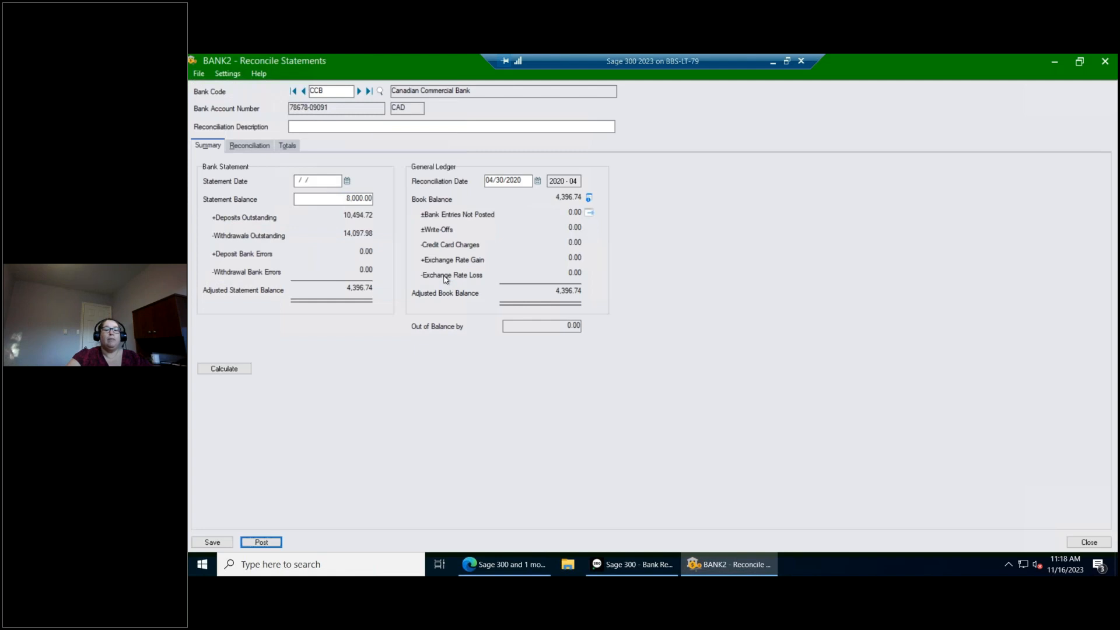
pyautogui.click(629, 569)
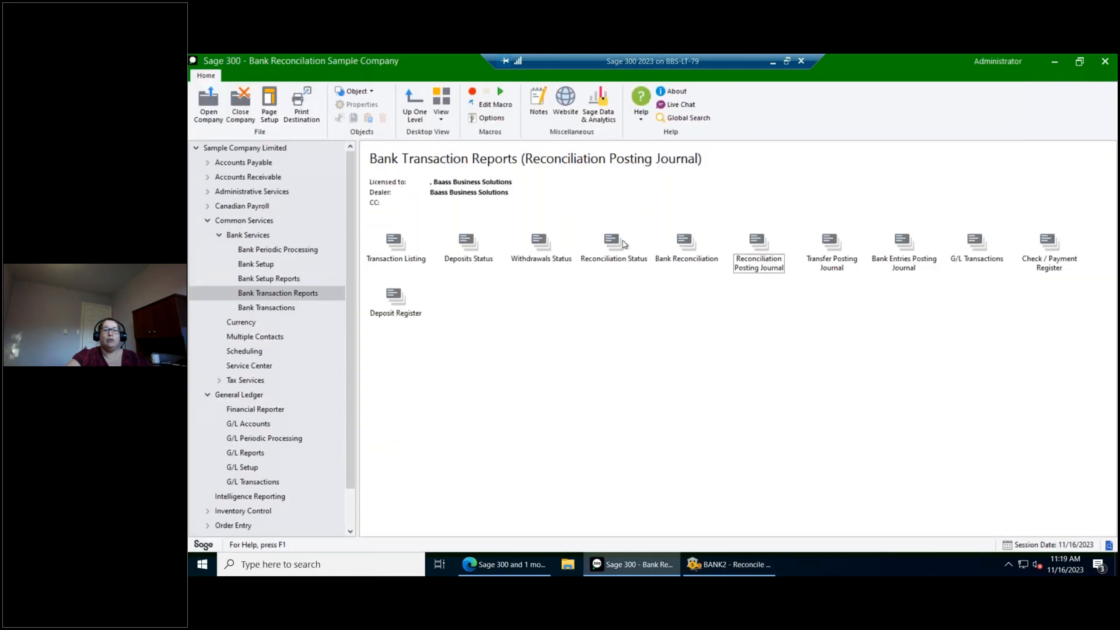
# Step: Generate the Bank Reconciliation report from bank code CCB to CCB, with deposit details included
pyautogui.doubleClick(684, 244)
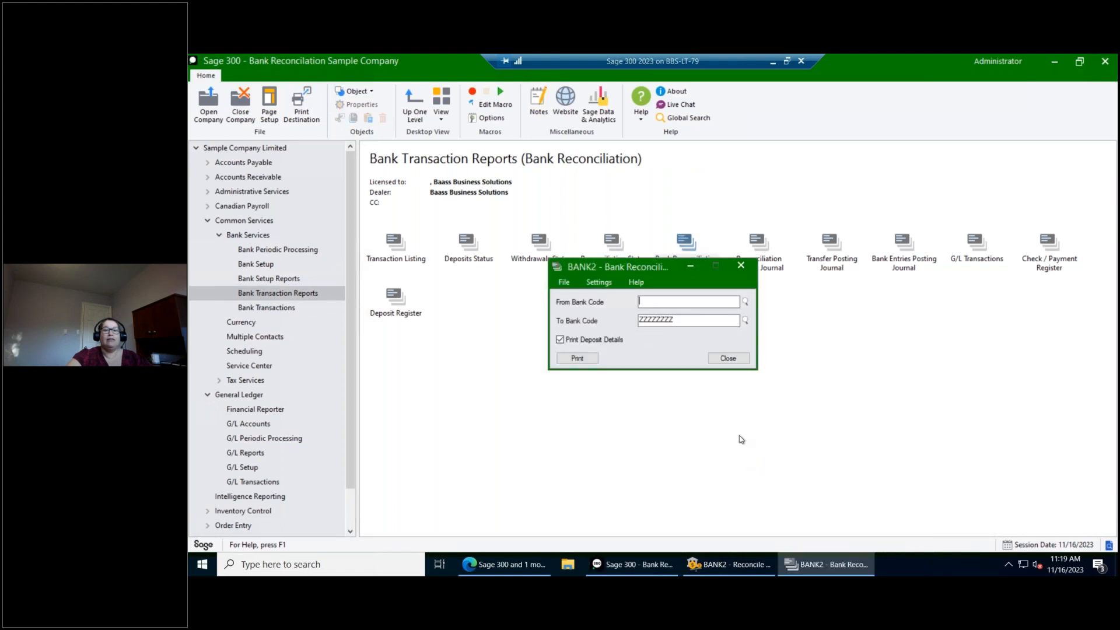
pyautogui.write('CB')
pyautogui.press('BackSpace')
pyautogui.write('C')
pyautogui.write('B')
pyautogui.press('Tab')
pyautogui.write('CCB')
pyautogui.press('Tab')
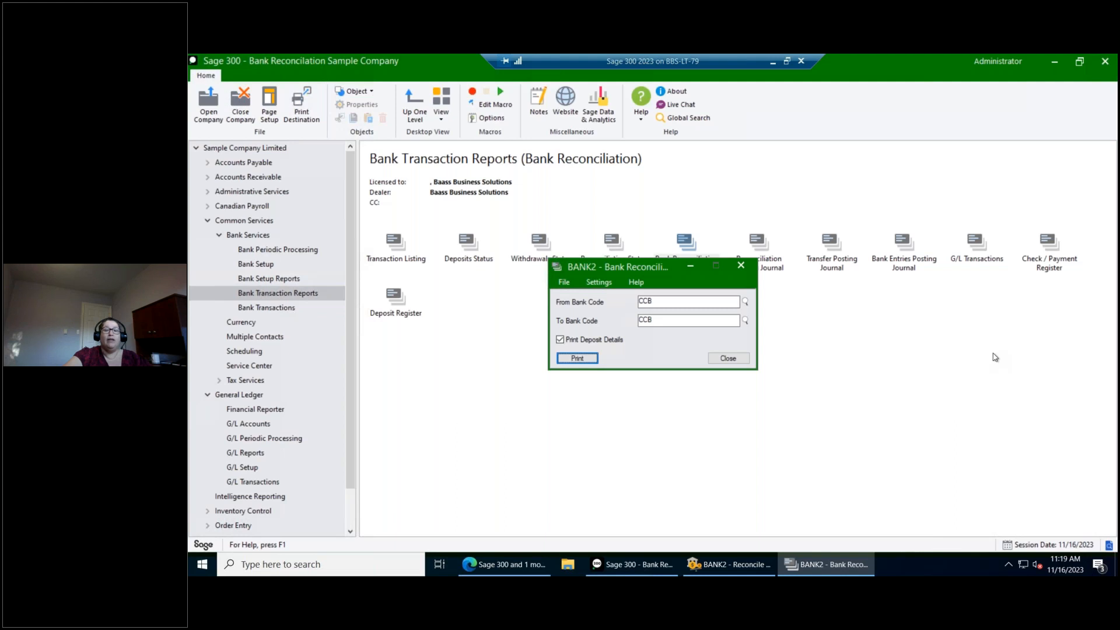
pyautogui.press('Return')
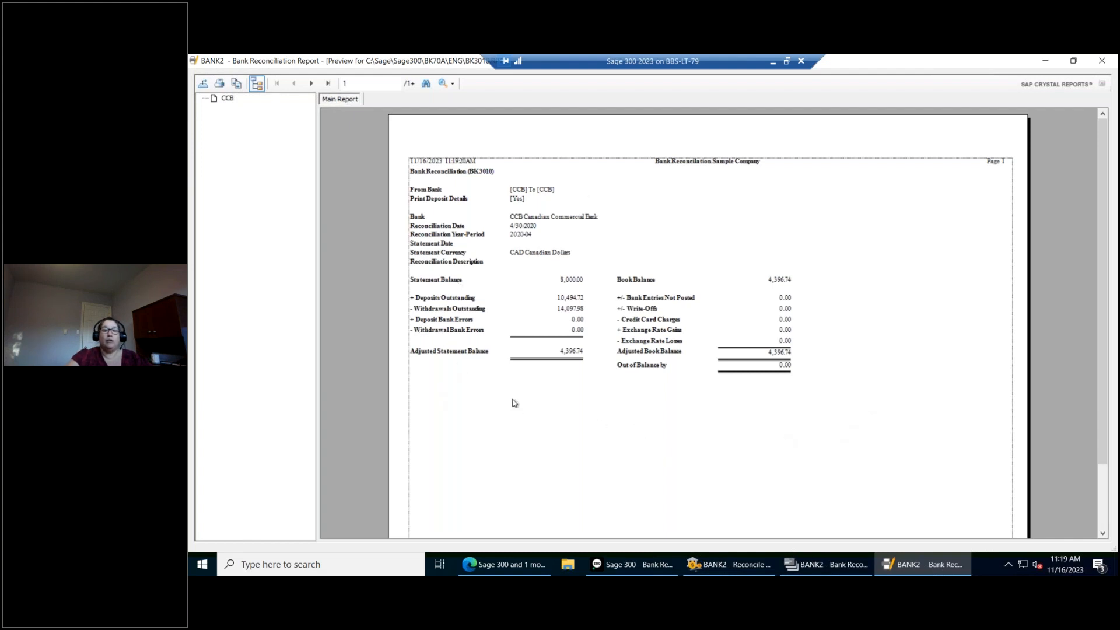
# Step: Review the outstanding deposits and withdrawals on the report's second page, and close the preview and report options
pyautogui.click(312, 84)
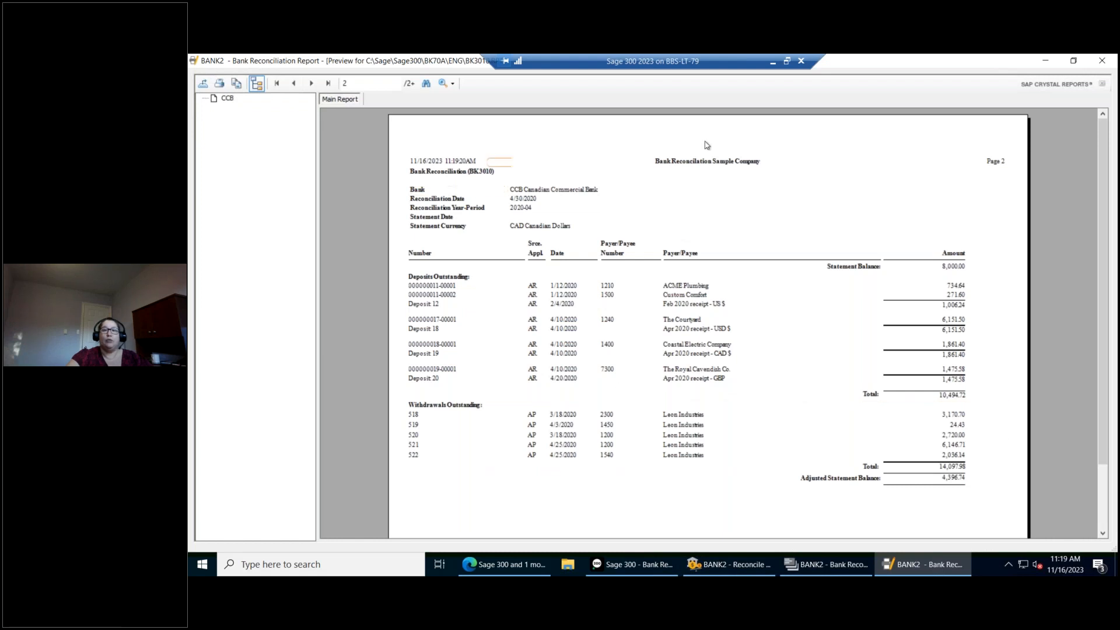
pyautogui.click(1102, 60)
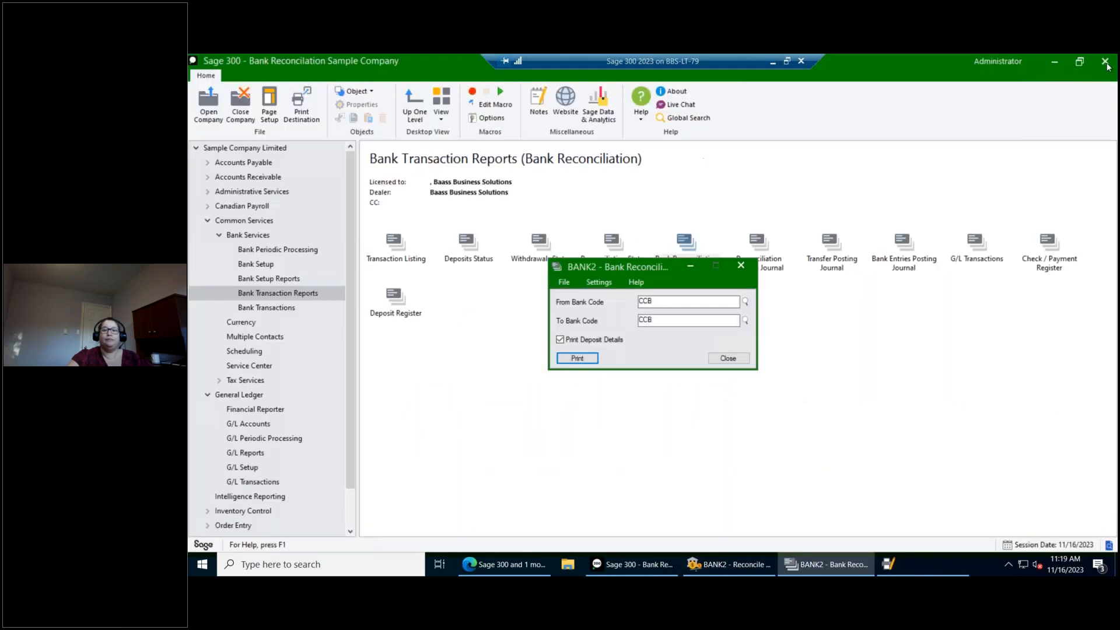
pyautogui.click(725, 357)
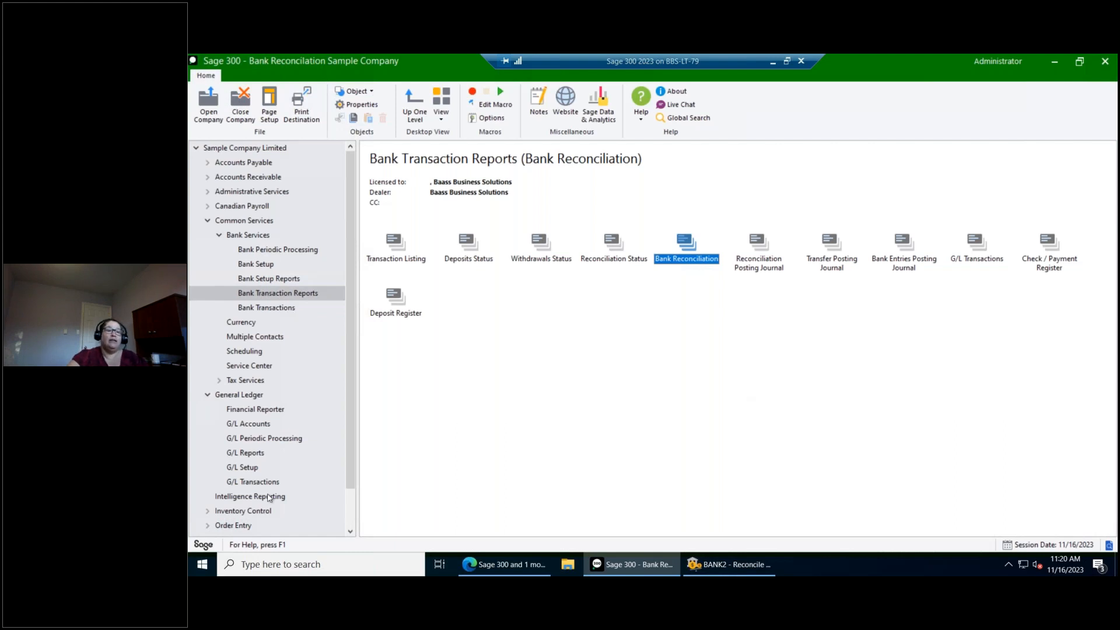
# Step: Start a transaction reversal for bank CCB and select Accounts Payable payment 521 to Leon Industries
pyautogui.click(279, 308)
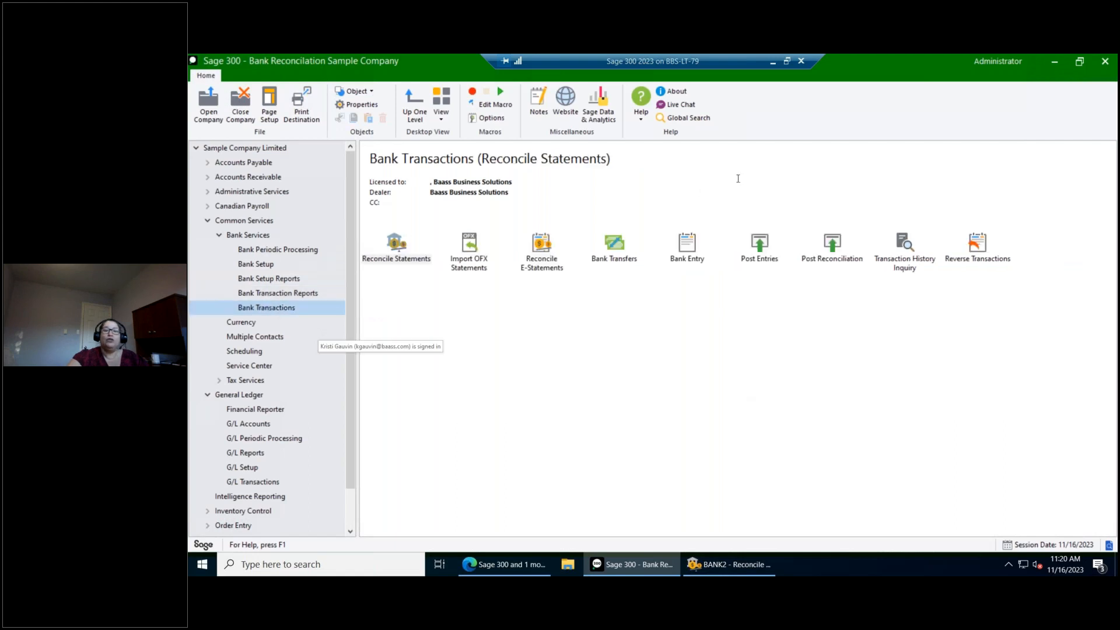
pyautogui.doubleClick(985, 250)
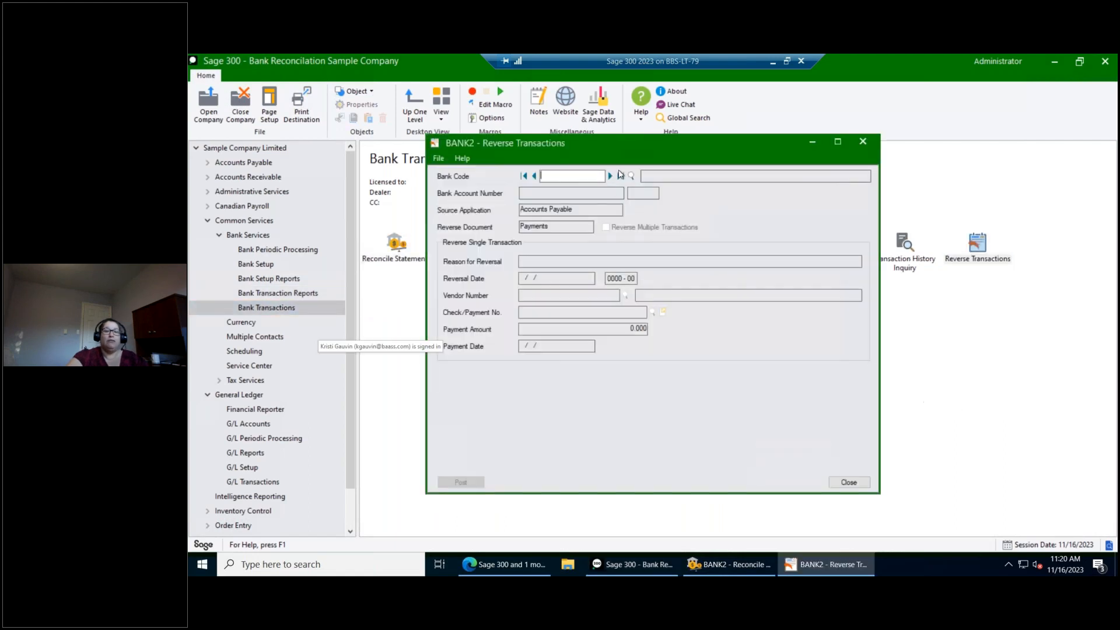
pyautogui.click(609, 176)
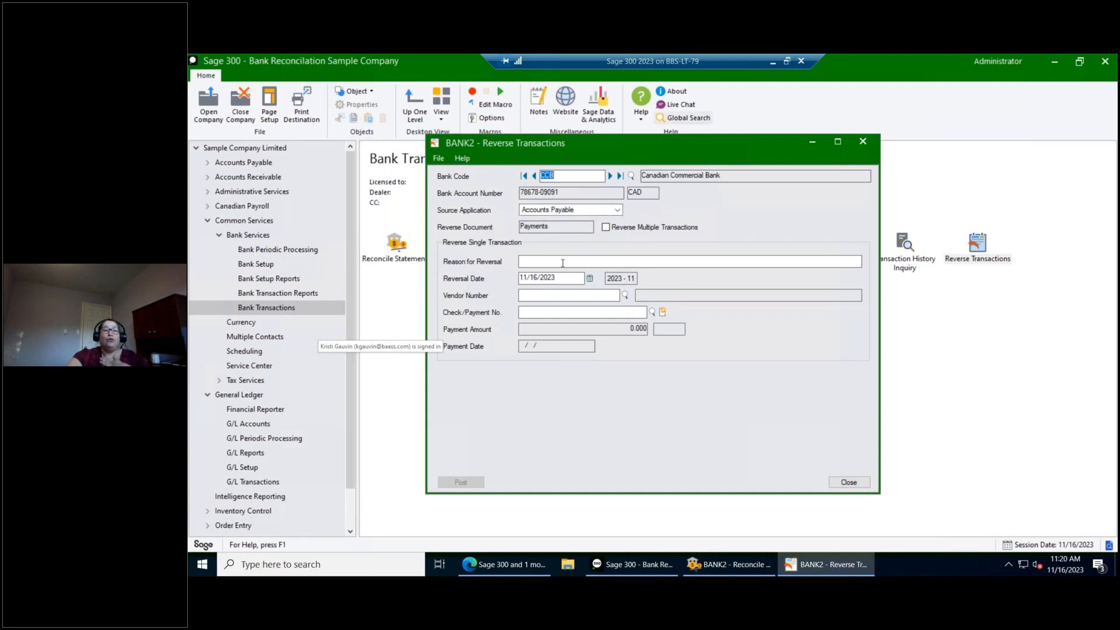
pyautogui.click(652, 312)
pyautogui.click(414, 248)
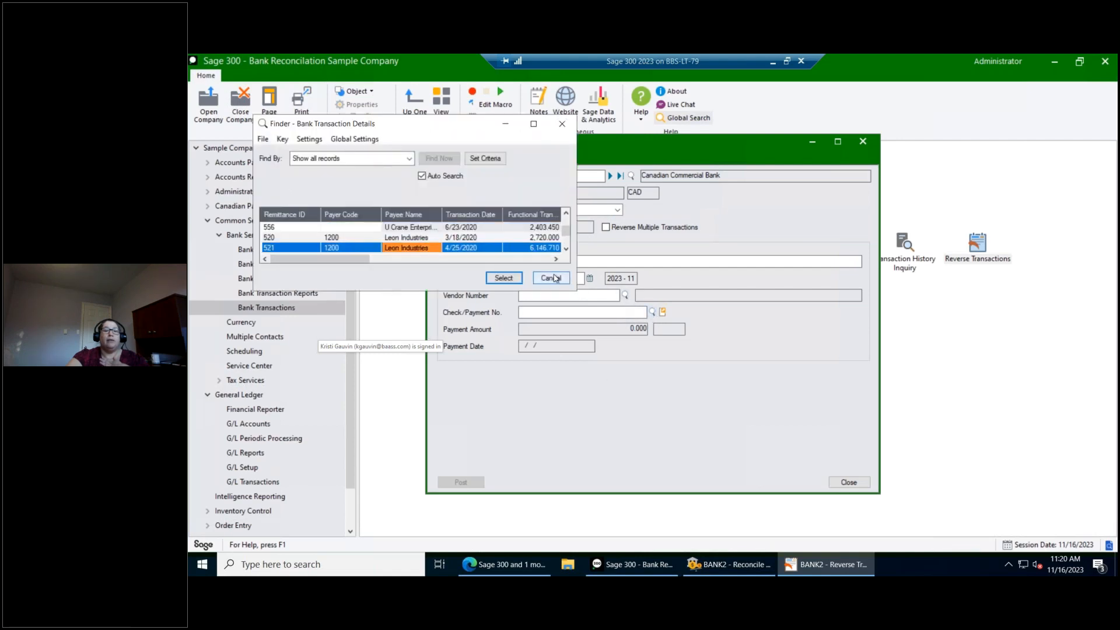
pyautogui.click(503, 277)
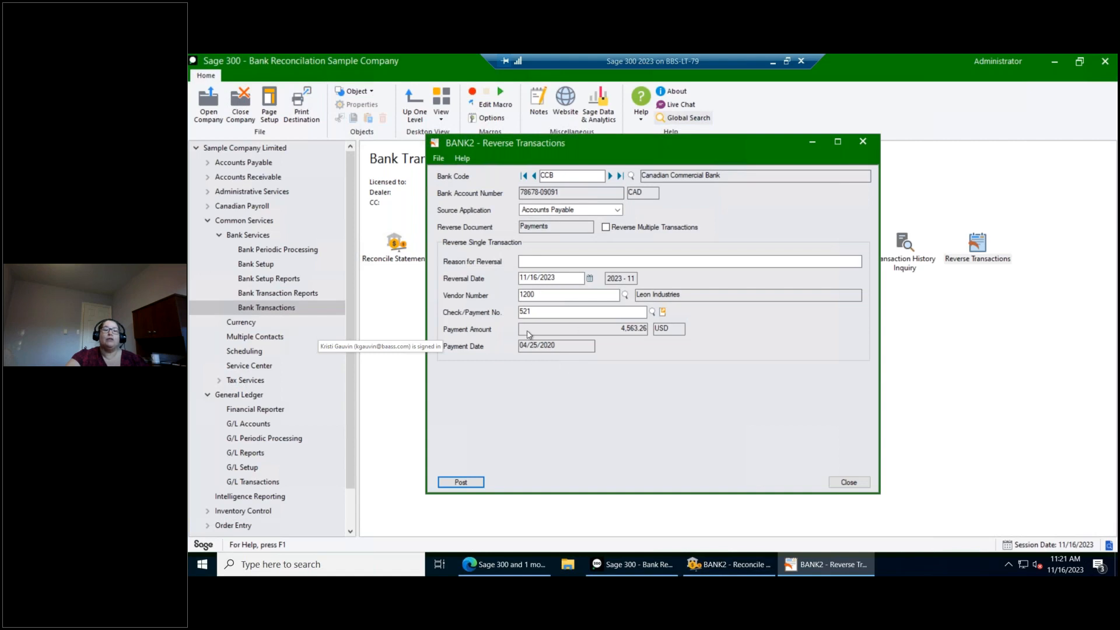
# Step: Close the Reverse Transactions form without posting the payment reversal
pyautogui.click(849, 482)
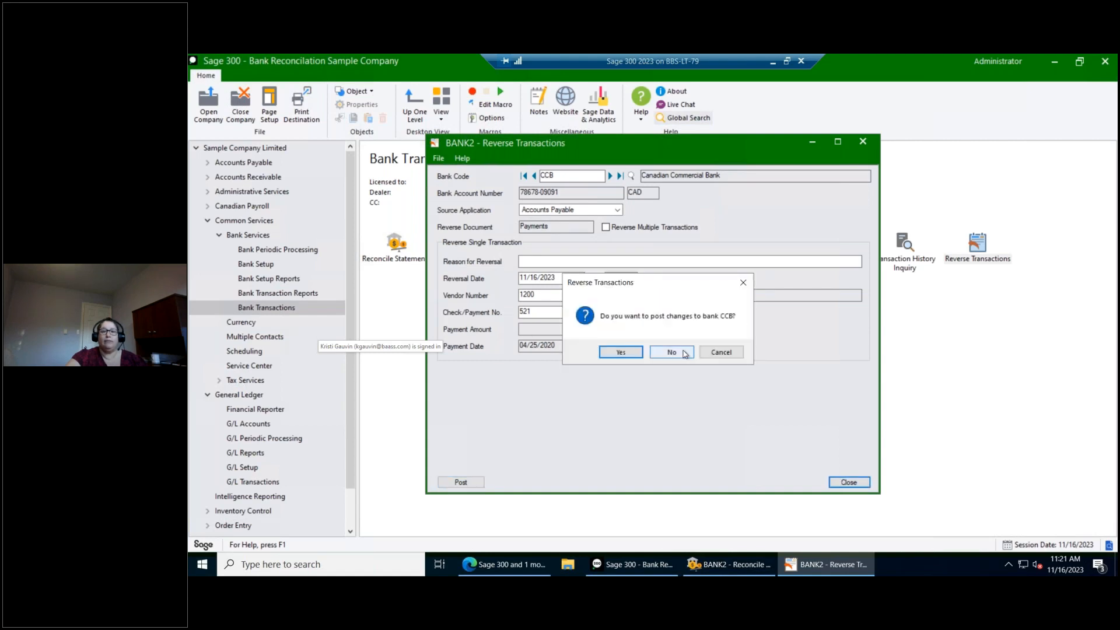
pyautogui.click(684, 354)
pyautogui.click(855, 485)
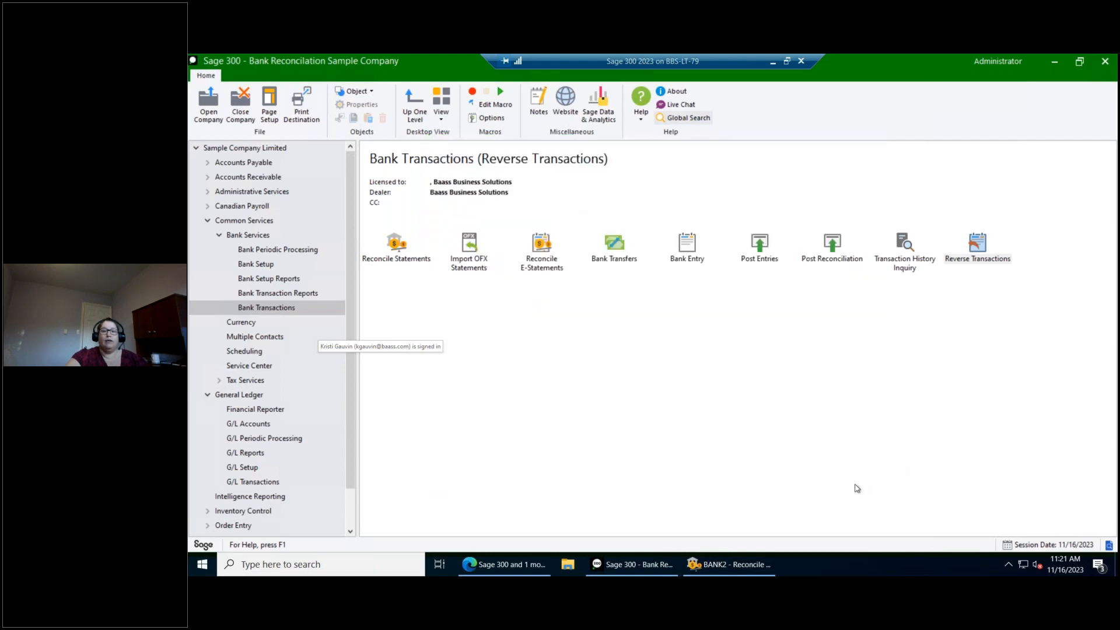
# Step: Switch to the Sage 300 web version in the browser and sign in to Bank Reconciliation Sample Company
pyautogui.moveTo(641, 564)
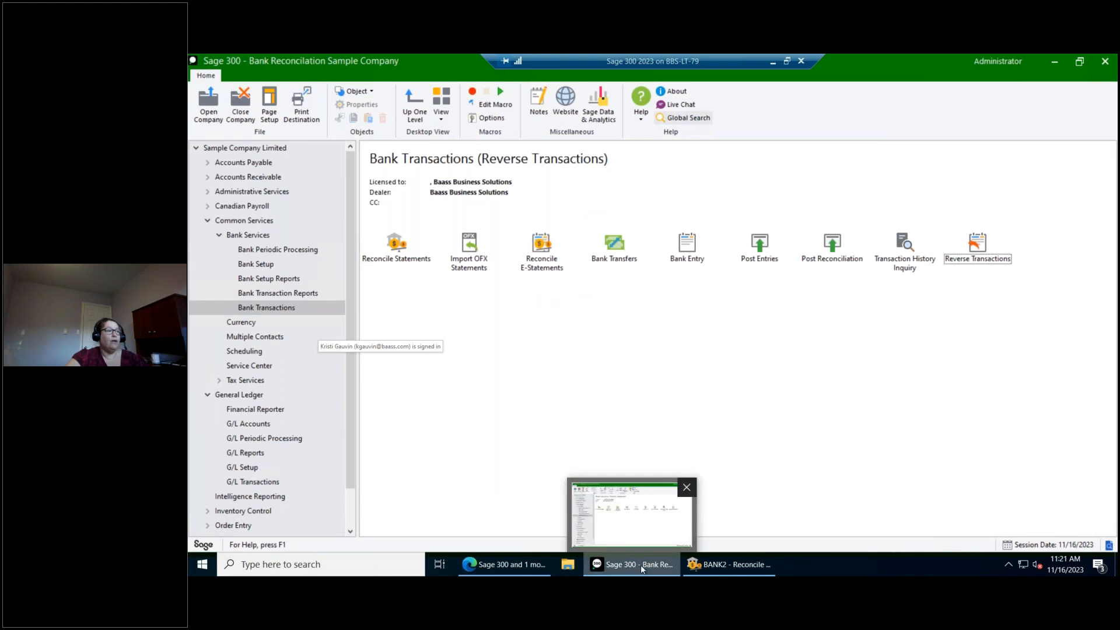
pyautogui.click(640, 565)
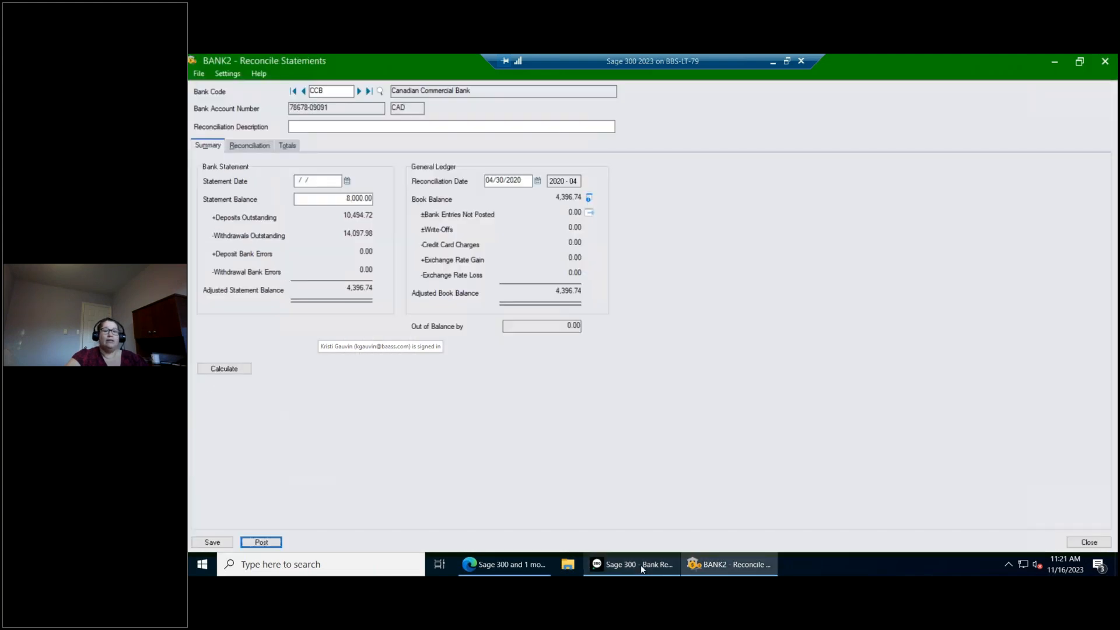
pyautogui.click(509, 563)
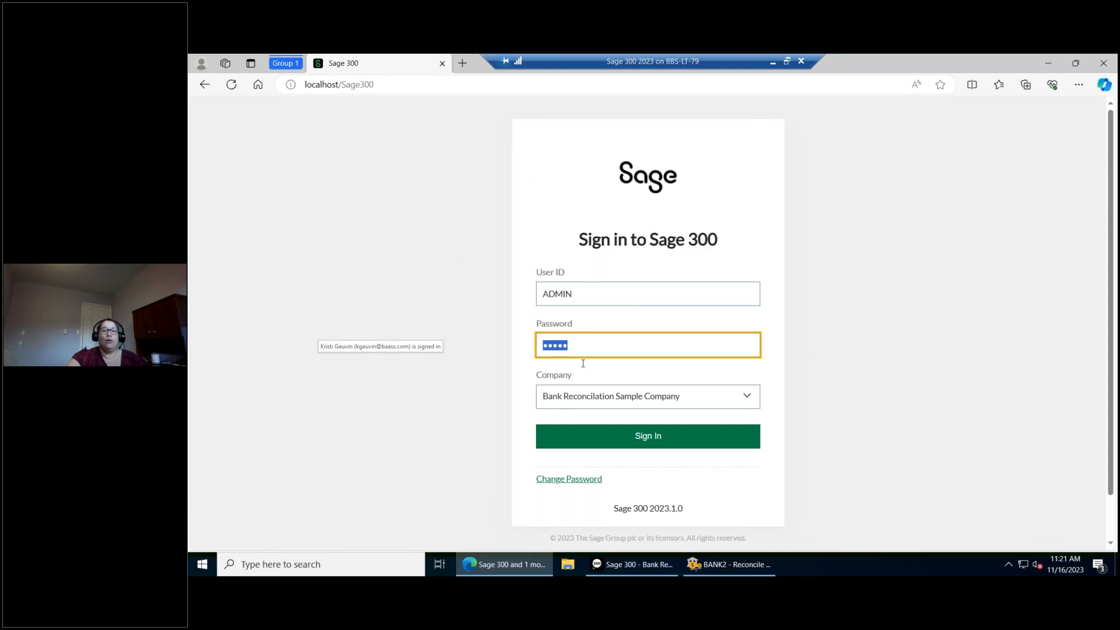
pyautogui.click(613, 444)
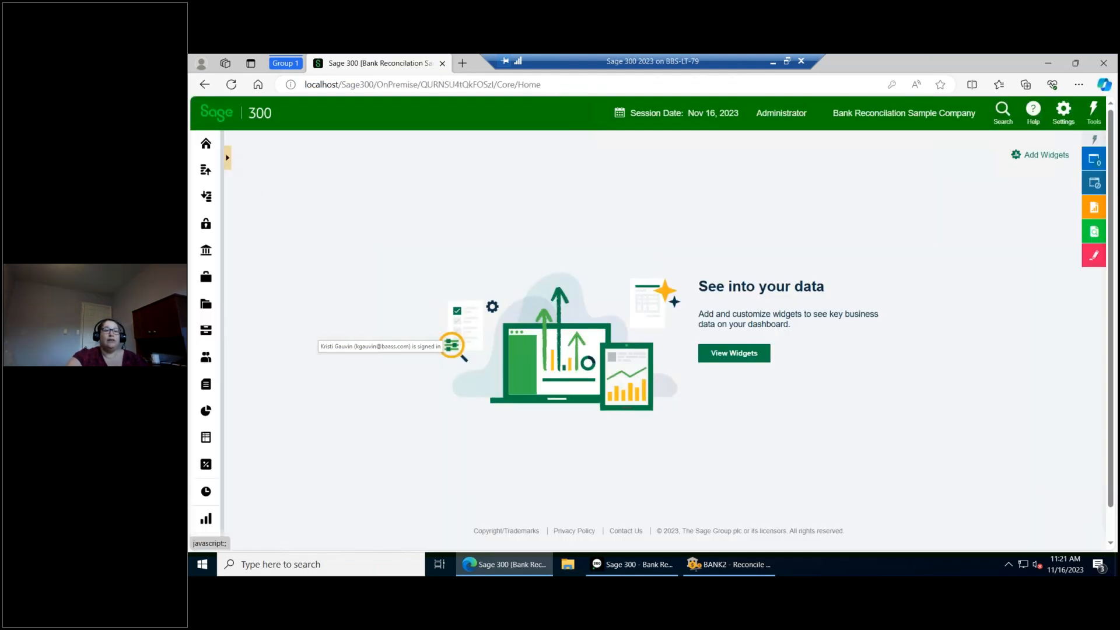
# Step: Open Reconcile Statements in the web version's Bank Services and load bank code CCB
pyautogui.click(227, 158)
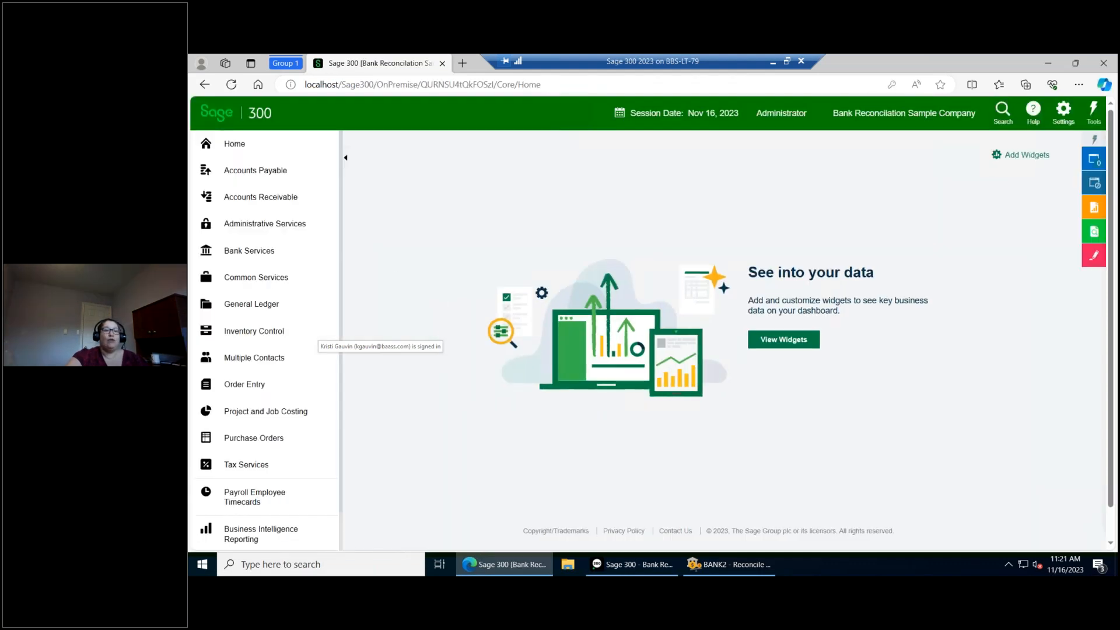
pyautogui.click(241, 255)
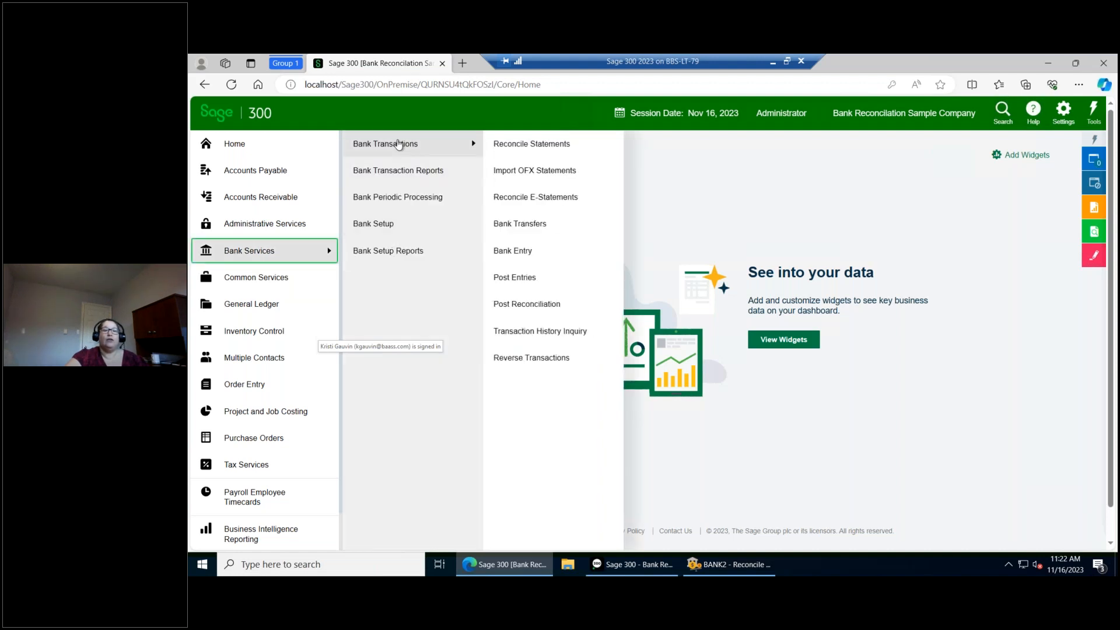
pyautogui.click(551, 146)
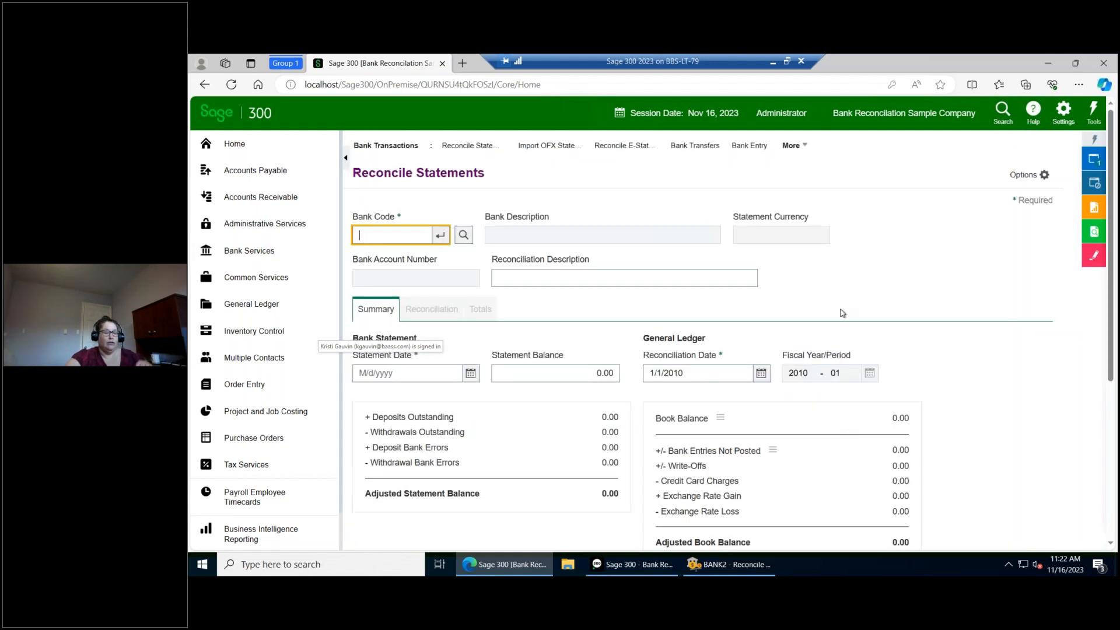
pyautogui.write('CCB')
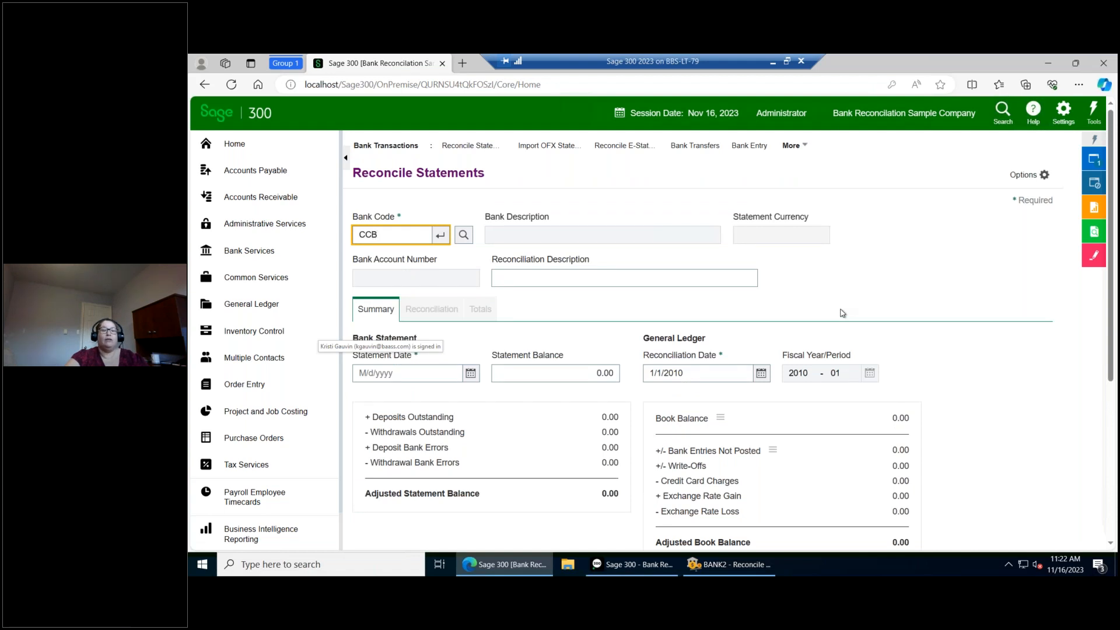
pyautogui.press('Tab')
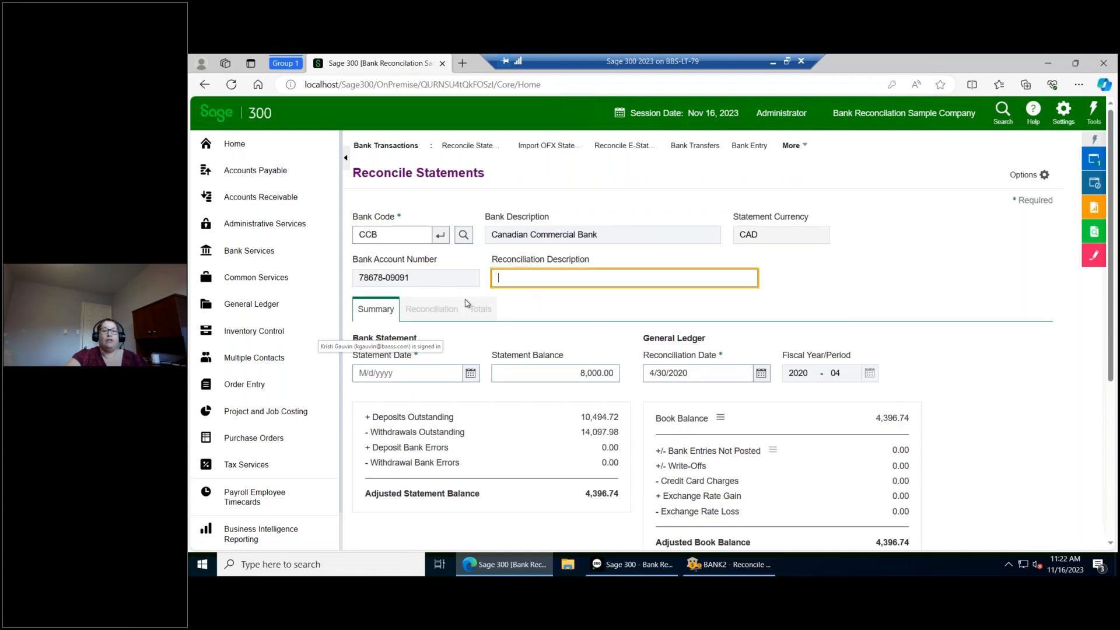
pyautogui.click(452, 314)
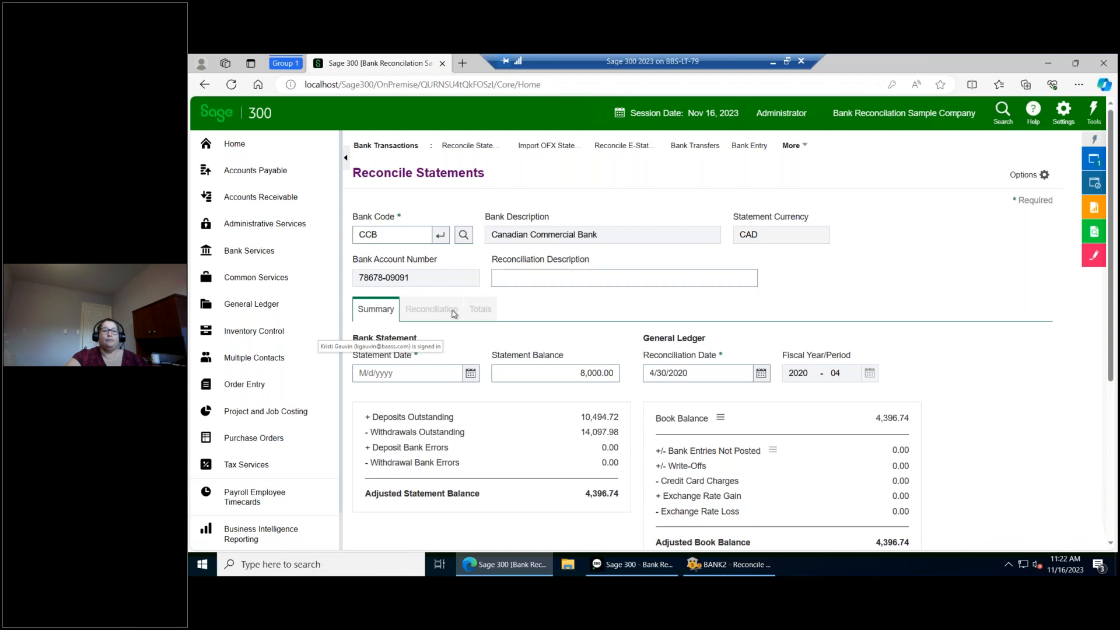
# Step: Set the statement date to 4/30/2020 and accept it as outside the company profile's date range
pyautogui.scroll(-1, 455, 314)
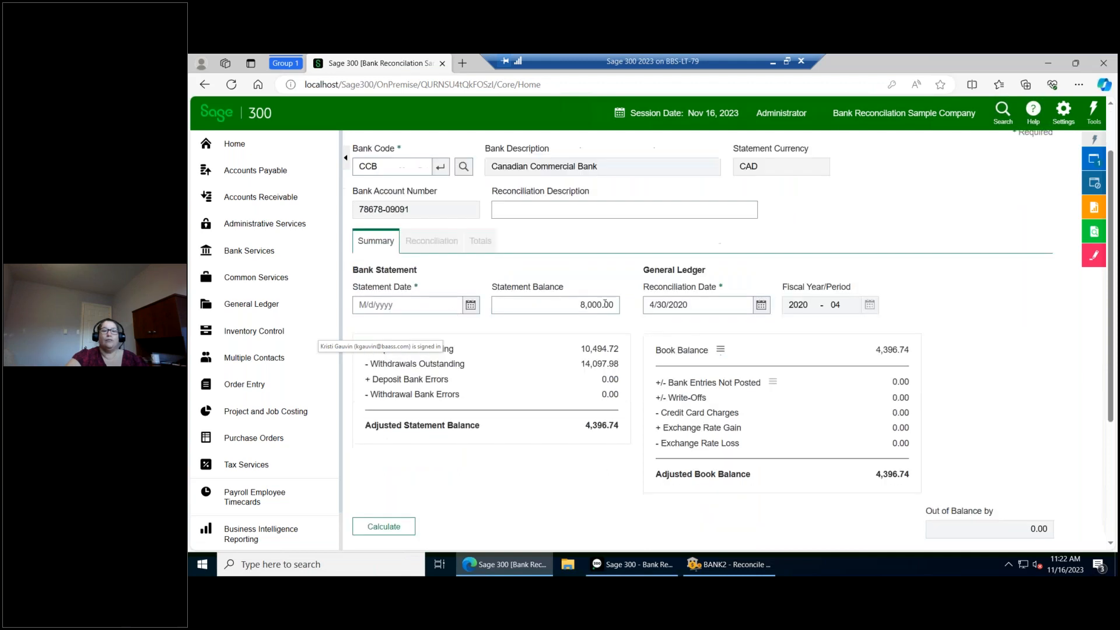
pyautogui.click(471, 306)
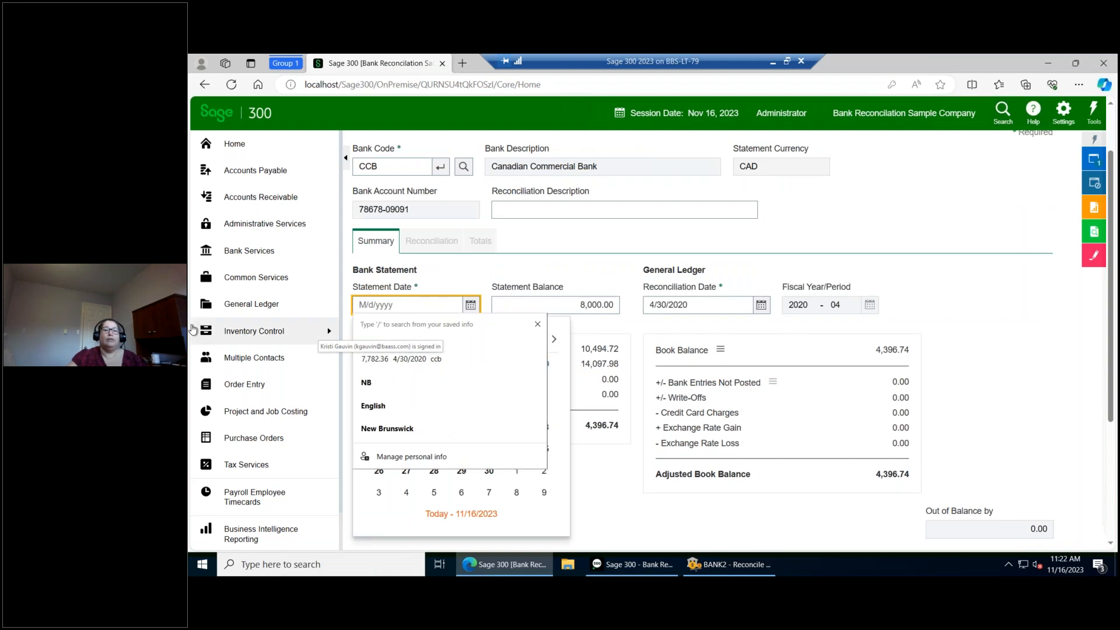
pyautogui.write('430202')
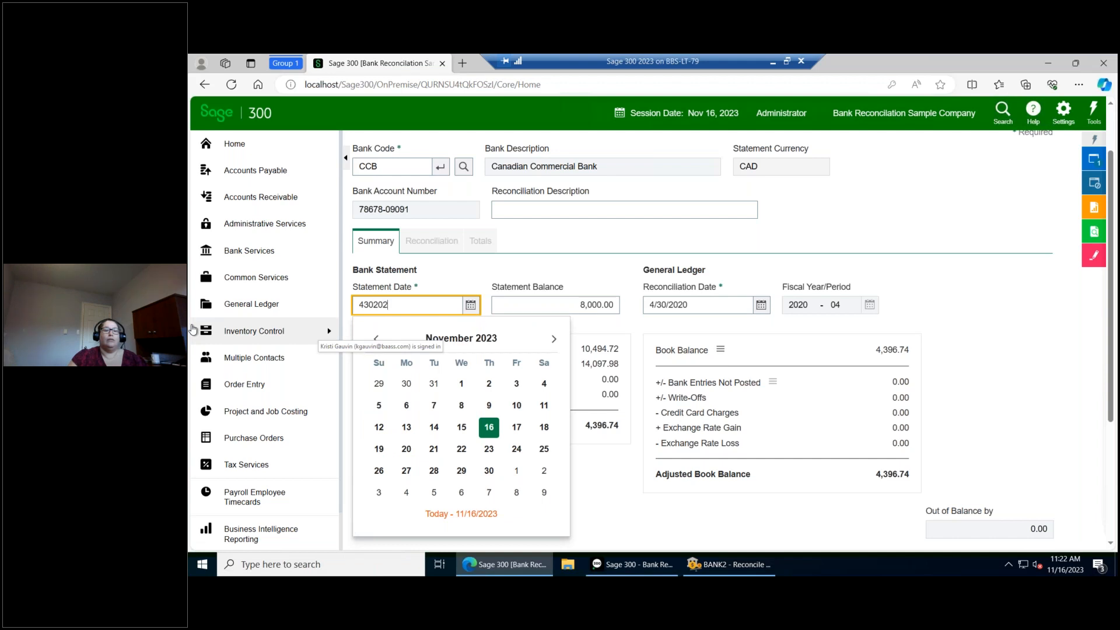
pyautogui.press('Return')
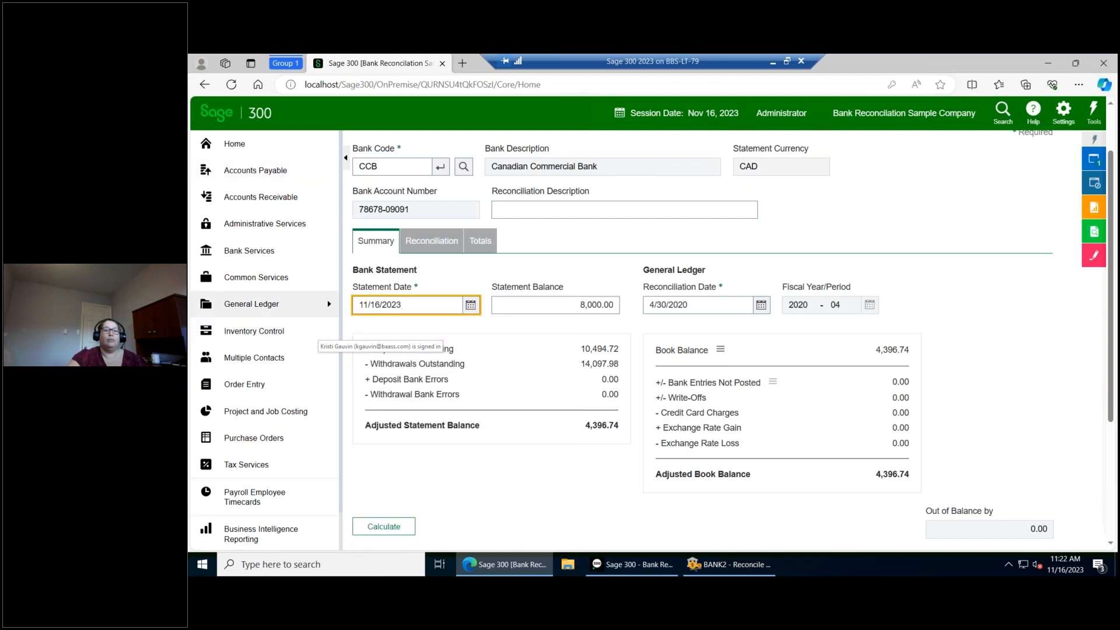
pyautogui.tripleClick(411, 302)
pyautogui.write('04/20')
pyautogui.press('BackSpace')
pyautogui.press('BackSpace')
pyautogui.write('30/2020')
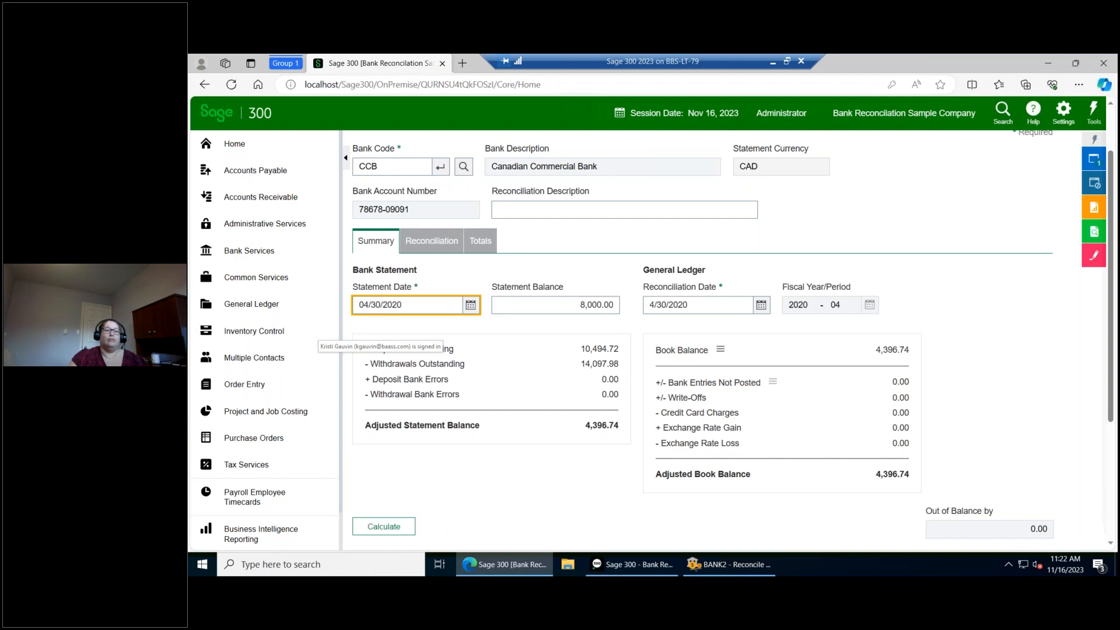
pyautogui.press('Tab')
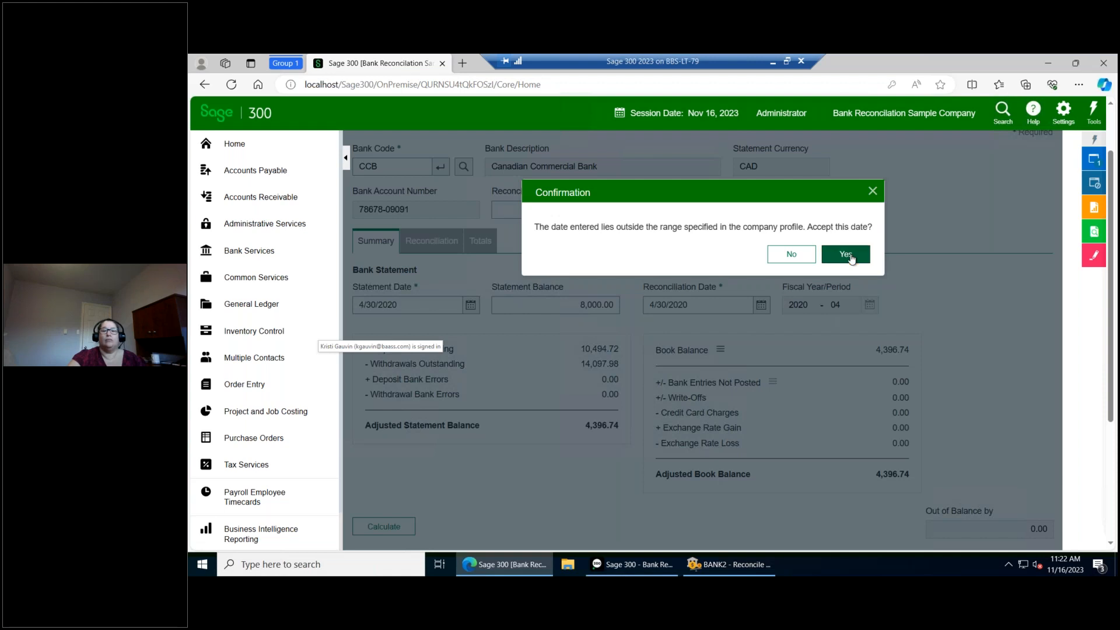
pyautogui.click(847, 255)
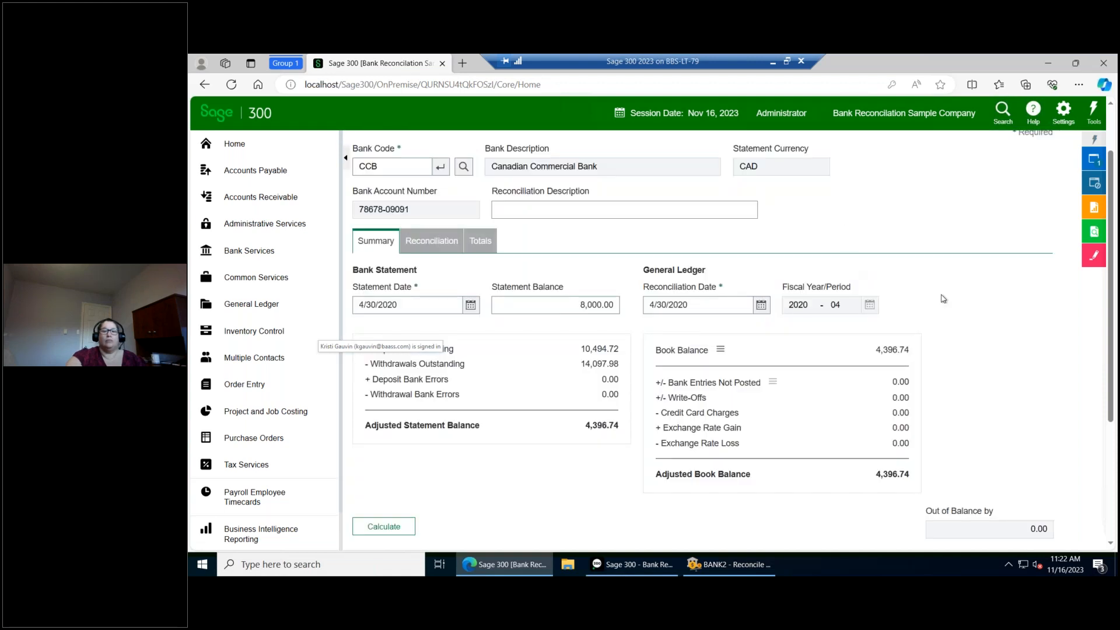
# Step: Calculate the CCB reconciliation balances and display the list of transactions available for clearing
pyautogui.click(390, 525)
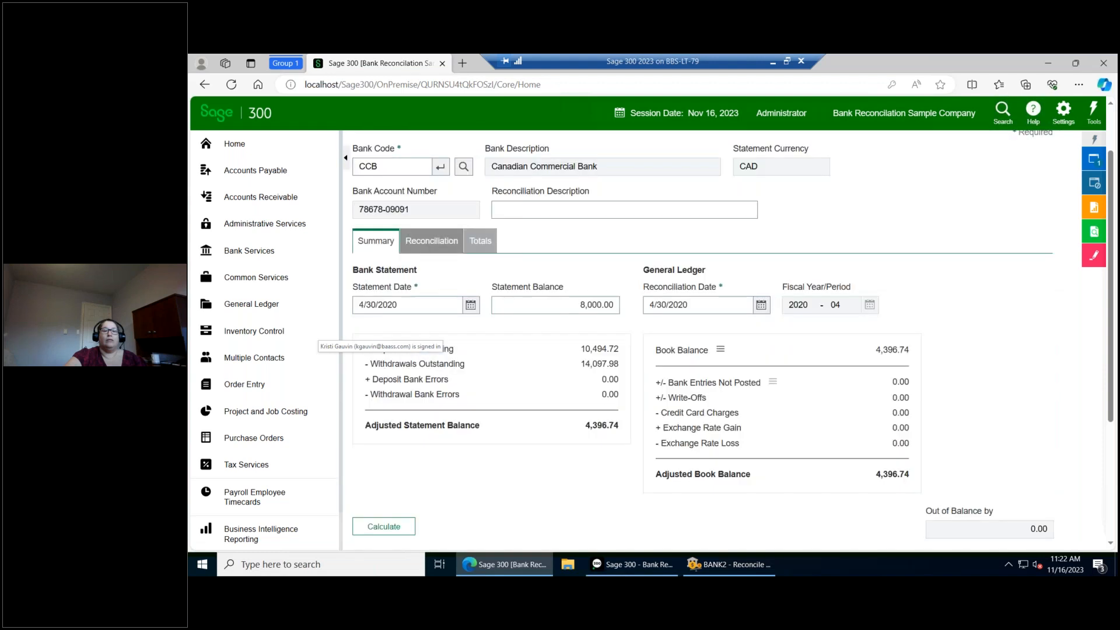
pyautogui.click(430, 240)
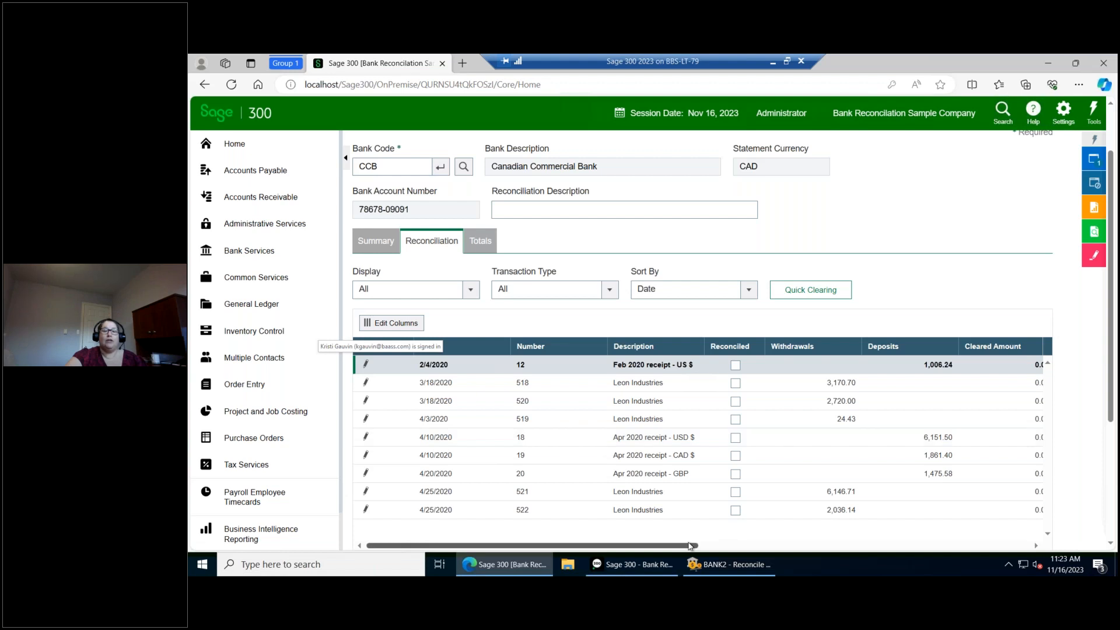
# Step: Set the reconciliation status of the 2/4/2020 Feb 2020 US$ receipt to Cleared
pyautogui.moveTo(690, 545); pyautogui.dragTo(756, 545)
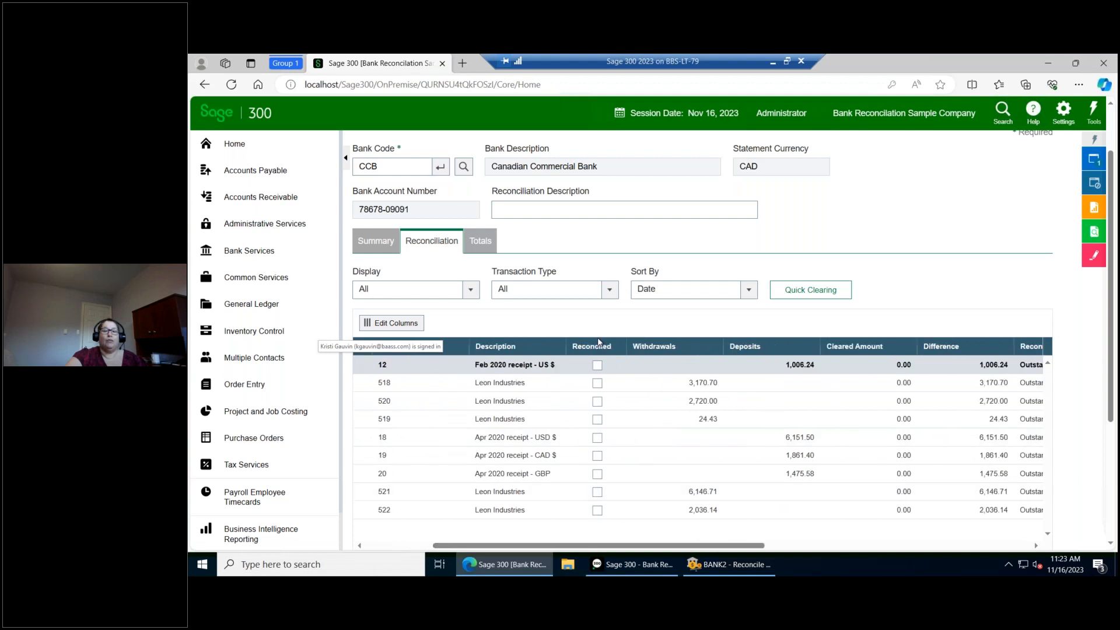
pyautogui.click(597, 366)
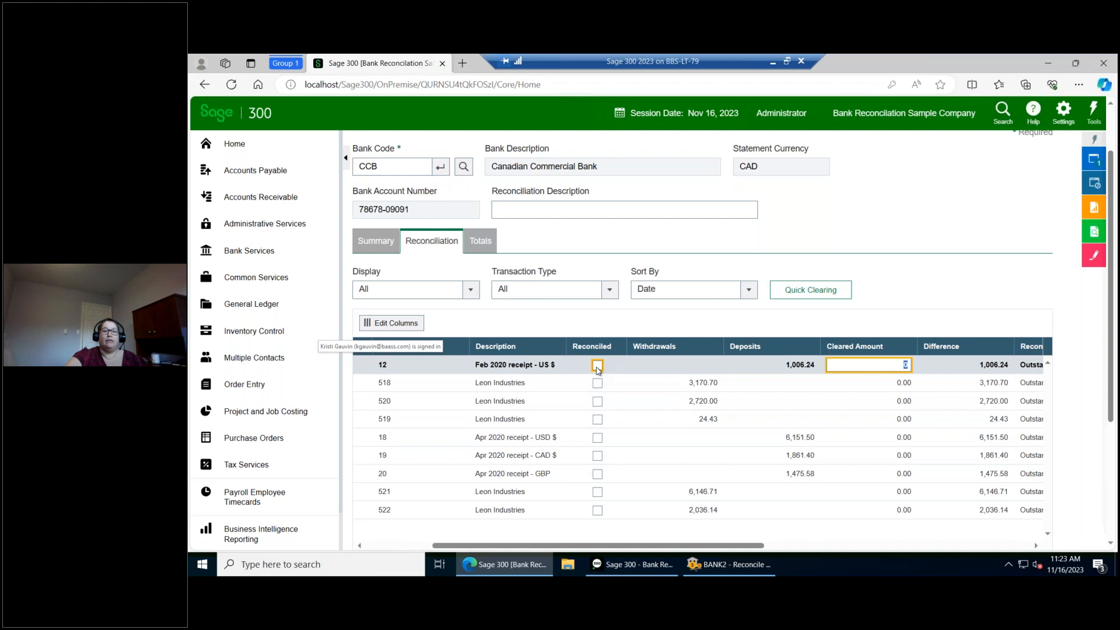
pyautogui.click(596, 368)
pyautogui.click(779, 545)
pyautogui.click(855, 367)
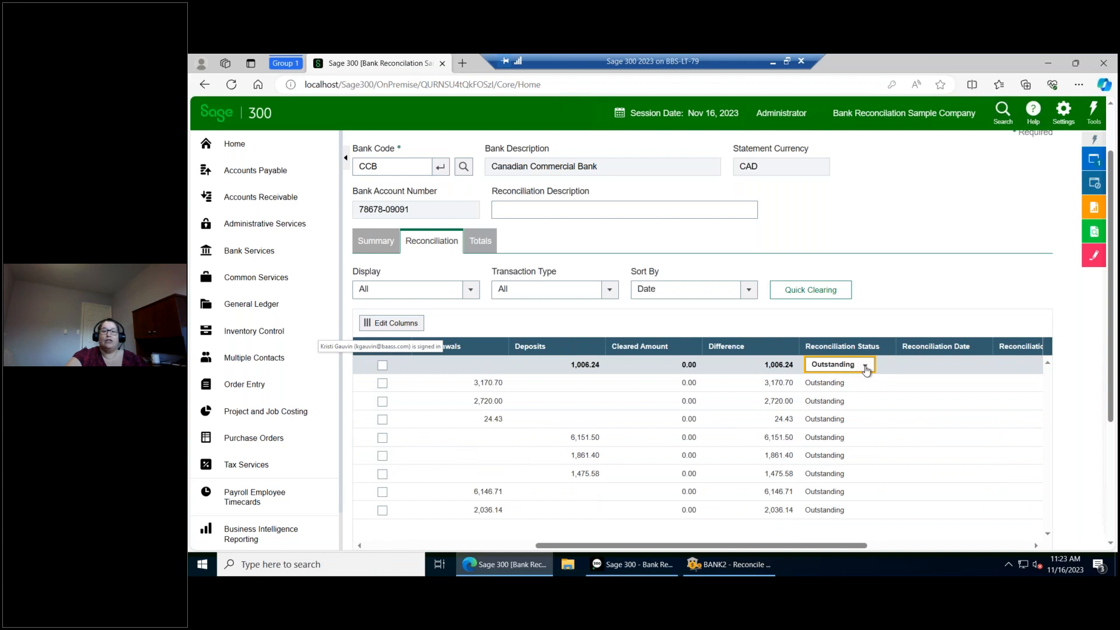
pyautogui.click(866, 368)
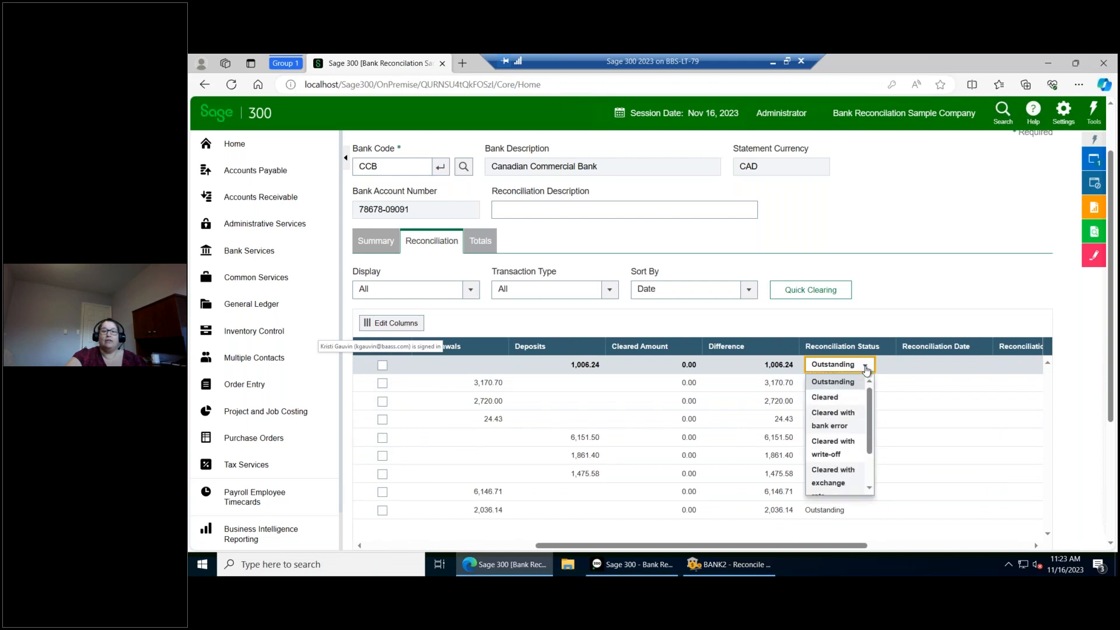
pyautogui.click(849, 399)
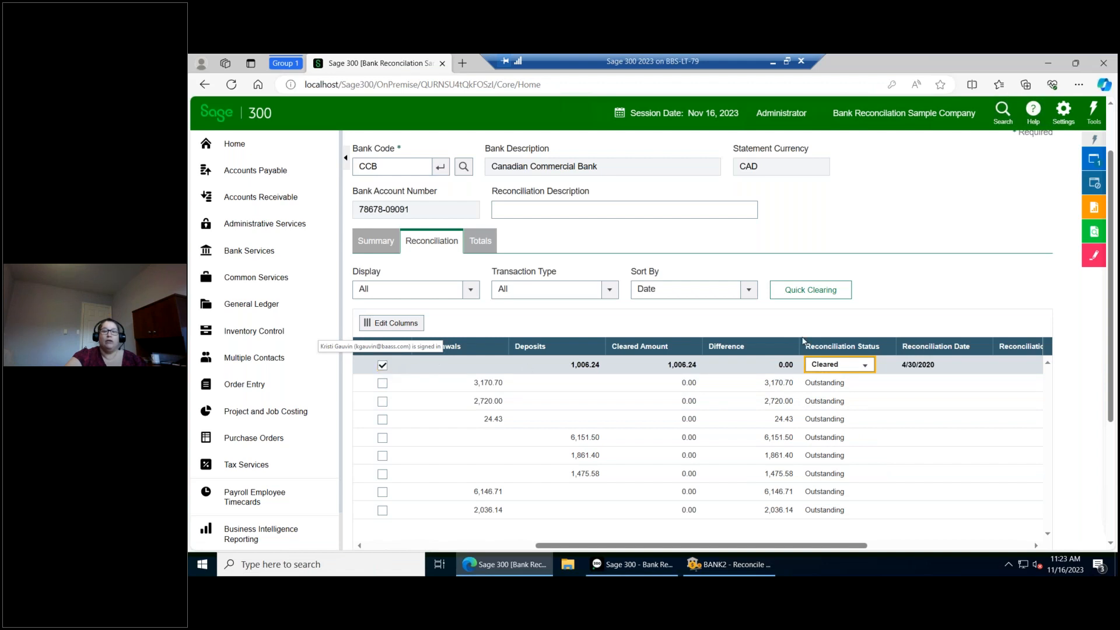
# Step: Set the reconciliation status of the 3/18/2020 Leon Industries withdrawal, number 518, to Cleared
pyautogui.click(853, 384)
pyautogui.click(866, 383)
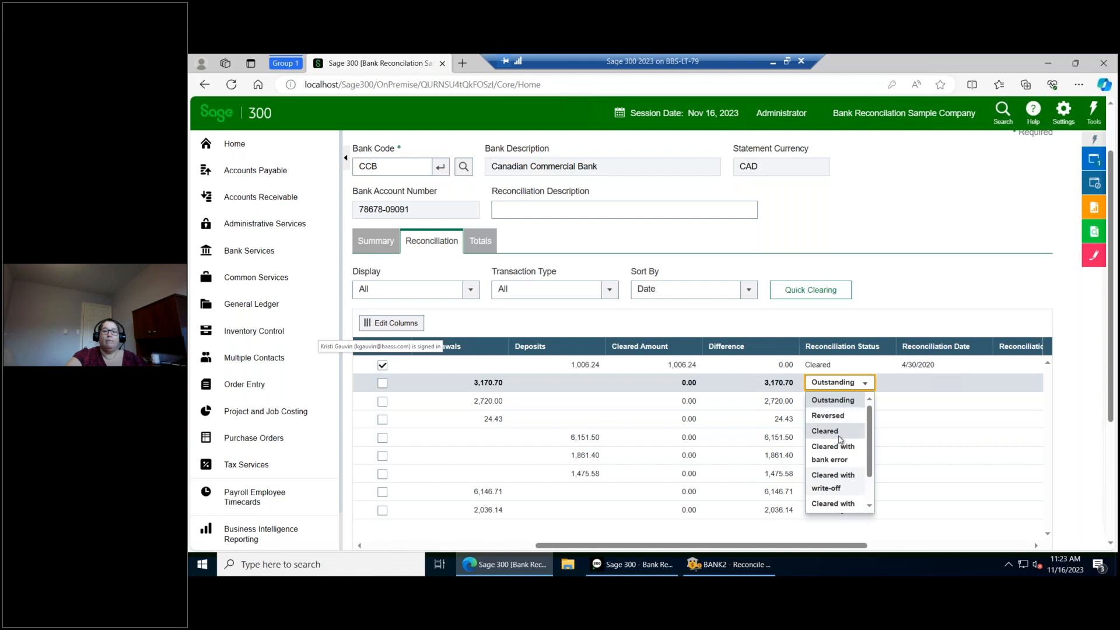
pyautogui.click(839, 437)
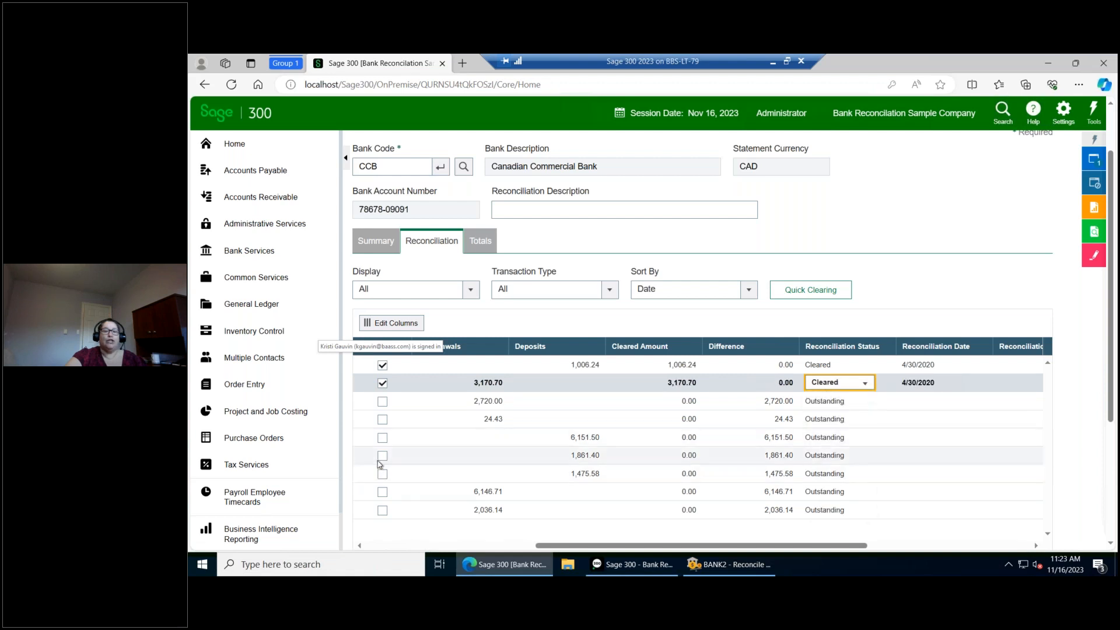
# Step: Review the bank statement and book balance summary, and check the out-of-balance totals beneath the transaction list
pyautogui.click(420, 546)
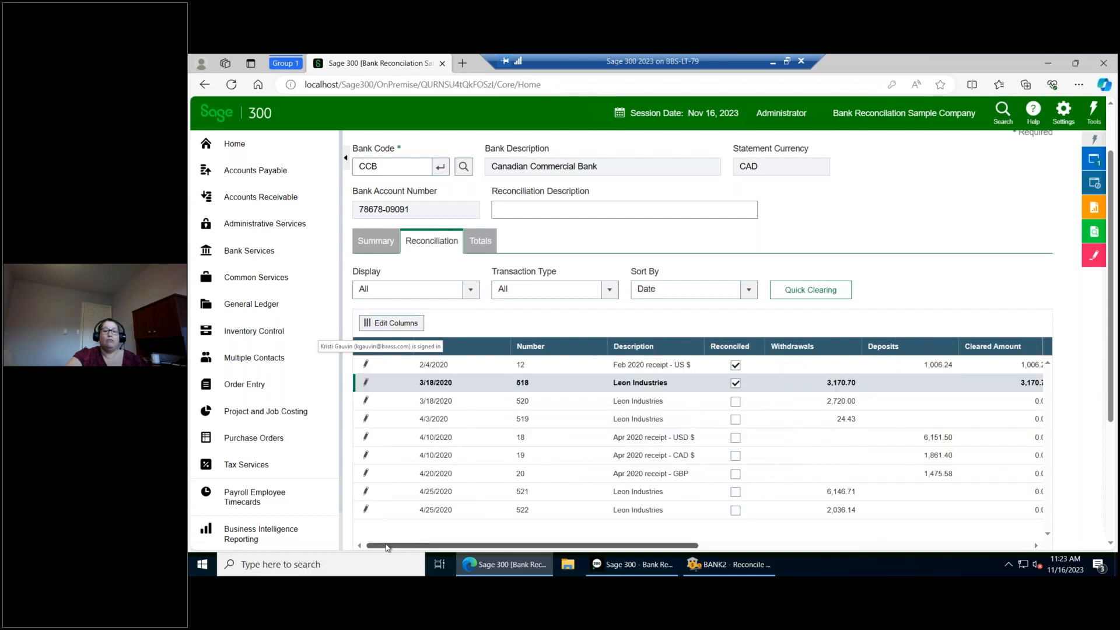
pyautogui.scroll(2, 467, 421)
pyautogui.click(378, 315)
pyautogui.click(431, 309)
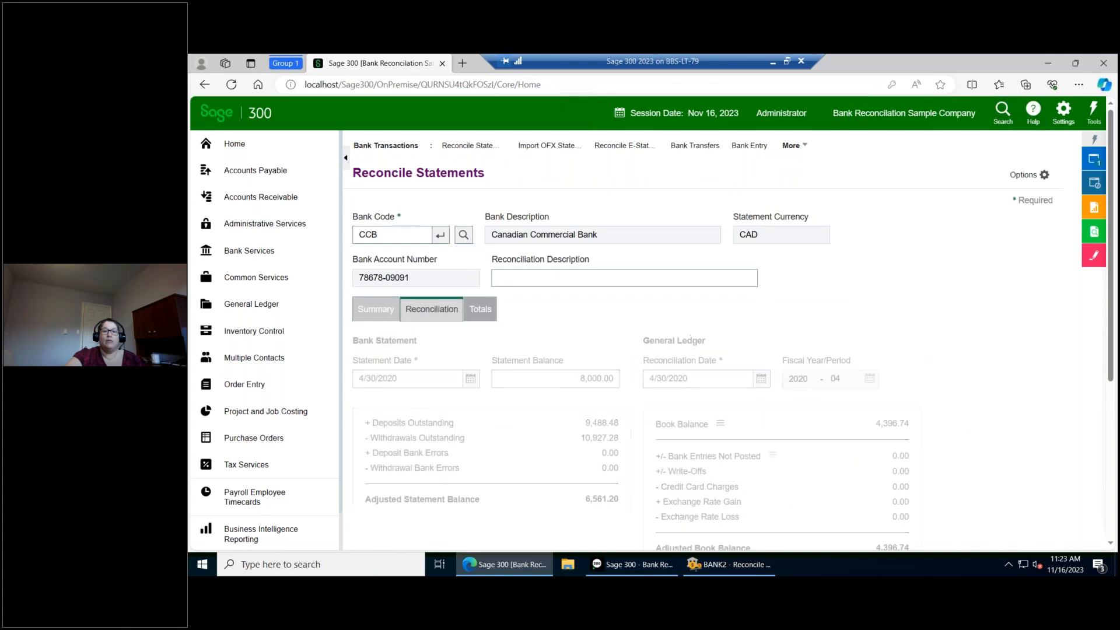
pyautogui.scroll(-3, 609, 380)
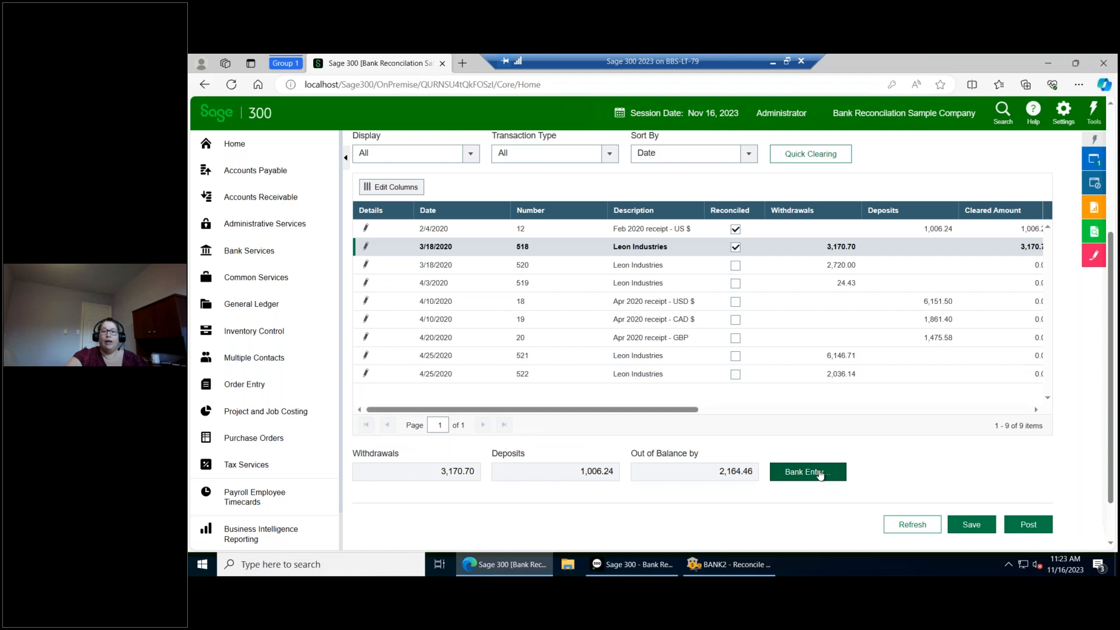
pyautogui.scroll(2, 818, 473)
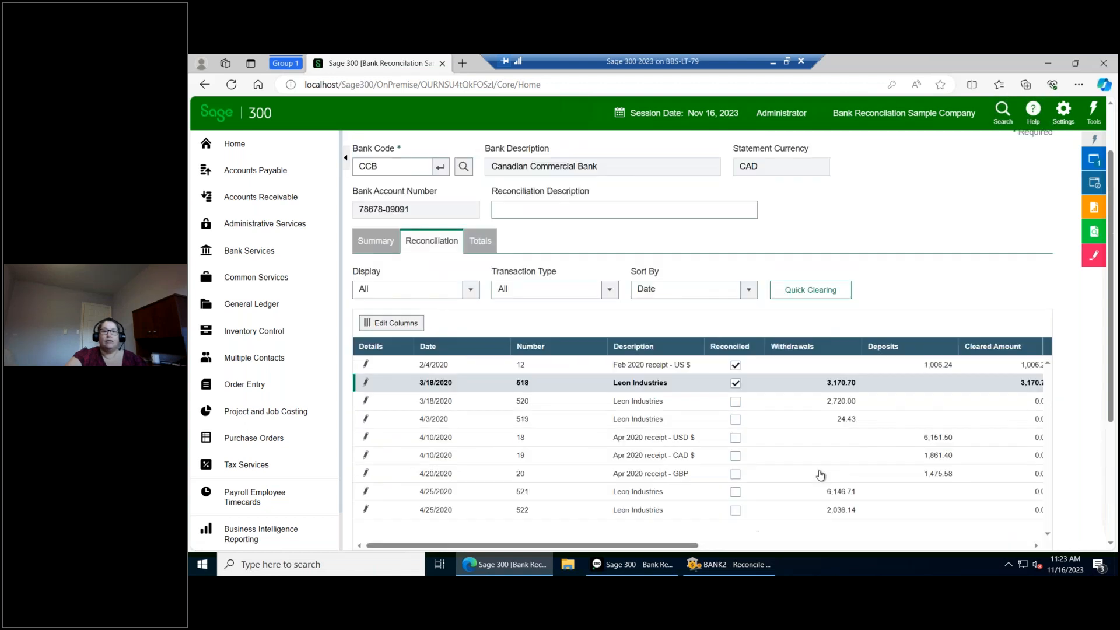
# Step: Examine the display, transaction type and sort order choices for the reconciliation transaction list
pyautogui.click(472, 290)
pyautogui.click(471, 290)
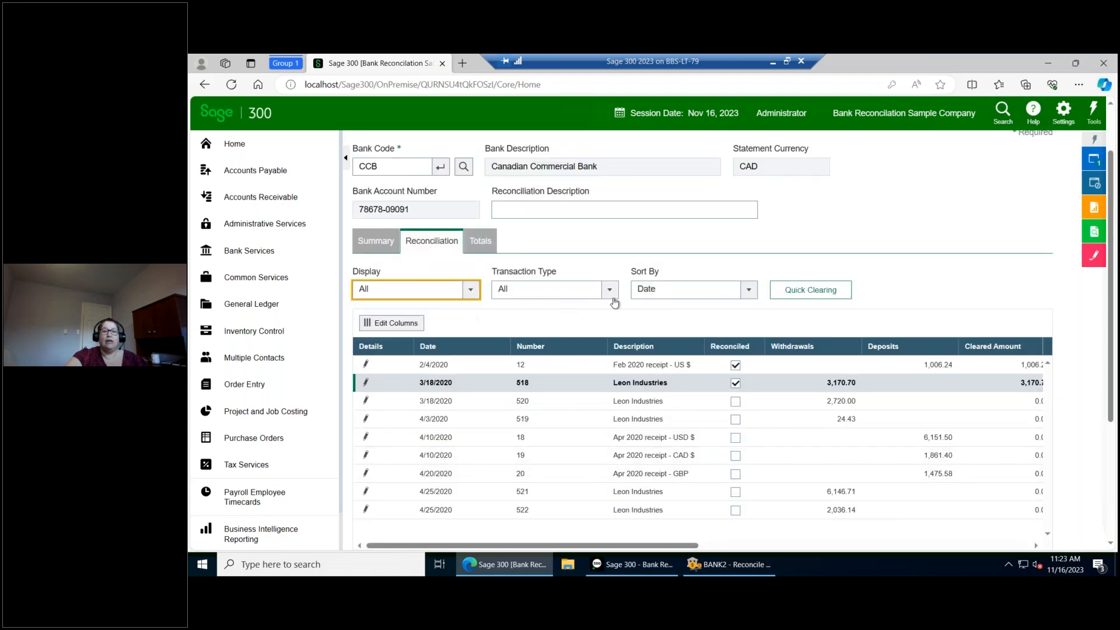
pyautogui.click(610, 291)
pyautogui.click(611, 295)
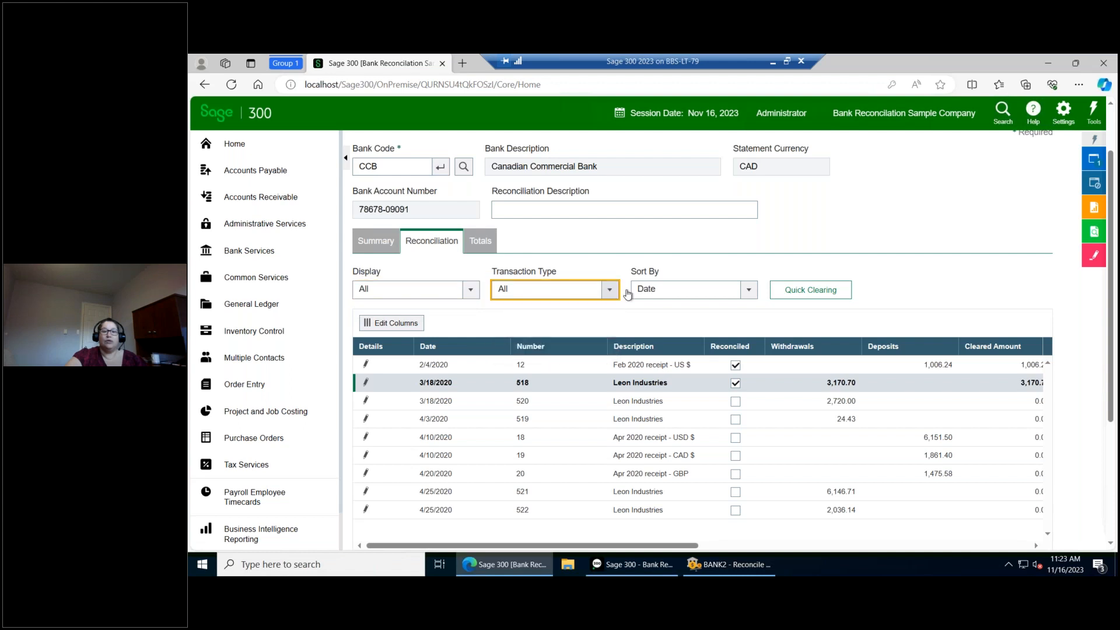
pyautogui.click(748, 290)
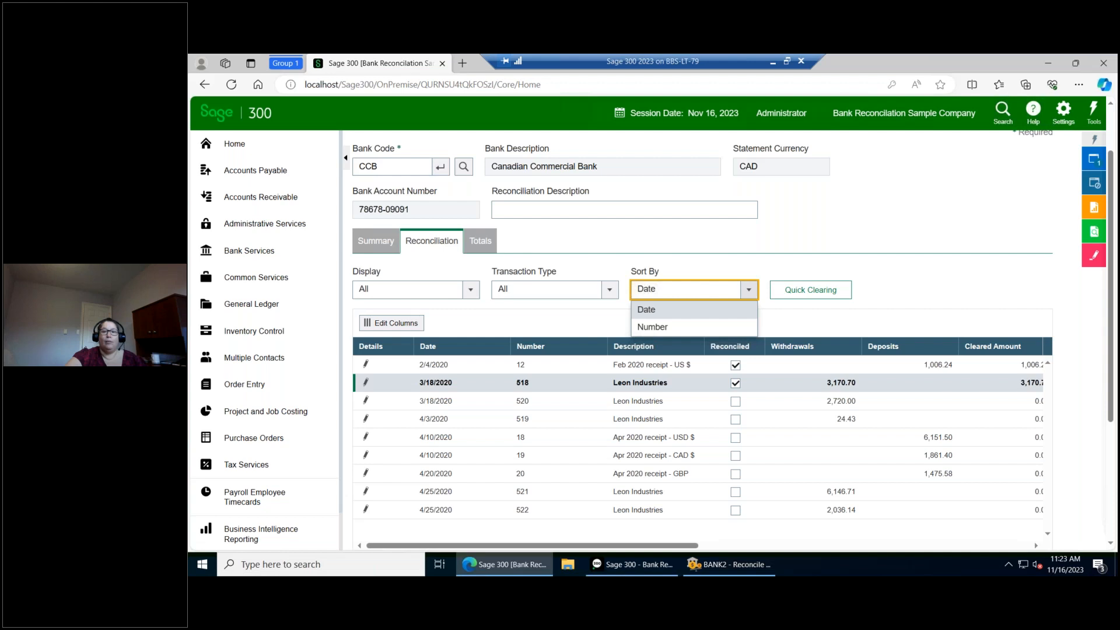
pyautogui.click(749, 290)
pyautogui.click(960, 299)
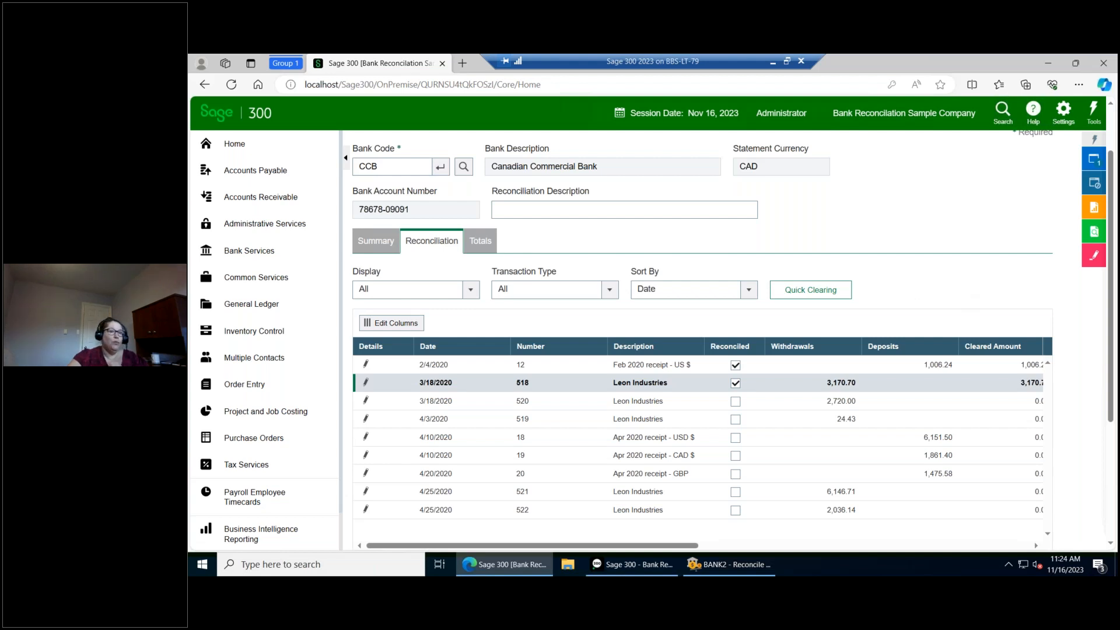
pyautogui.hotkey('alt', 'Tab')
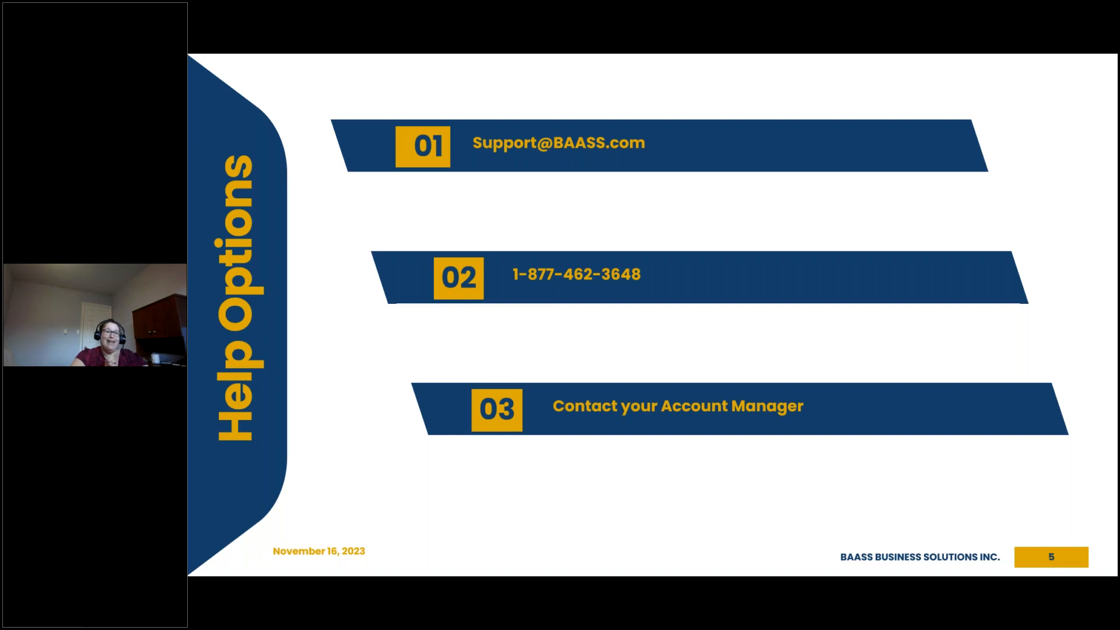
pyautogui.press('Right')
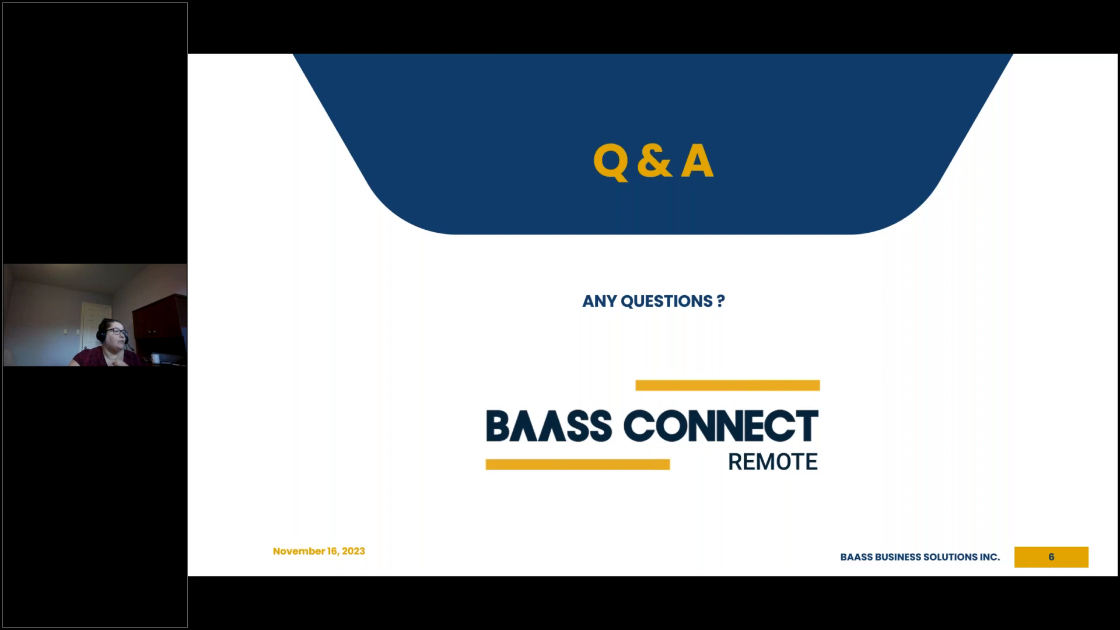
pyautogui.hotkey('alt', 'Tab')
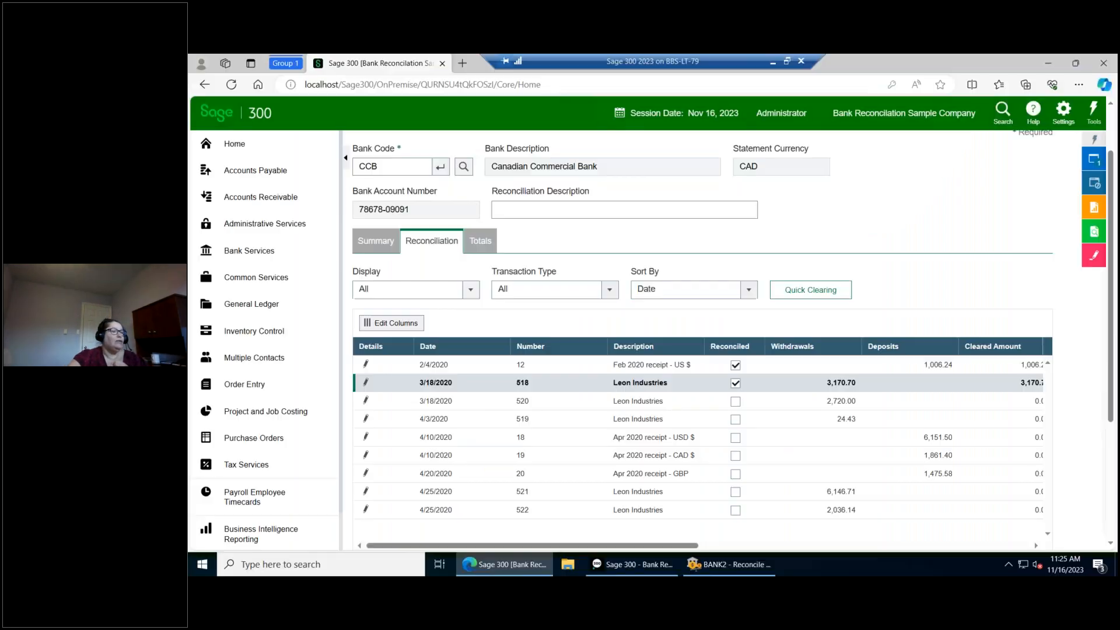
# Step: Switch to the Sage 300 desktop application and open Import OFX Statements from the bank transactions
pyautogui.click(625, 566)
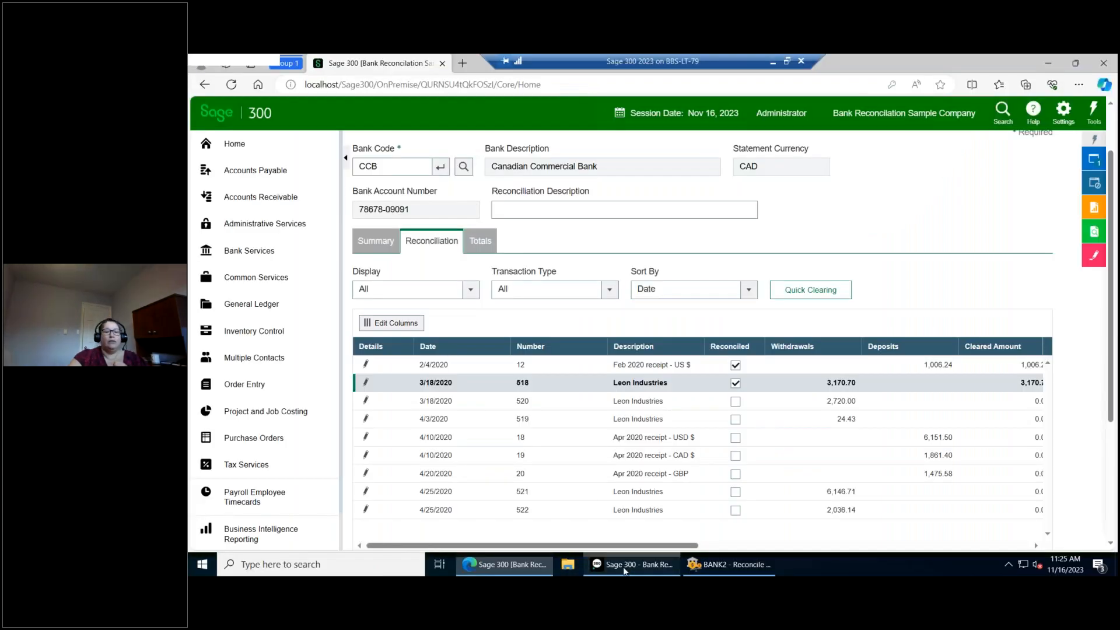
pyautogui.click(464, 248)
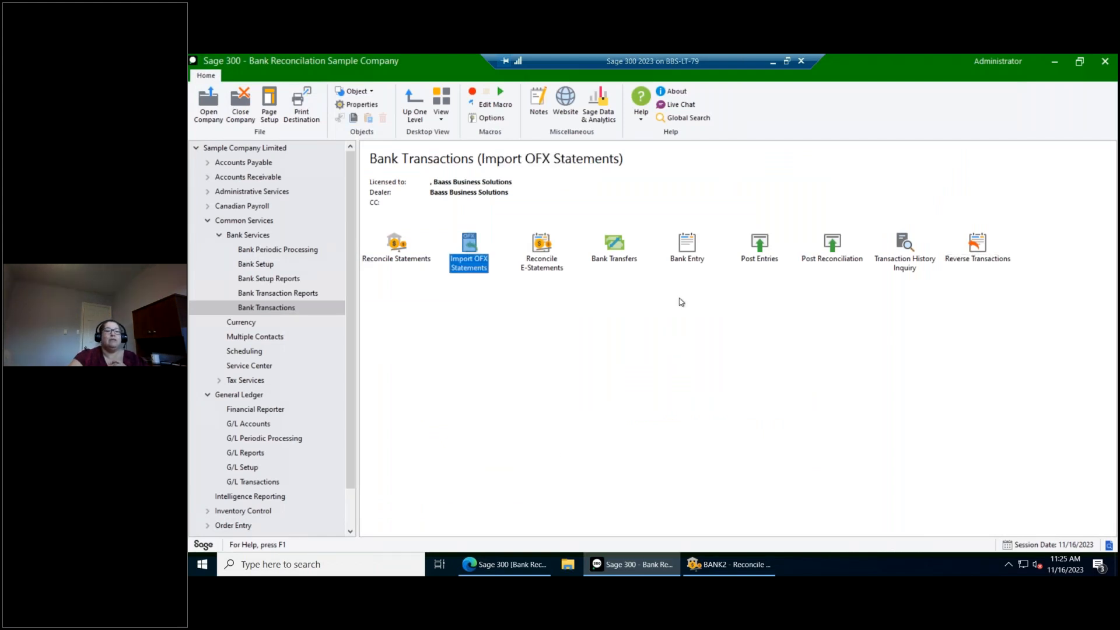
pyautogui.doubleClick(472, 255)
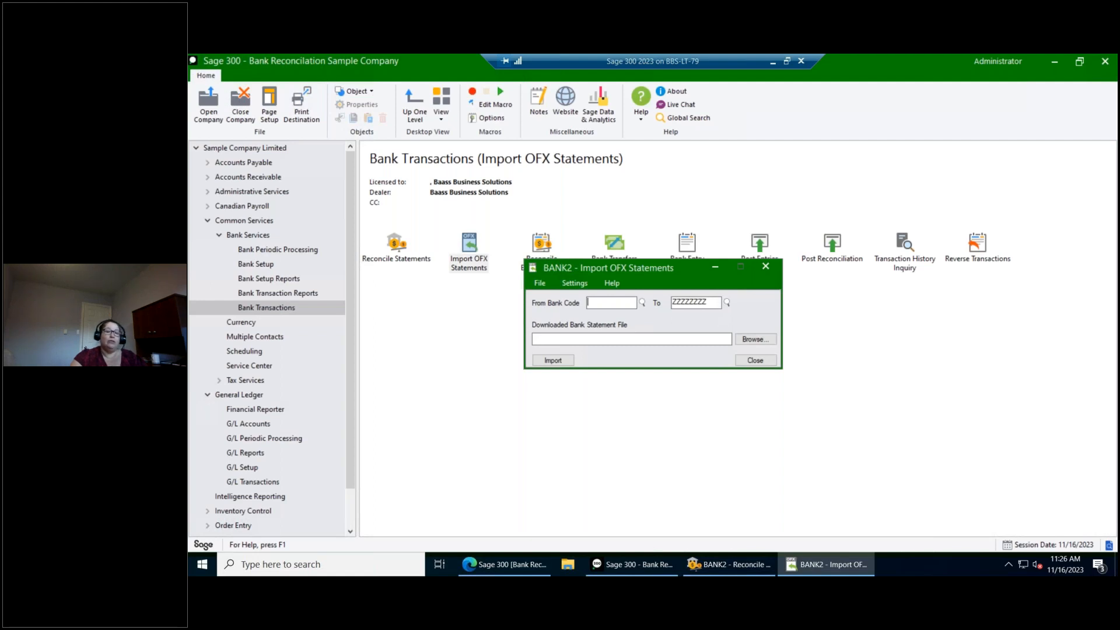
pyautogui.moveTo(585, 270); pyautogui.dragTo(576, 313)
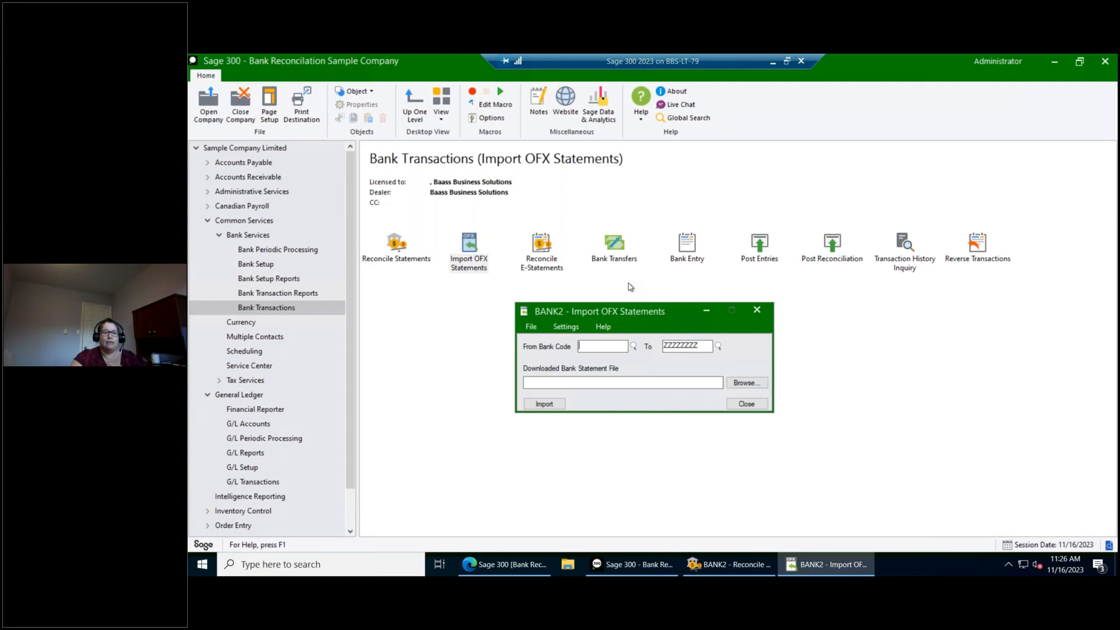
pyautogui.hotkey('alt', 'Tab')
pyautogui.press('Right')
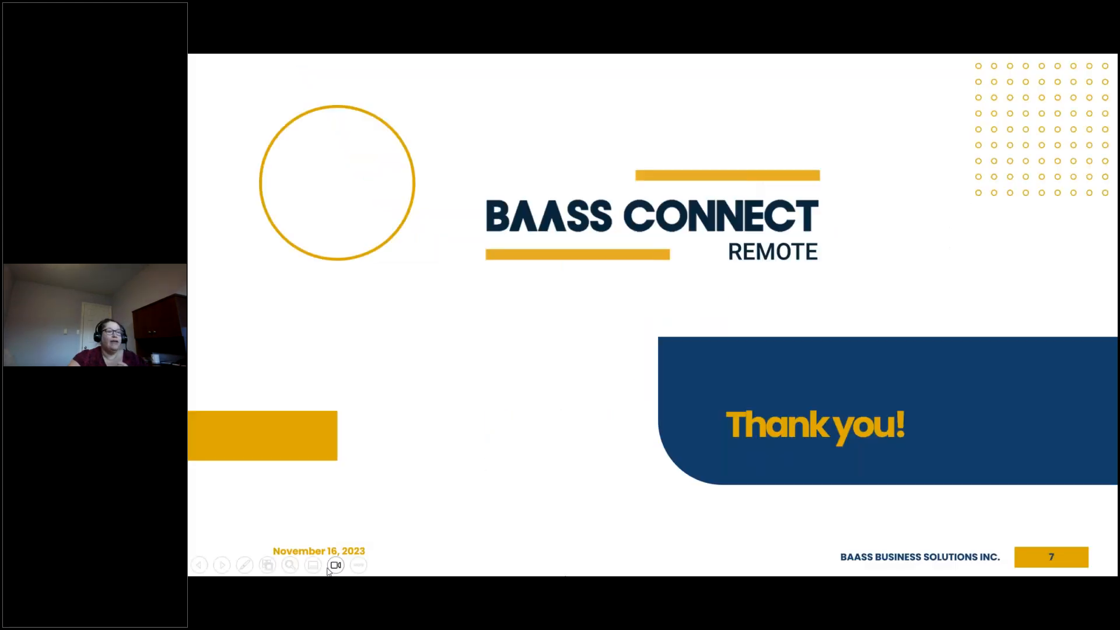